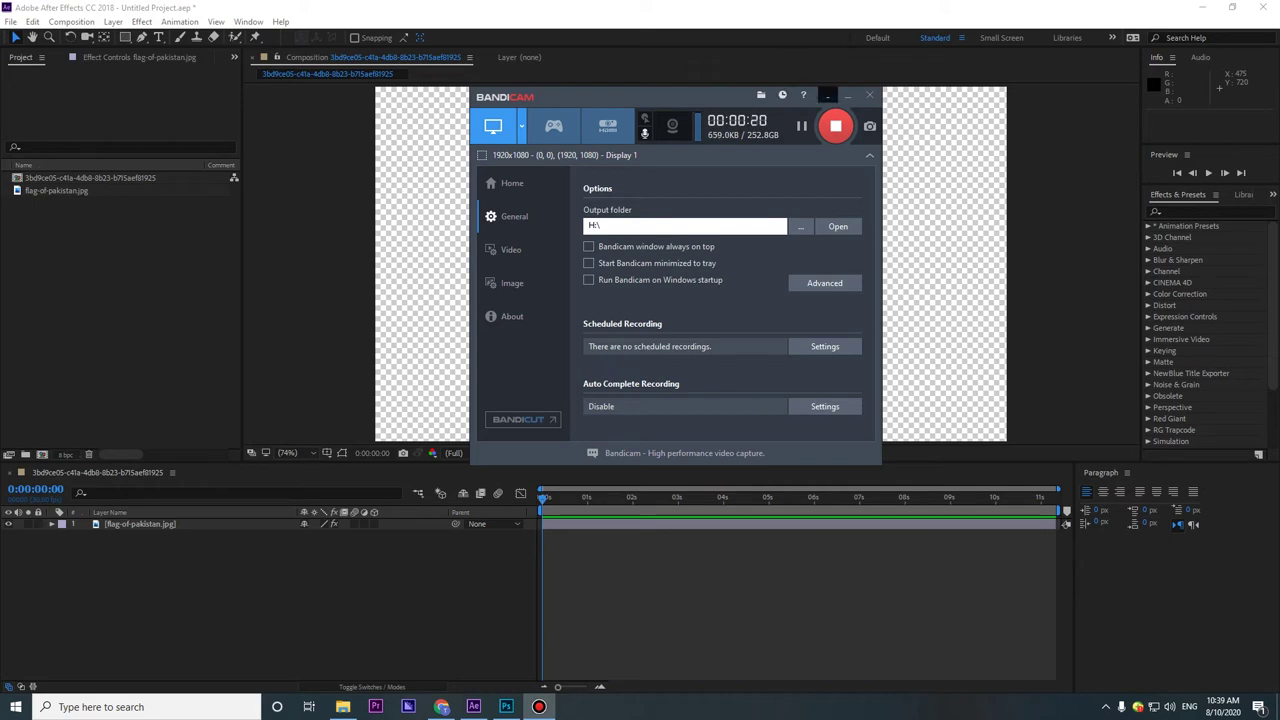
- Minimize Bandicam to the system tray with its F12 hotkey
{"action": "key", "text": "F12"}
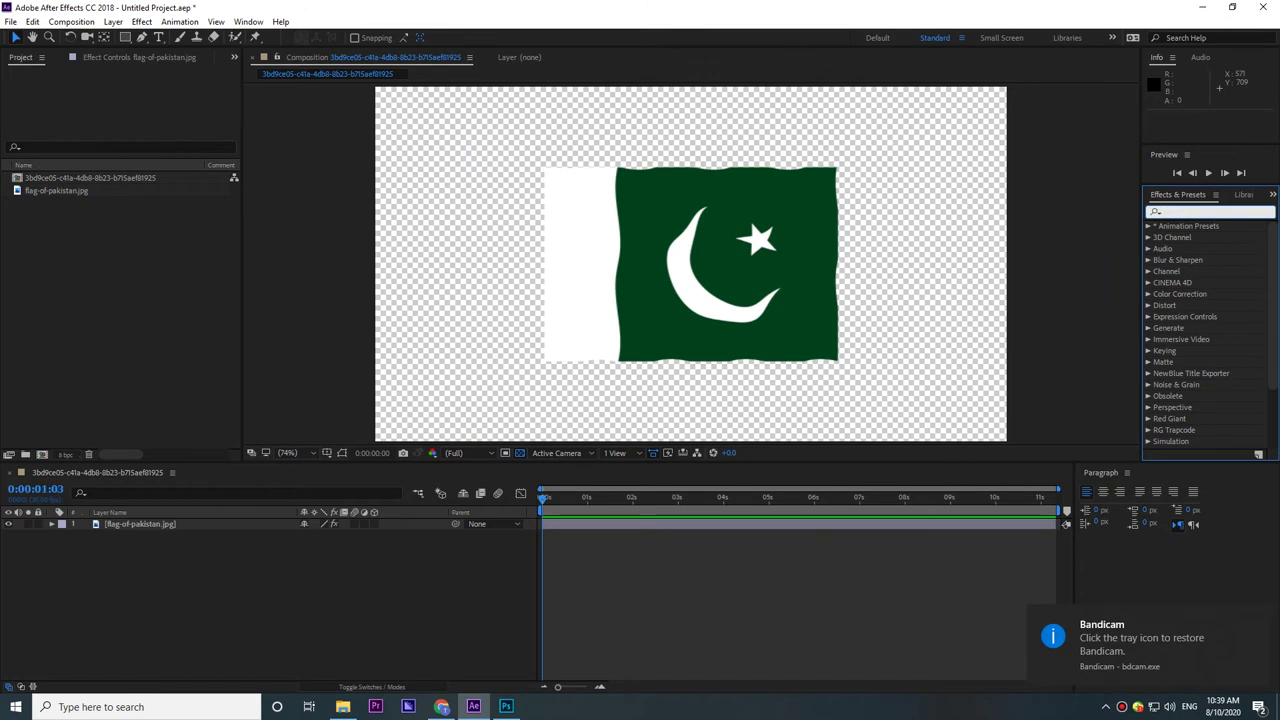
{"action": "left_click", "coordinate": [300, 600]}
{"action": "key", "text": "space"}
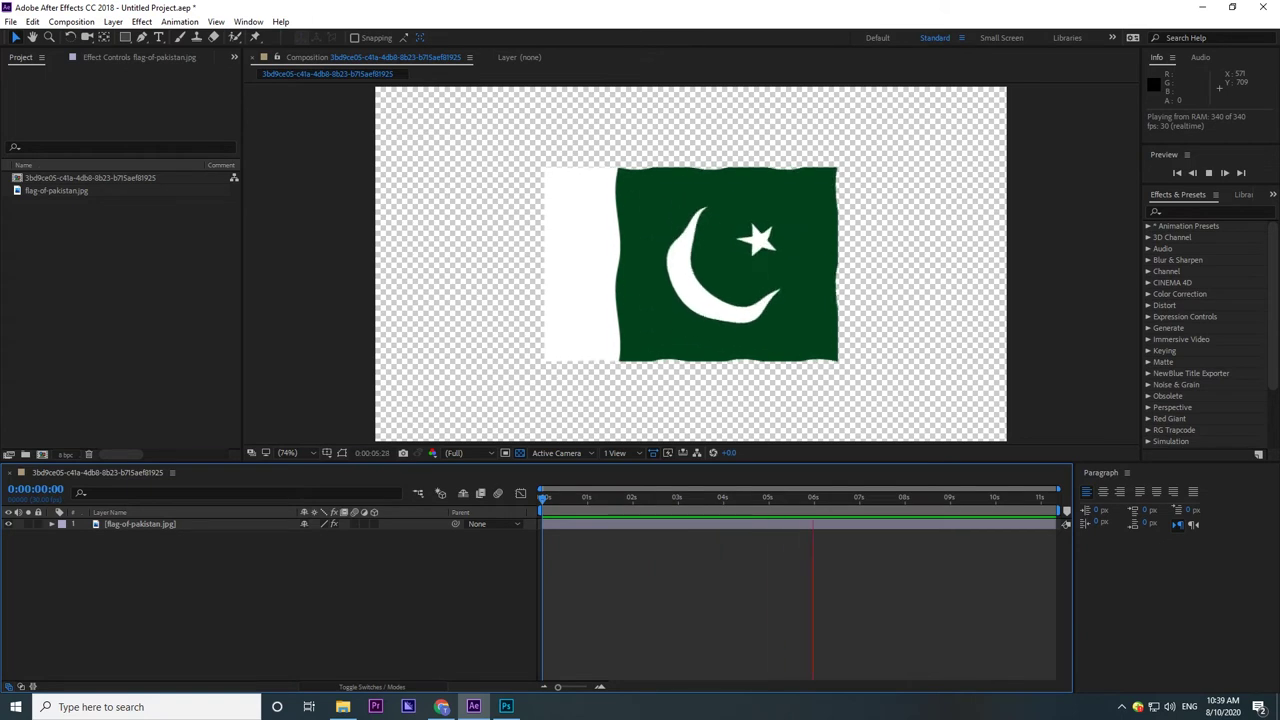
{"action": "key", "text": "space"}
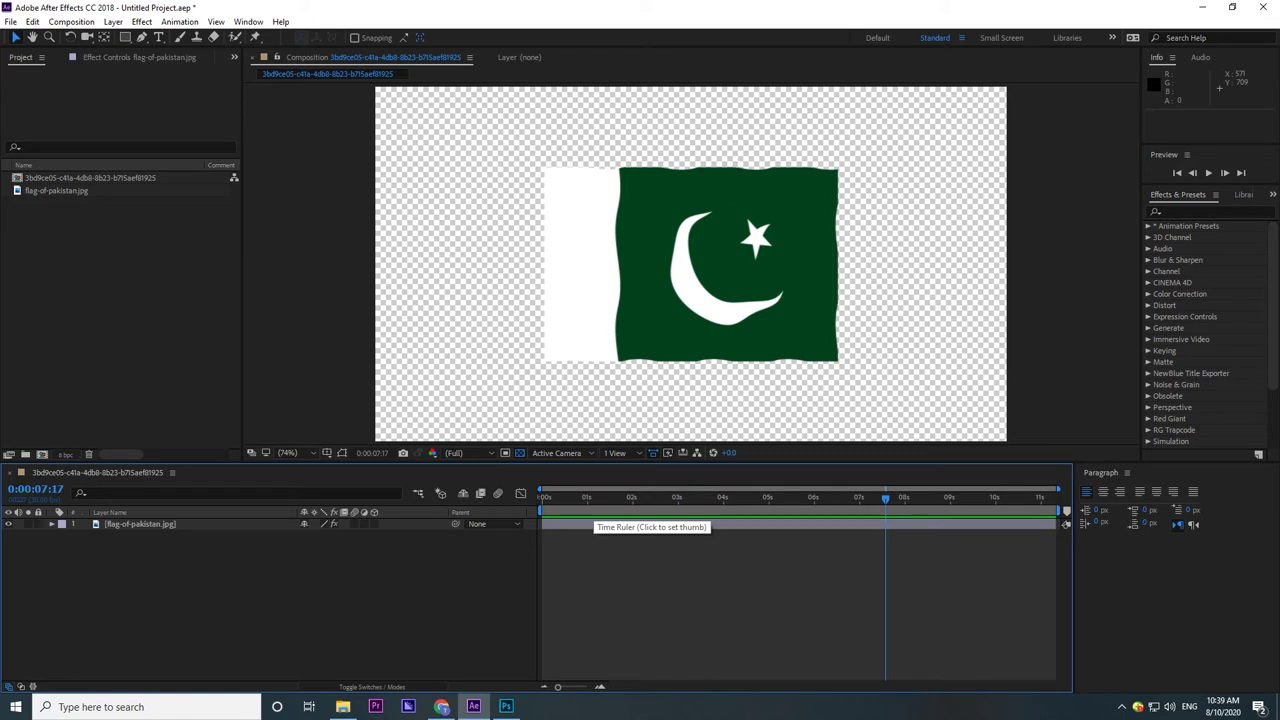
{"action": "left_click_drag", "start_coordinate": [632, 497], "coordinate": [542, 497]}
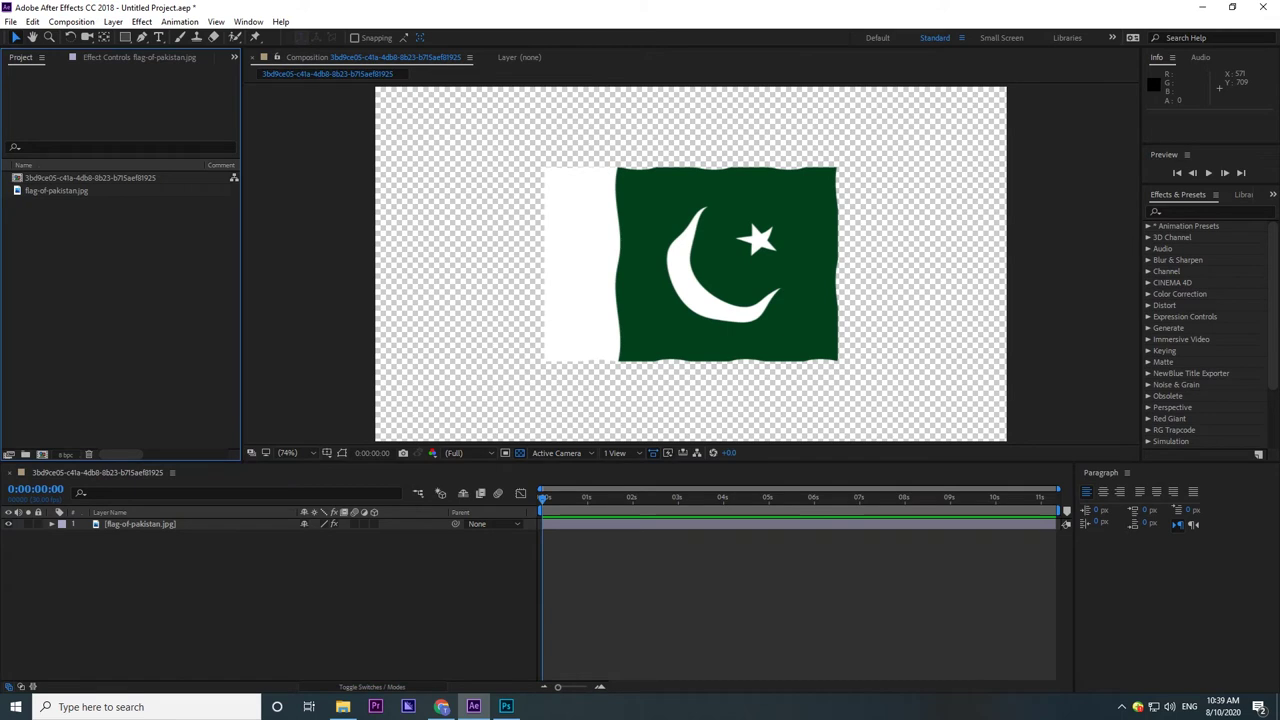
{"action": "key", "text": "space"}
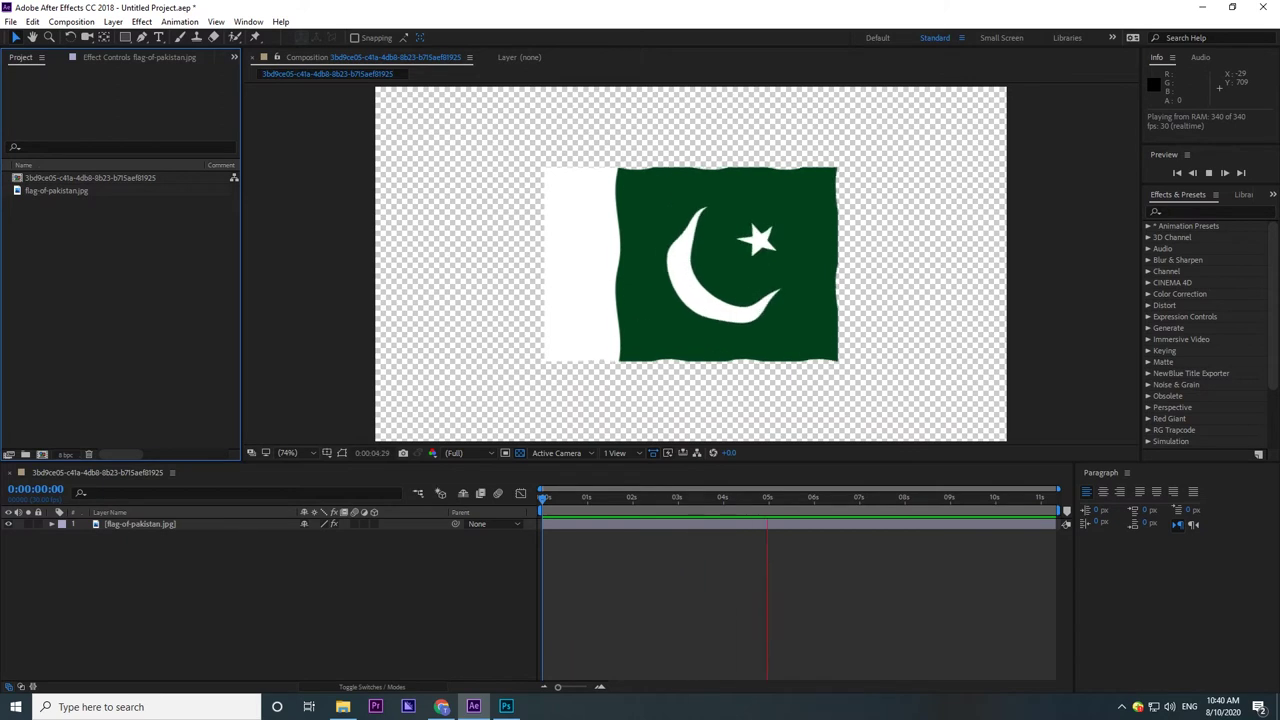
- Add a new composition, Comp 1, at 1920x1080, 30 fps with a black background
{"action": "right_click", "coordinate": [43, 268]}
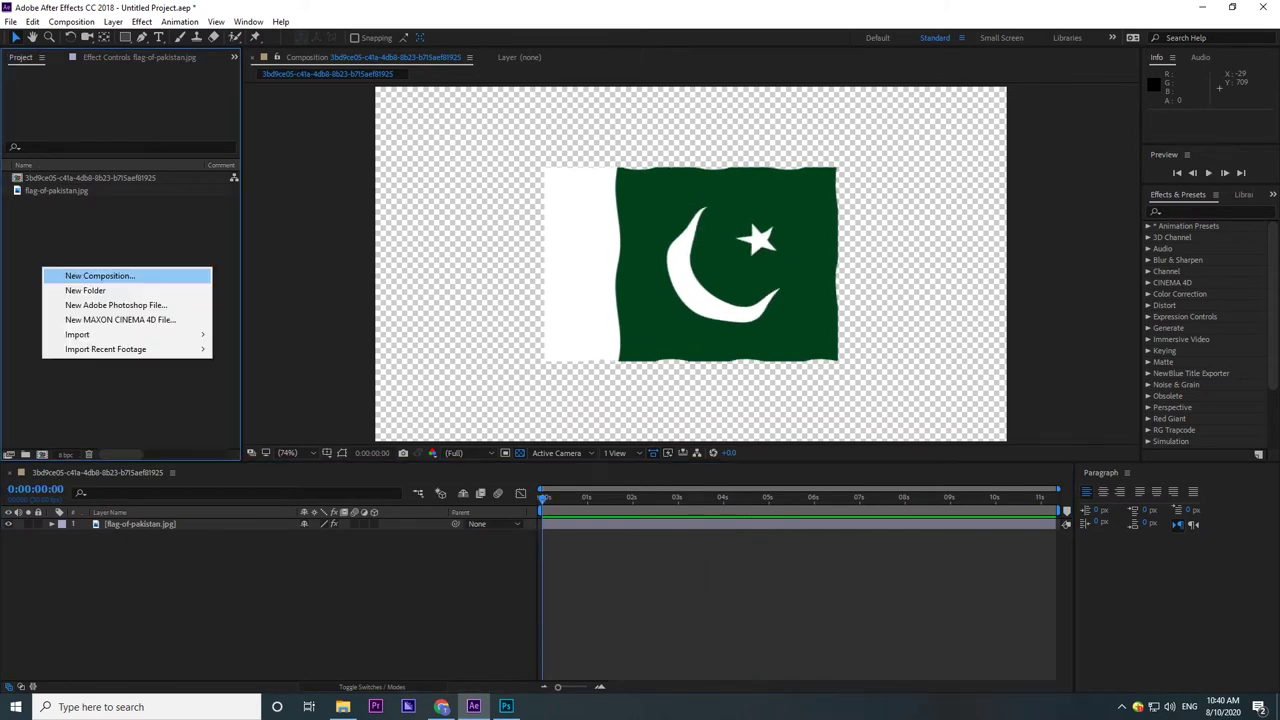
{"action": "left_click", "coordinate": [100, 275]}
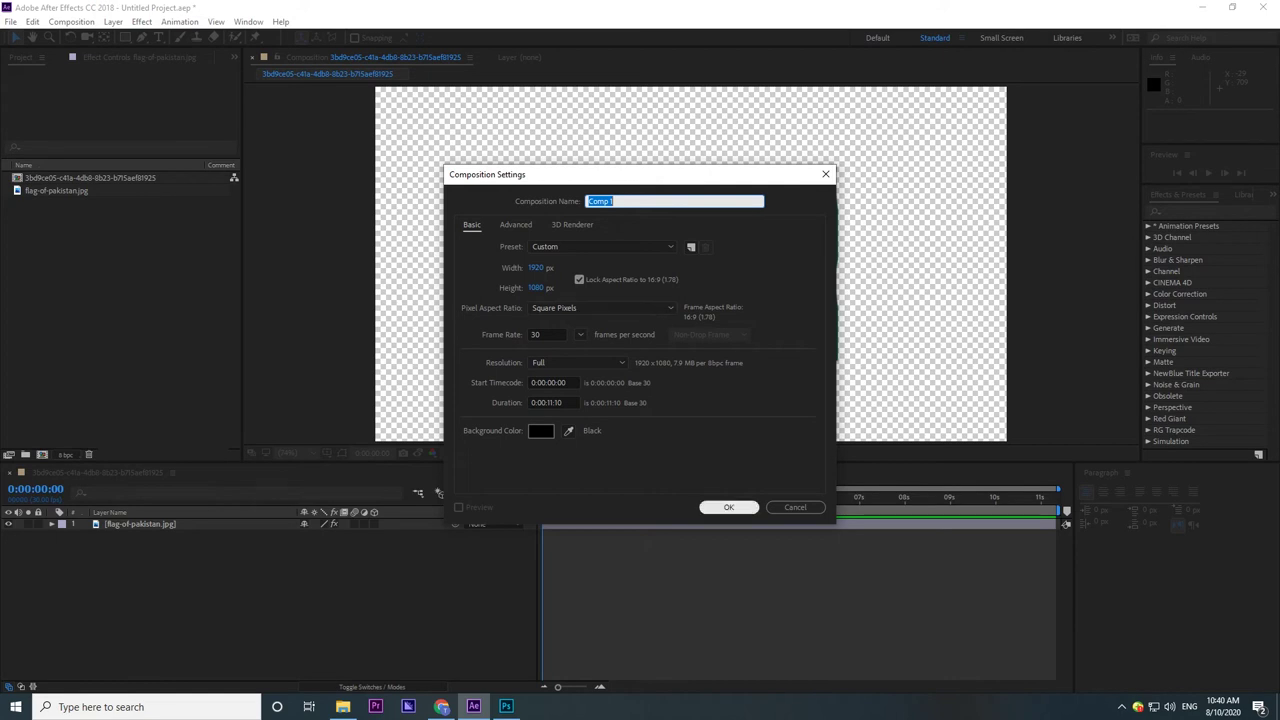
{"action": "left_click", "coordinate": [729, 507]}
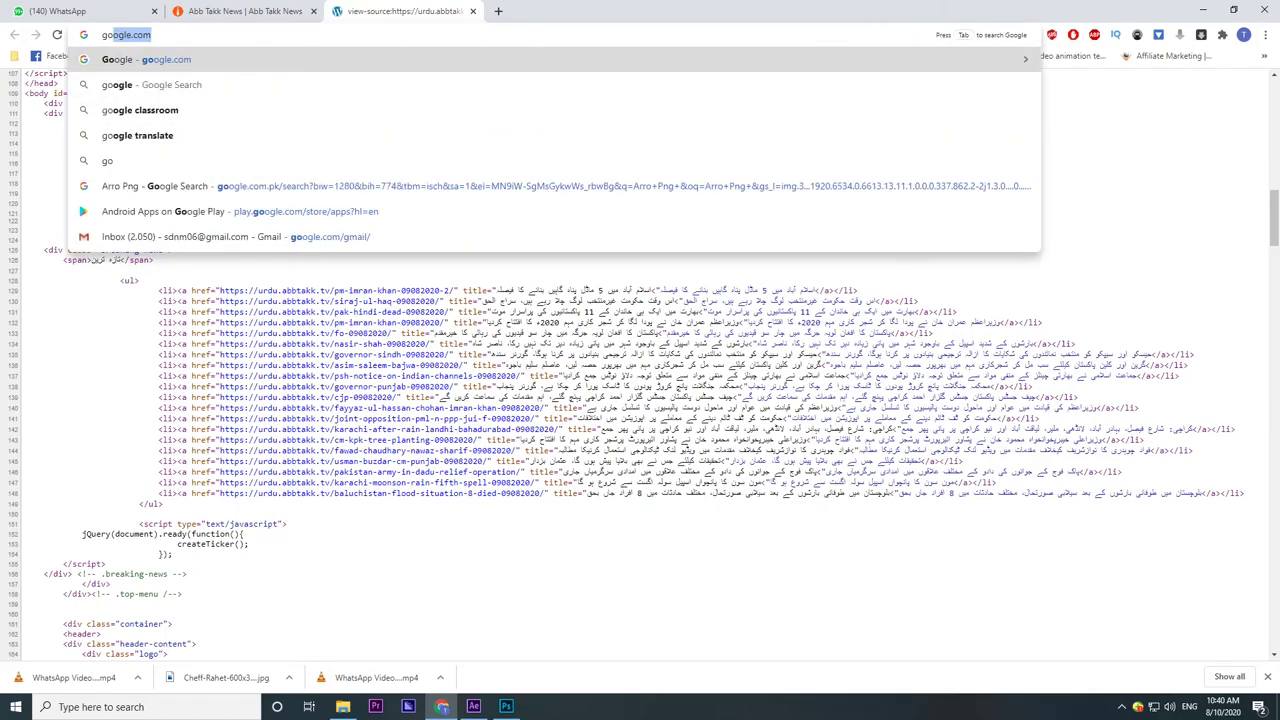
- Load Google and search for 'pakistani flag'
{"action": "key", "text": "Return"}
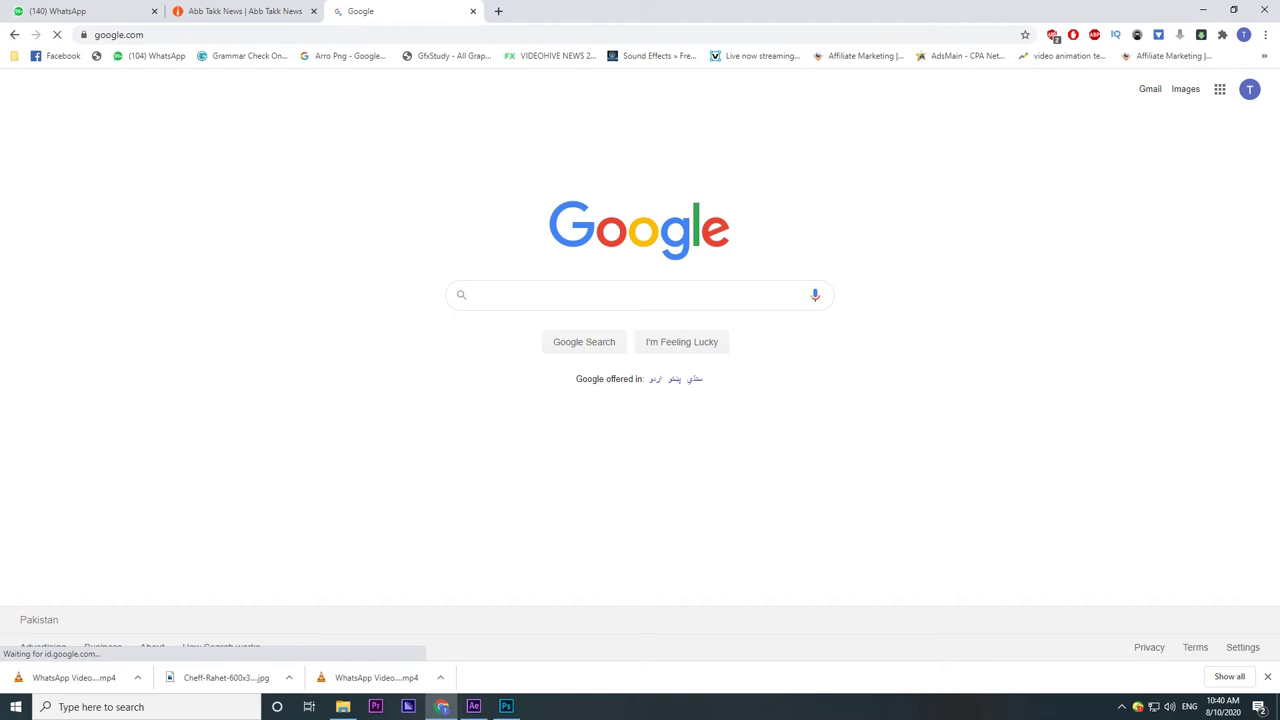
{"action": "type", "text": "paki"}
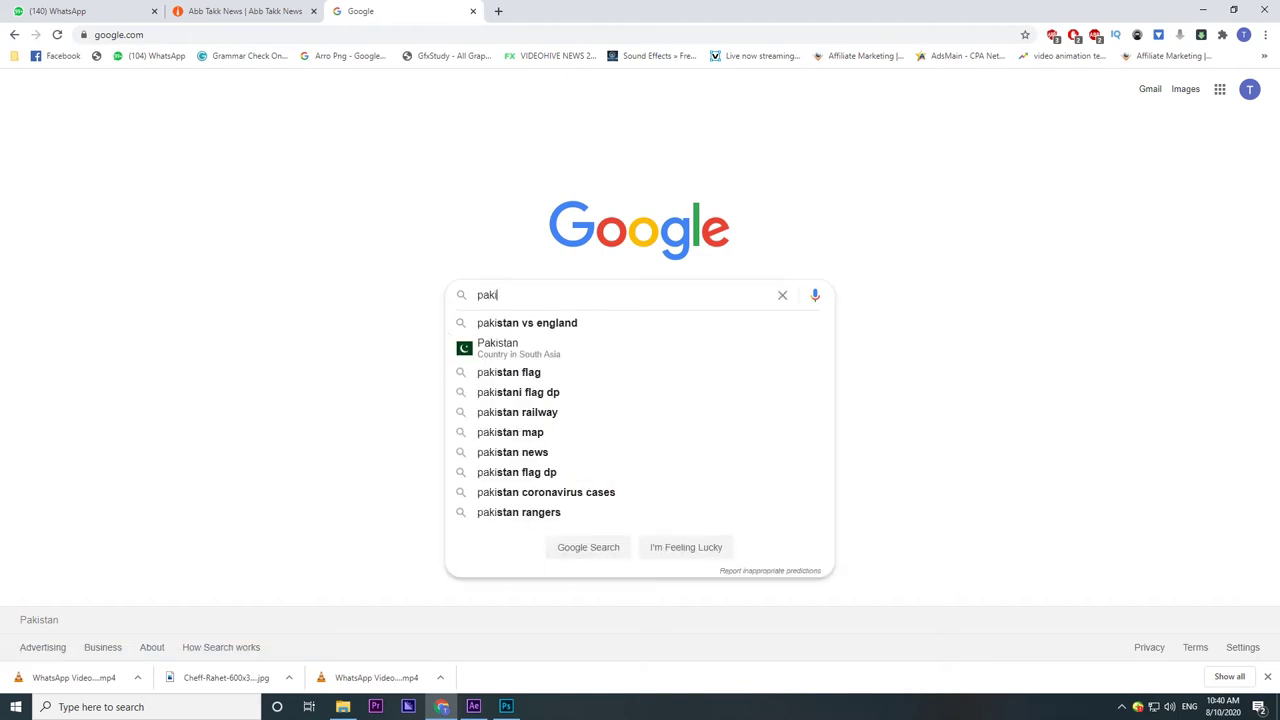
{"action": "type", "text": "stani g"}
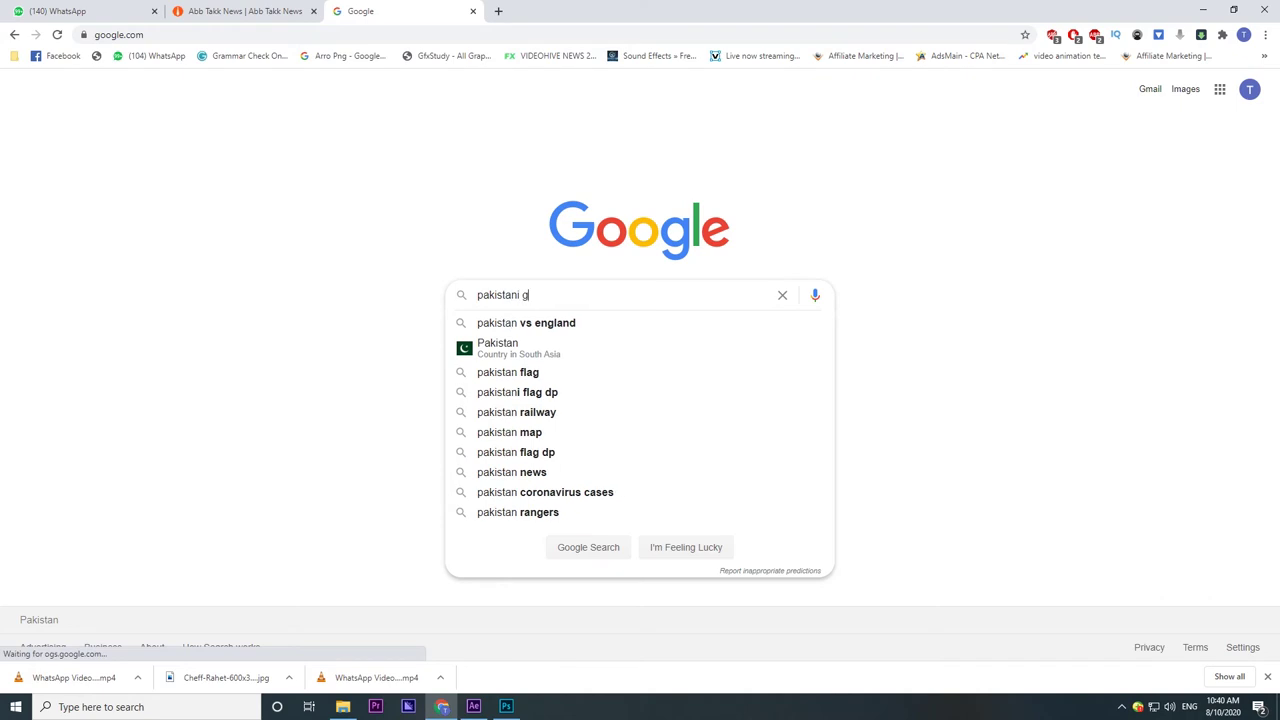
{"action": "key", "text": "BackSpace"}
{"action": "key", "text": "BackSpace"}
{"action": "type", "text": " flag"}
{"action": "key", "text": "Return"}
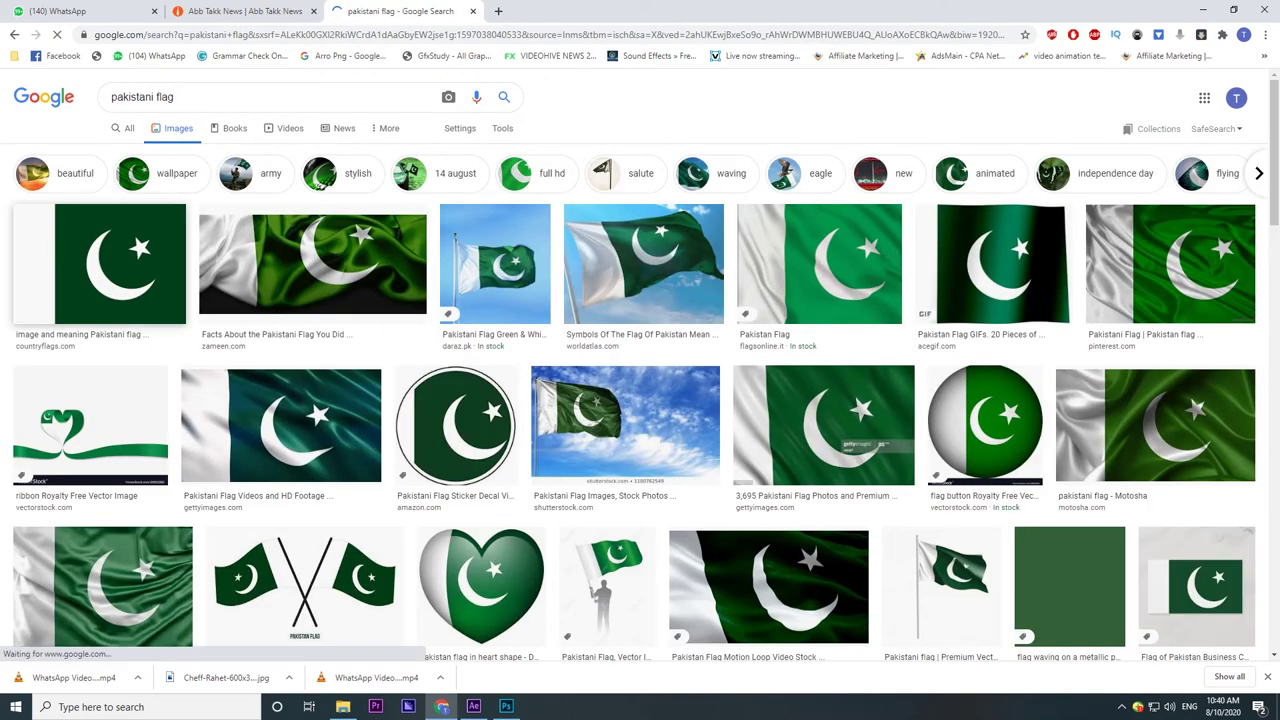
- Open the plain countryflags.com flag image in the large preview and bring up its context menu
{"action": "left_click", "coordinate": [120, 264]}
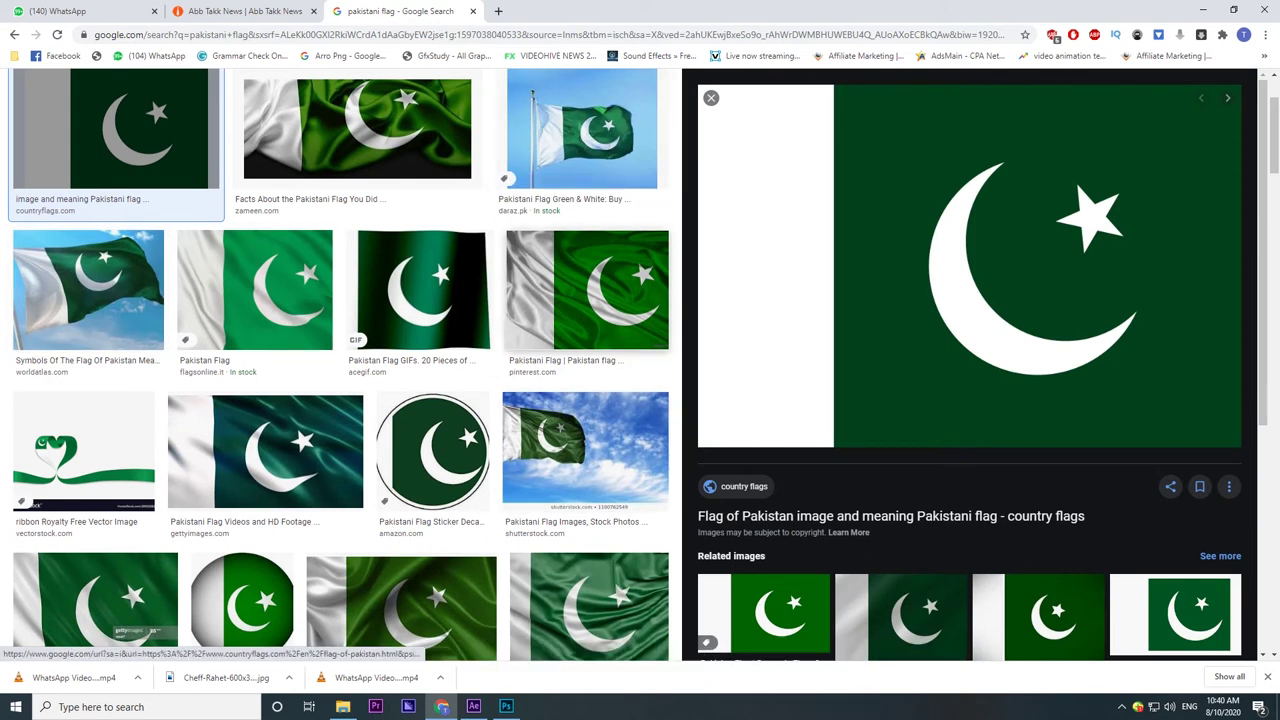
{"action": "scroll", "coordinate": [575, 400], "scroll_direction": "down", "scroll_amount": 2}
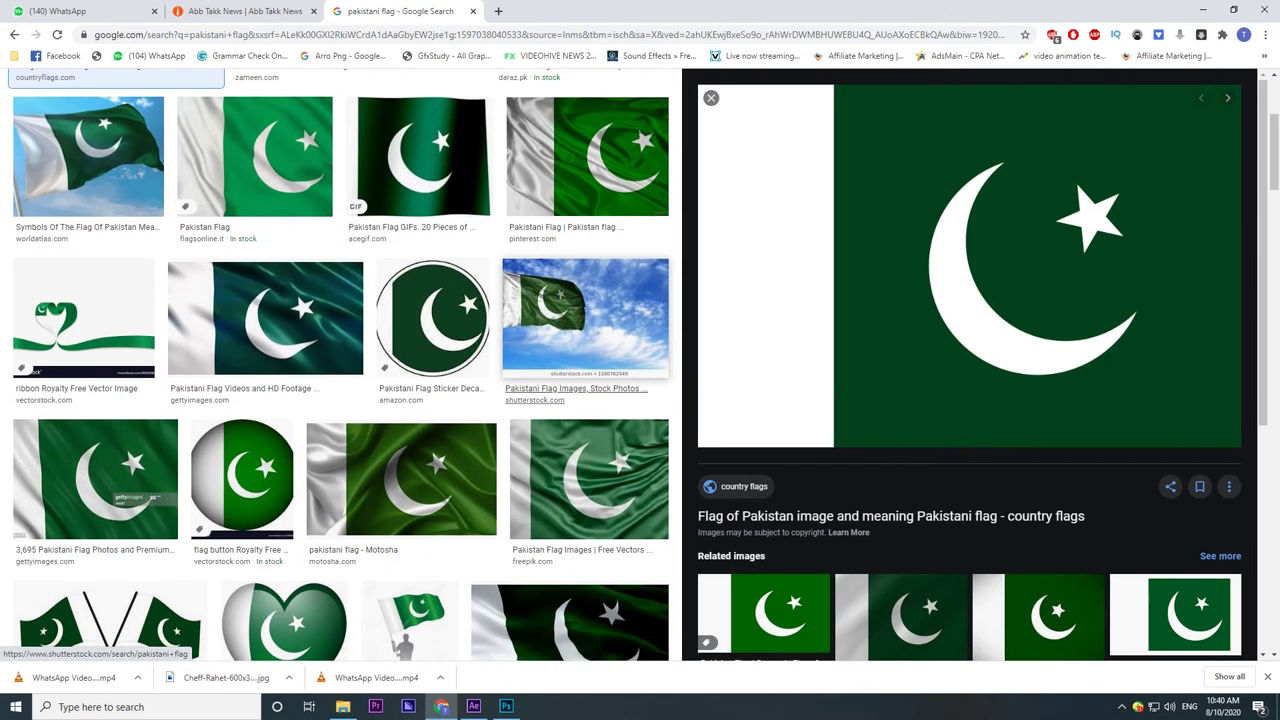
{"action": "scroll", "coordinate": [960, 400], "scroll_direction": "down", "scroll_amount": 2}
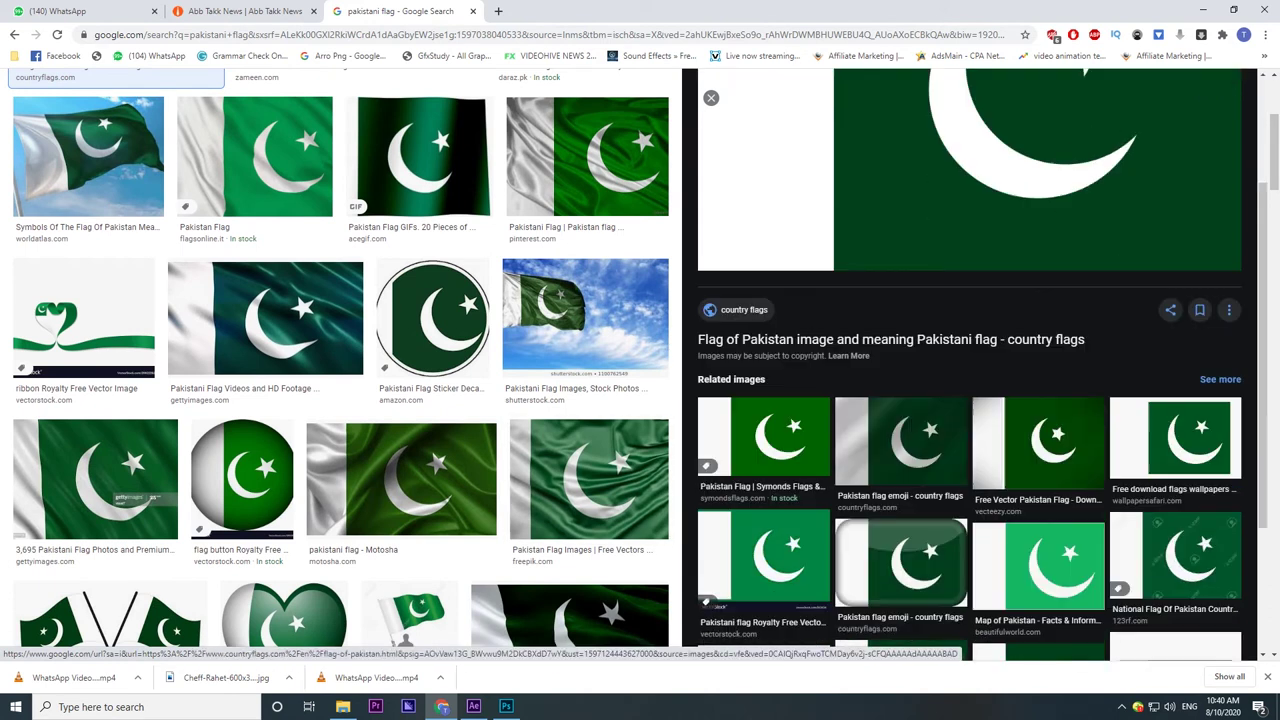
{"action": "scroll", "coordinate": [960, 400], "scroll_direction": "down", "scroll_amount": 2}
{"action": "scroll", "coordinate": [960, 400], "scroll_direction": "up", "scroll_amount": 3}
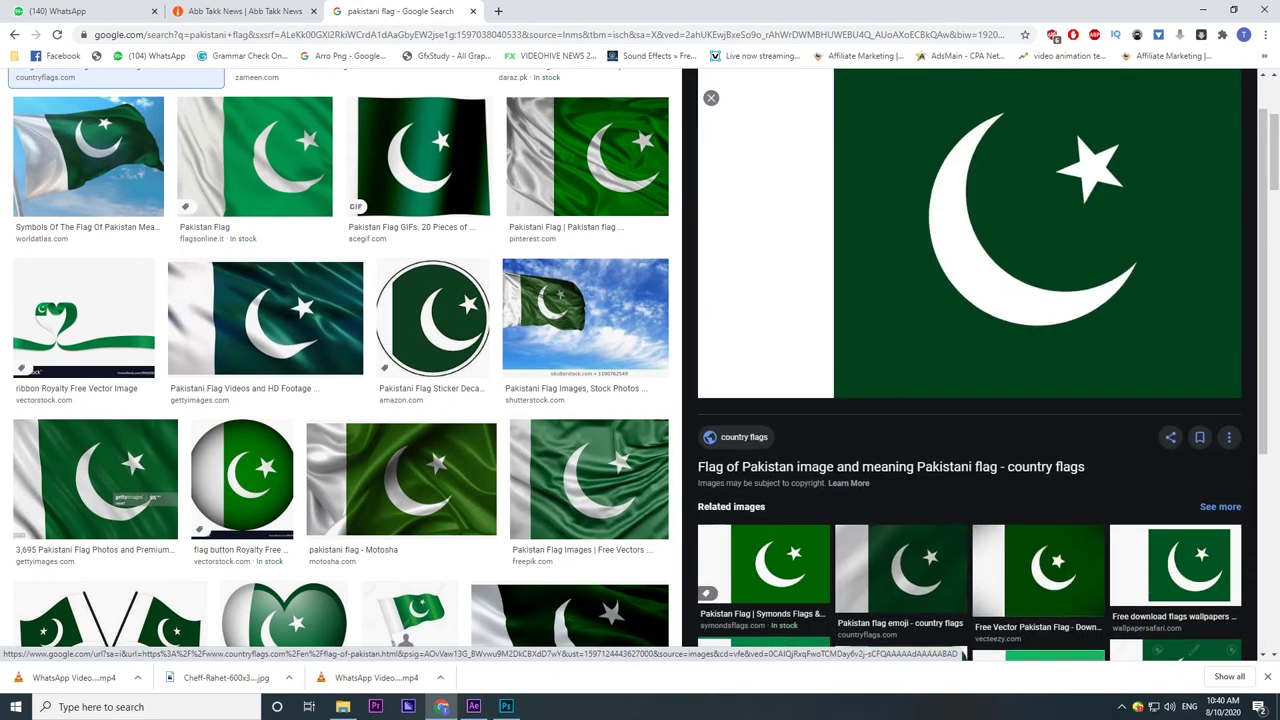
{"action": "scroll", "coordinate": [960, 400], "scroll_direction": "down", "scroll_amount": 3}
{"action": "scroll", "coordinate": [890, 183], "scroll_direction": "down", "scroll_amount": 1}
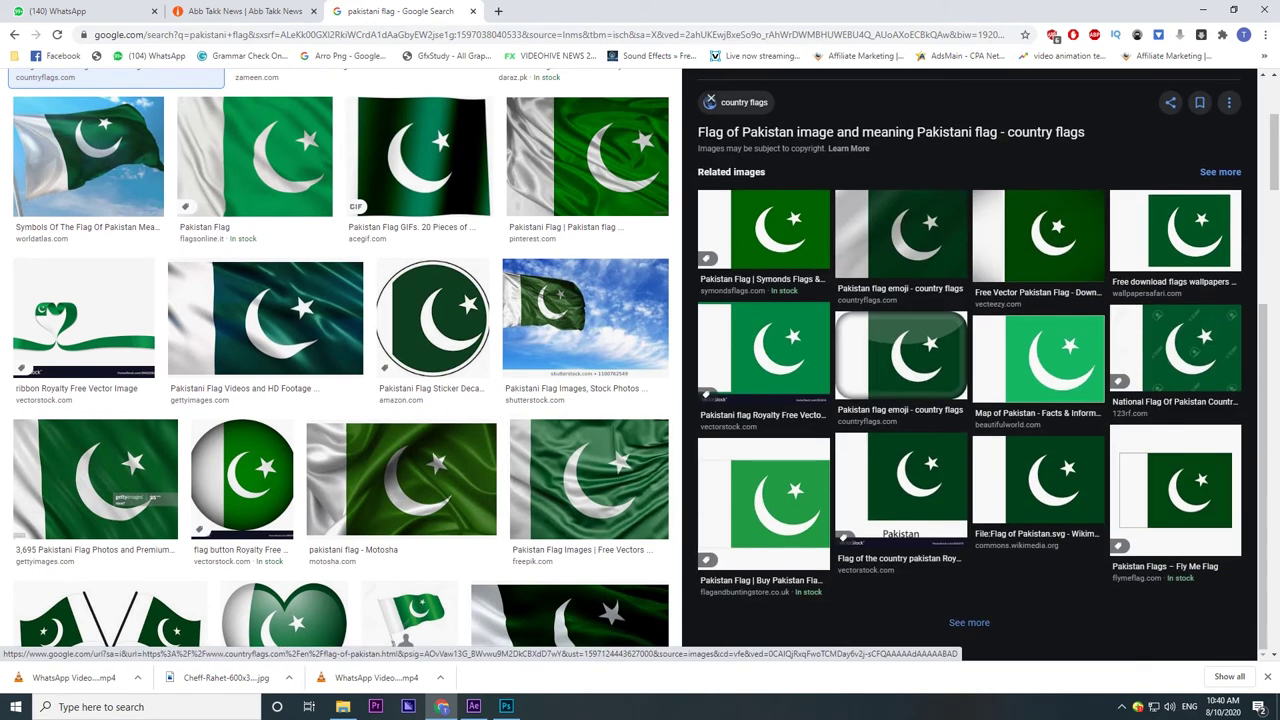
{"action": "scroll", "coordinate": [996, 192], "scroll_direction": "up", "scroll_amount": 3}
{"action": "right_click", "coordinate": [996, 192]}
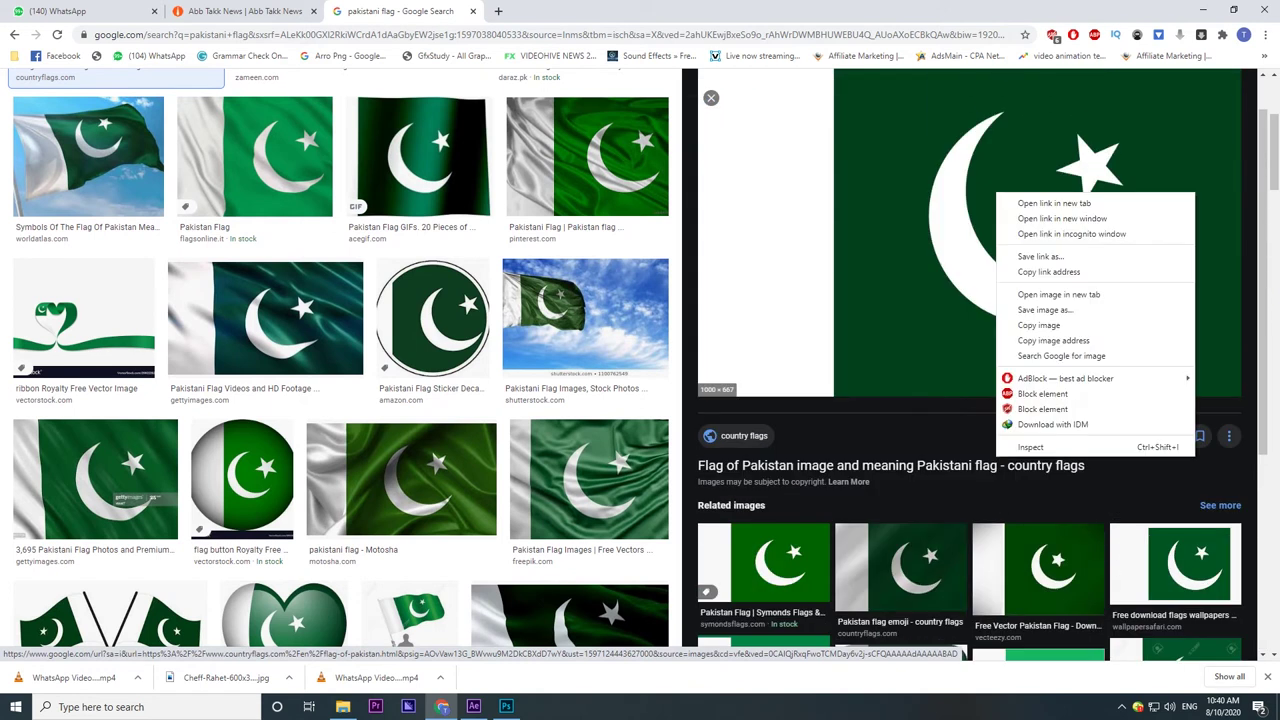
- Save the flag image into Pictures as 'Pakistani Flag.jpg'
{"action": "left_click", "coordinate": [1045, 309]}
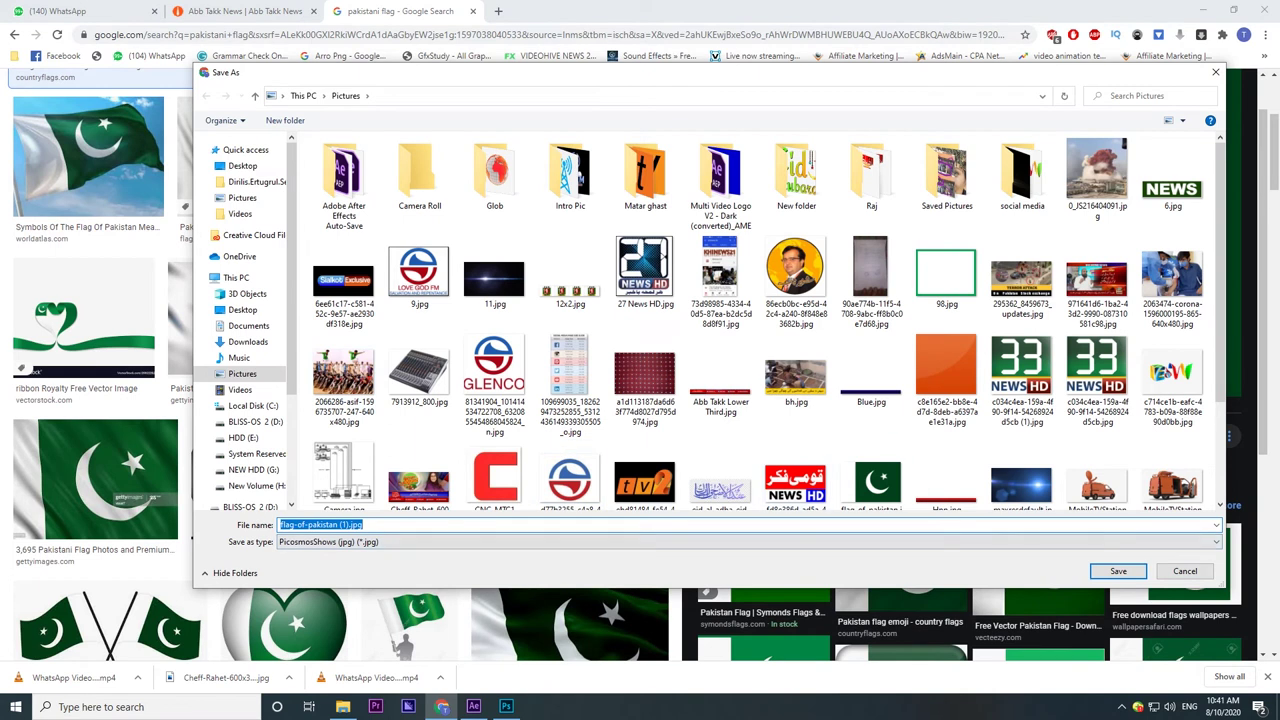
{"action": "scroll", "coordinate": [870, 340], "scroll_direction": "down", "scroll_amount": 3}
{"action": "left_click", "coordinate": [871, 340]}
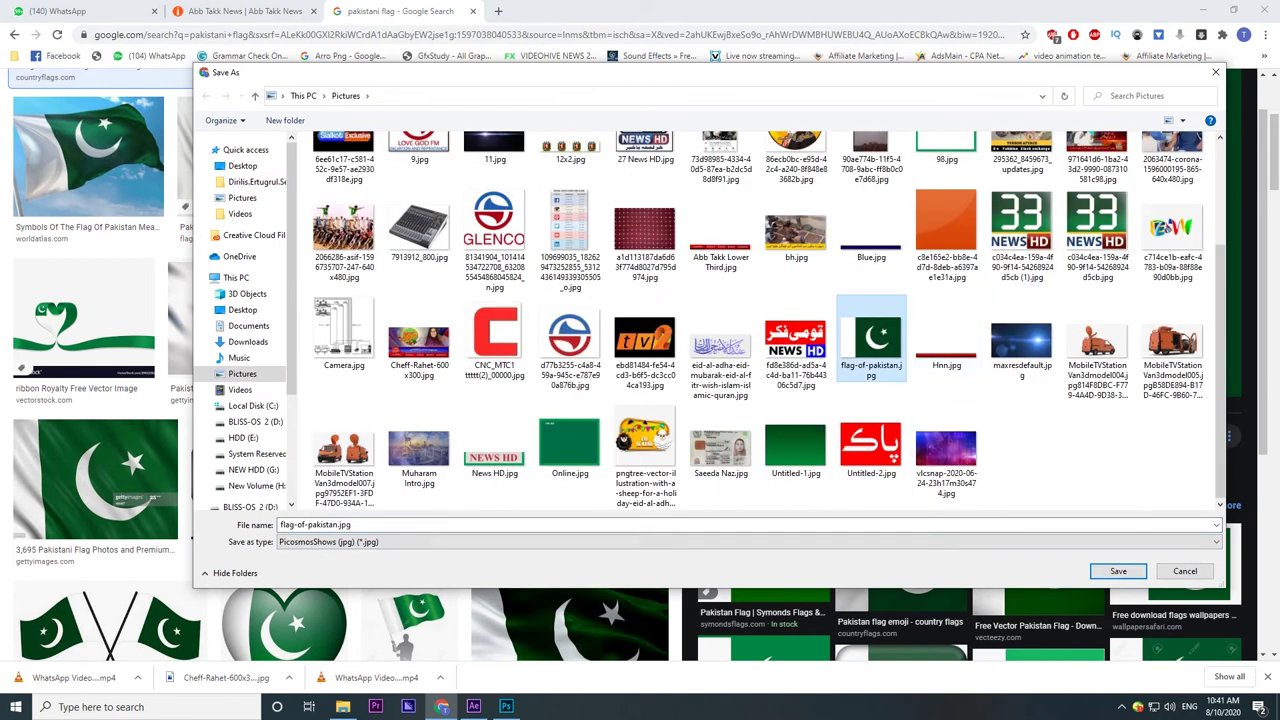
{"action": "key", "text": "Tab"}
{"action": "key", "text": "Tab"}
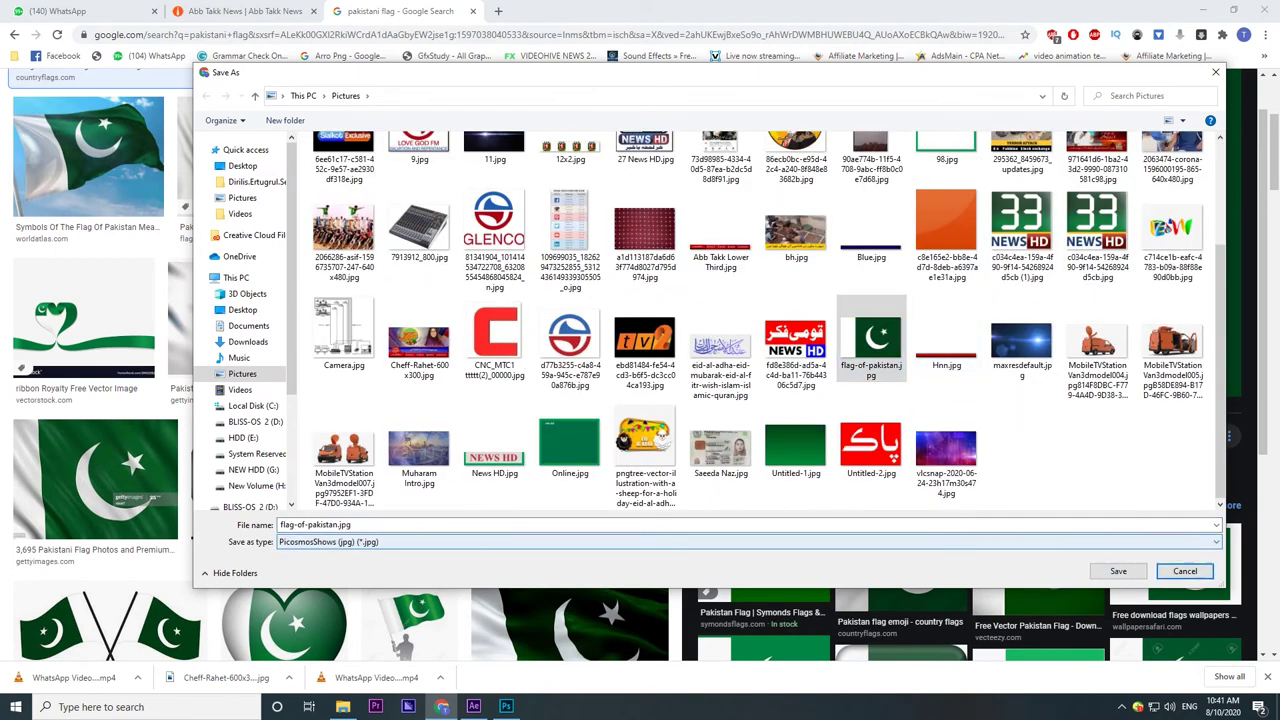
{"action": "key", "text": "shift+Tab"}
{"action": "key", "text": "BackSpace"}
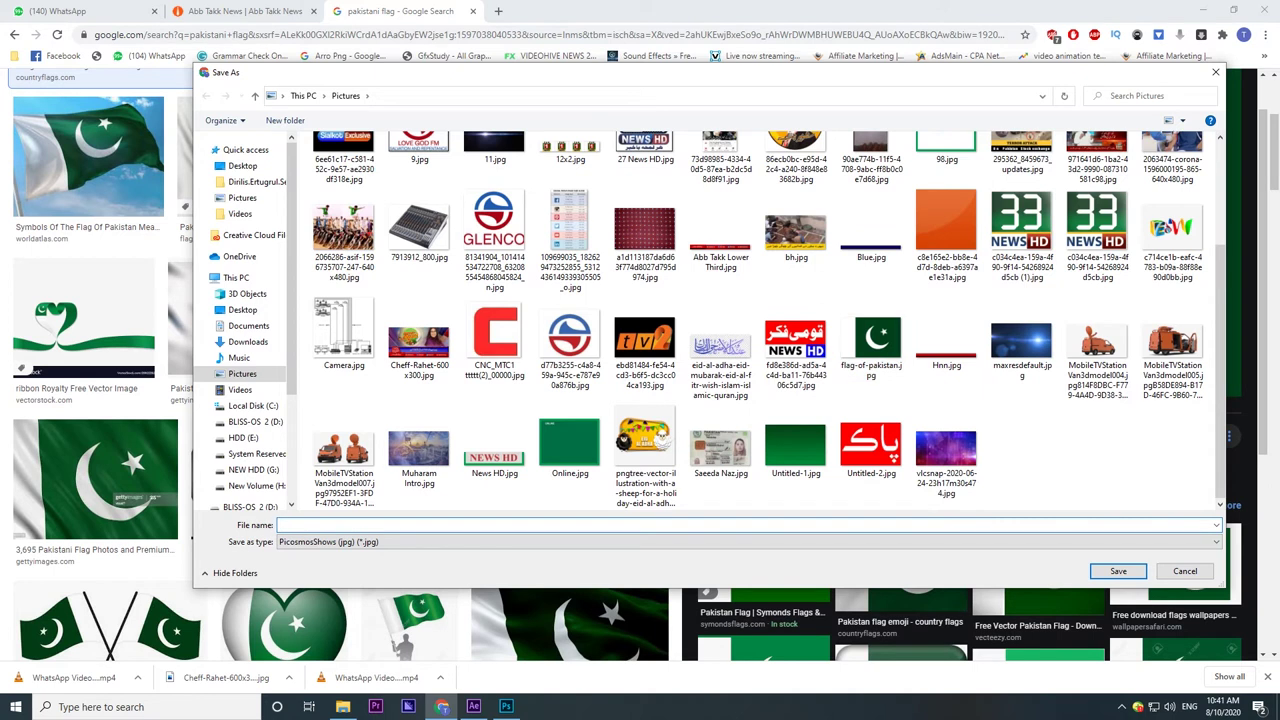
{"action": "type", "text": "Pak"}
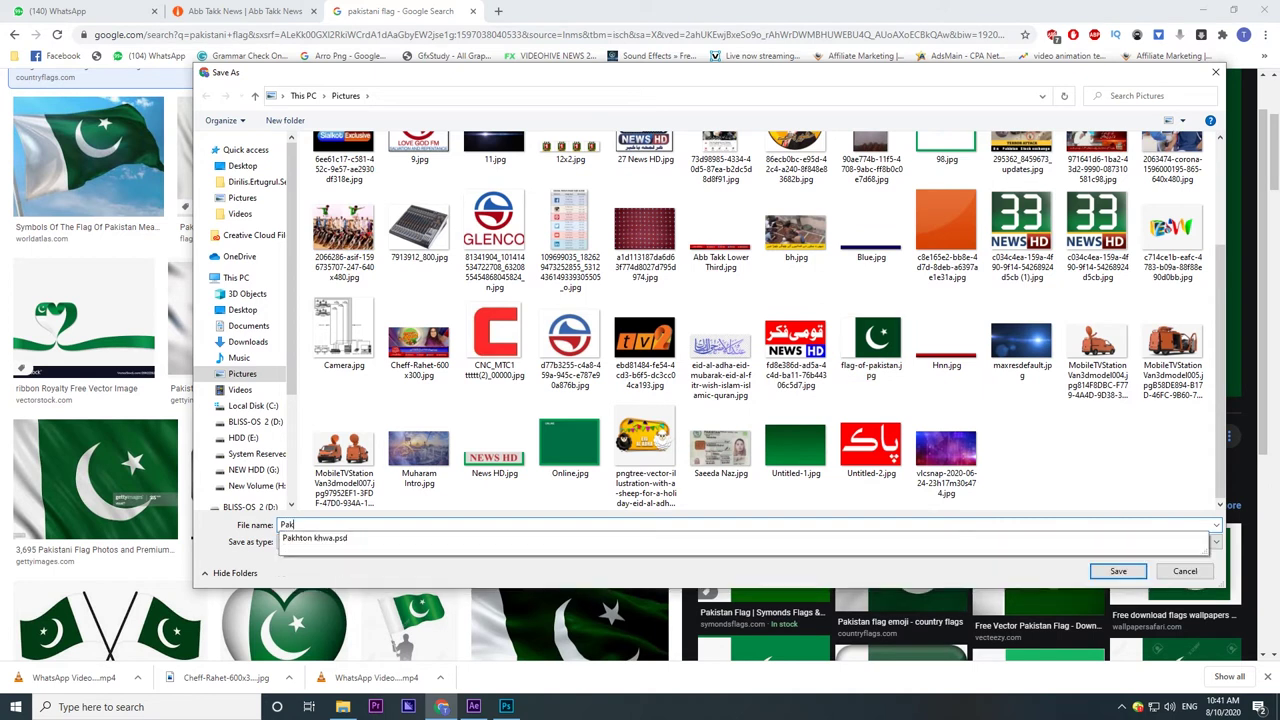
{"action": "type", "text": "istani Flag"}
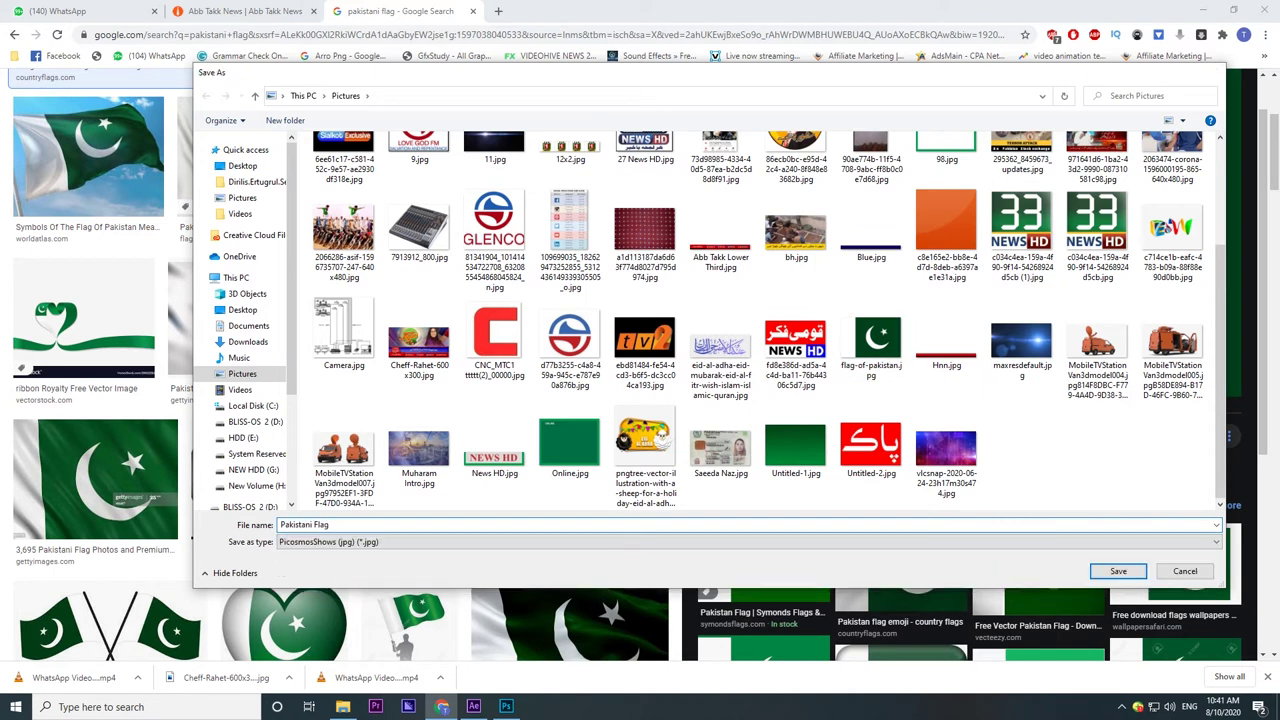
{"action": "key", "text": "Return"}
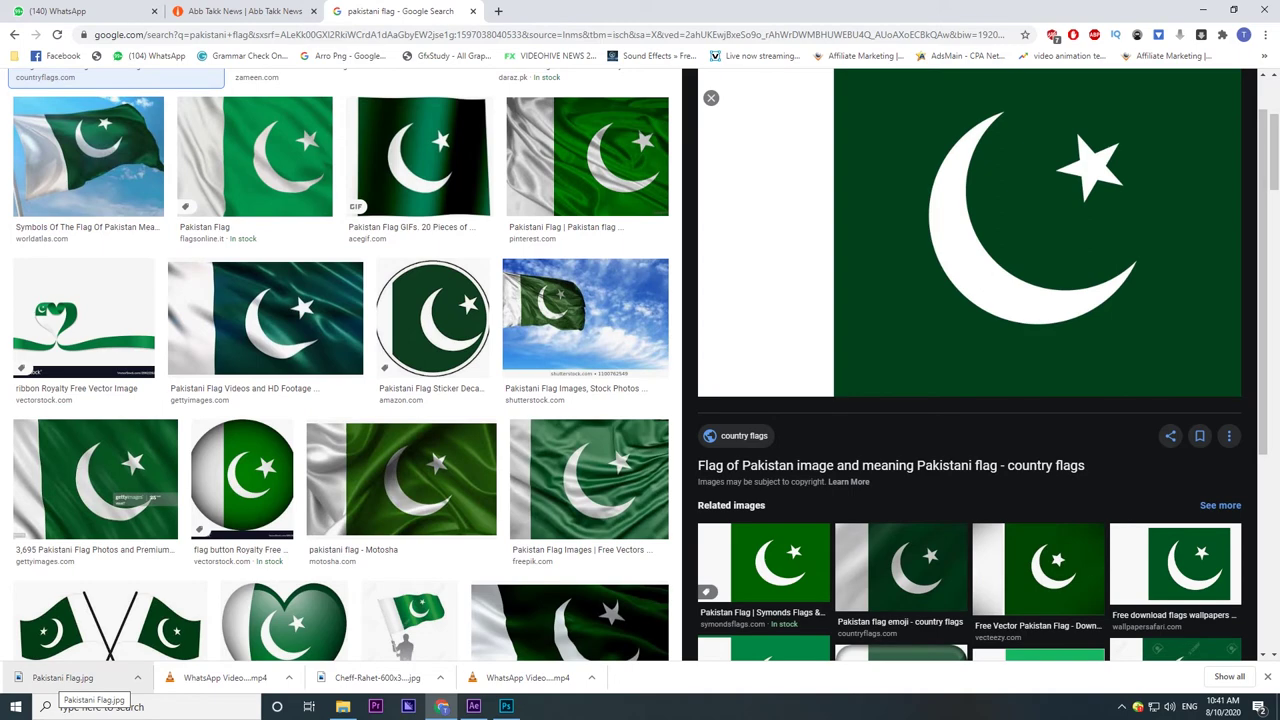
- Import Pakistani Flag.jpg into After Effects and place it as a layer in Comp 1
{"action": "left_click", "coordinate": [474, 707]}
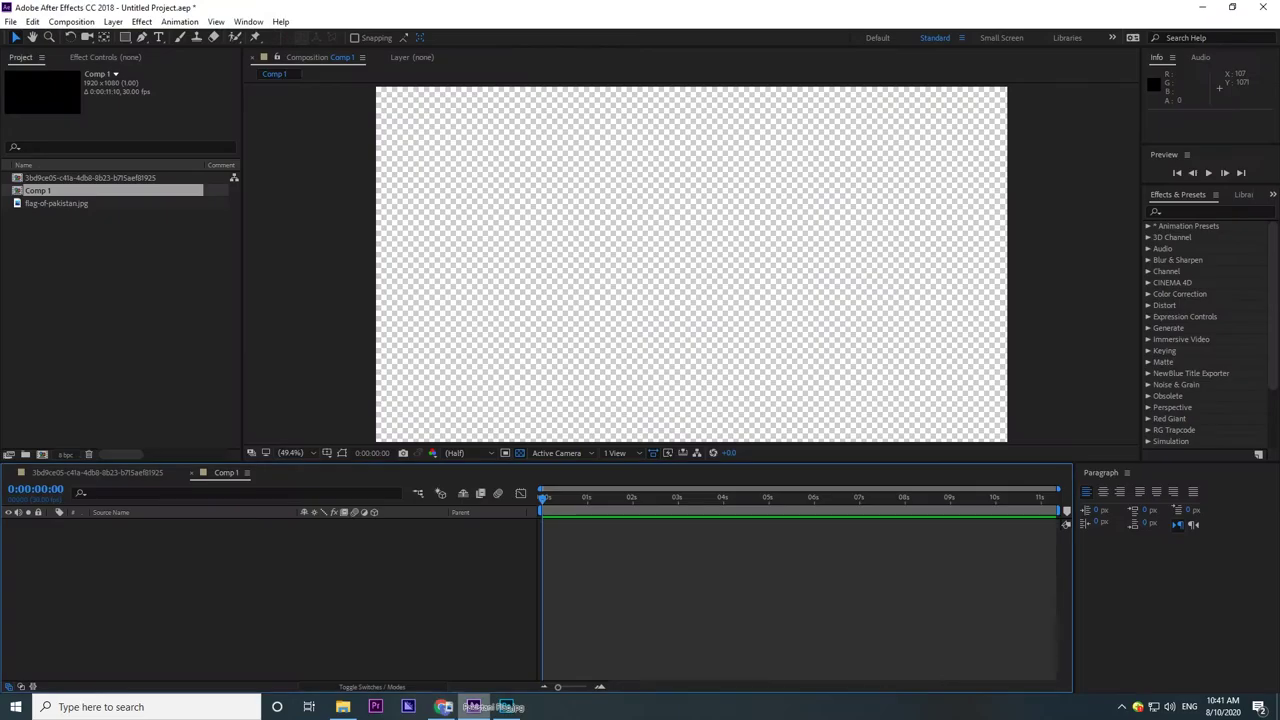
{"action": "left_click_drag", "start_coordinate": [474, 707], "coordinate": [35, 303]}
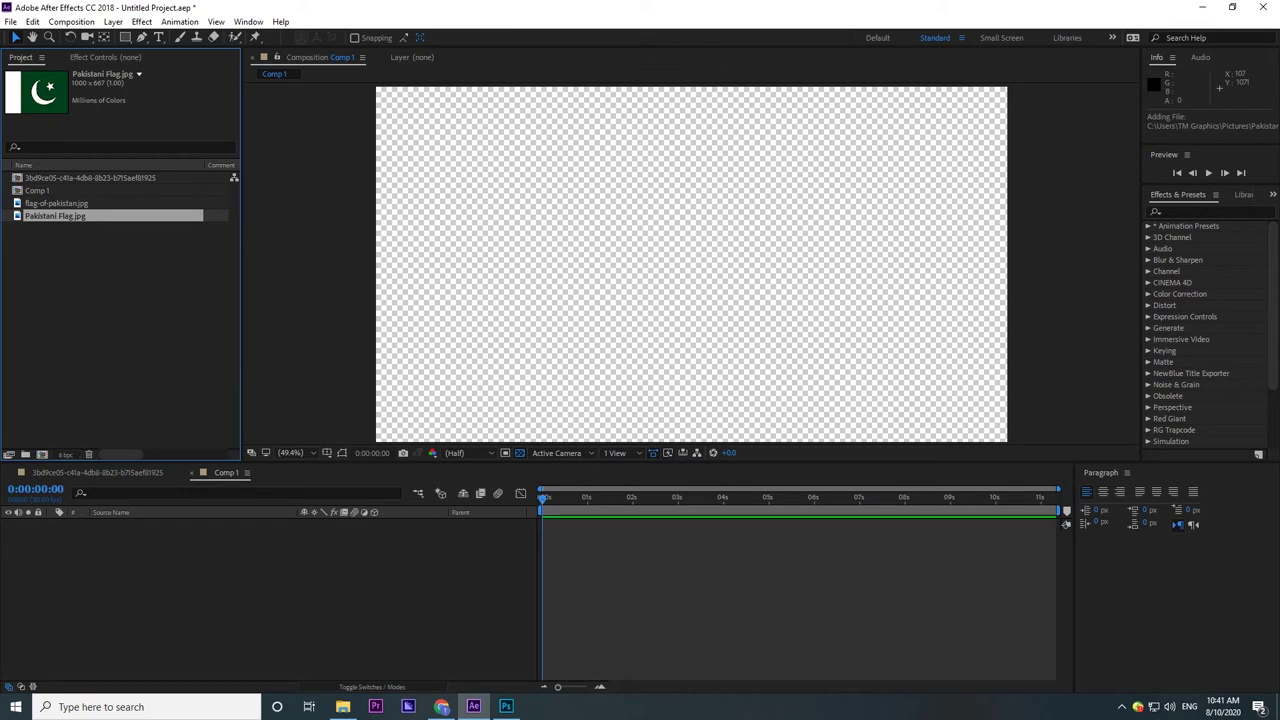
{"action": "left_click_drag", "start_coordinate": [55, 216], "coordinate": [110, 558]}
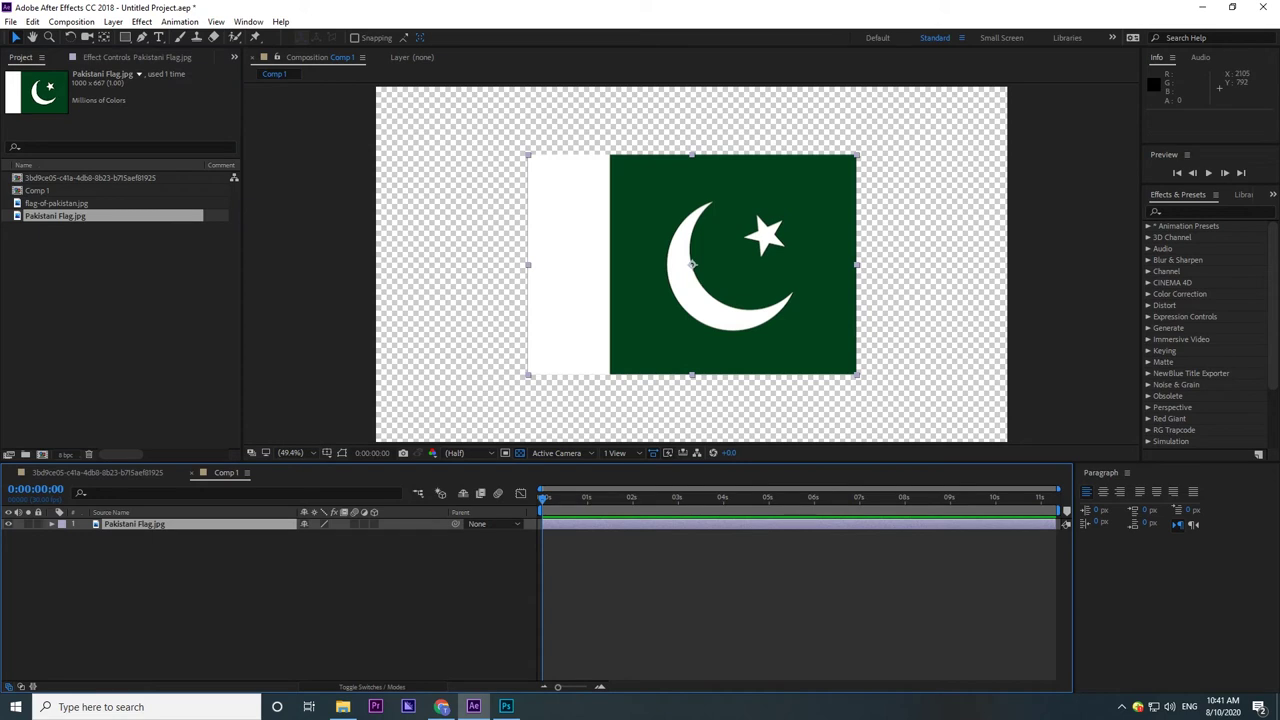
- Filter the Effects & Presets list for 'wave'
{"action": "left_click", "coordinate": [1210, 211]}
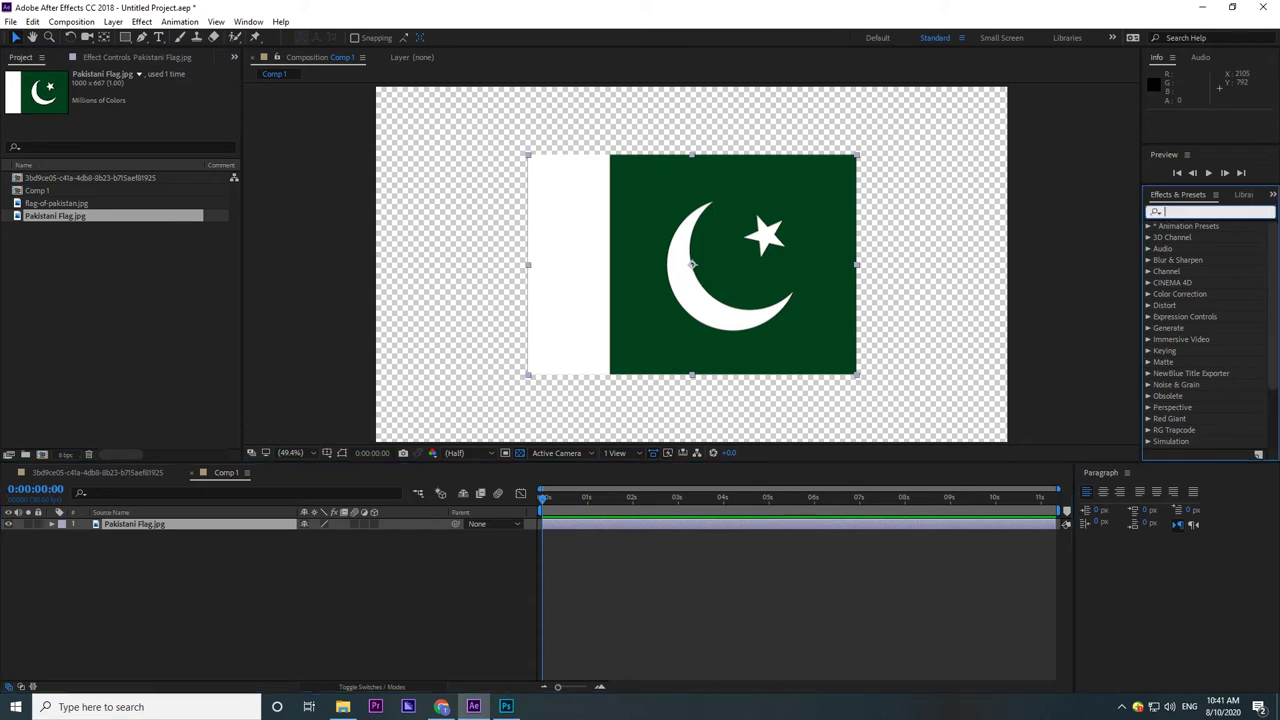
{"action": "type", "text": "wave"}
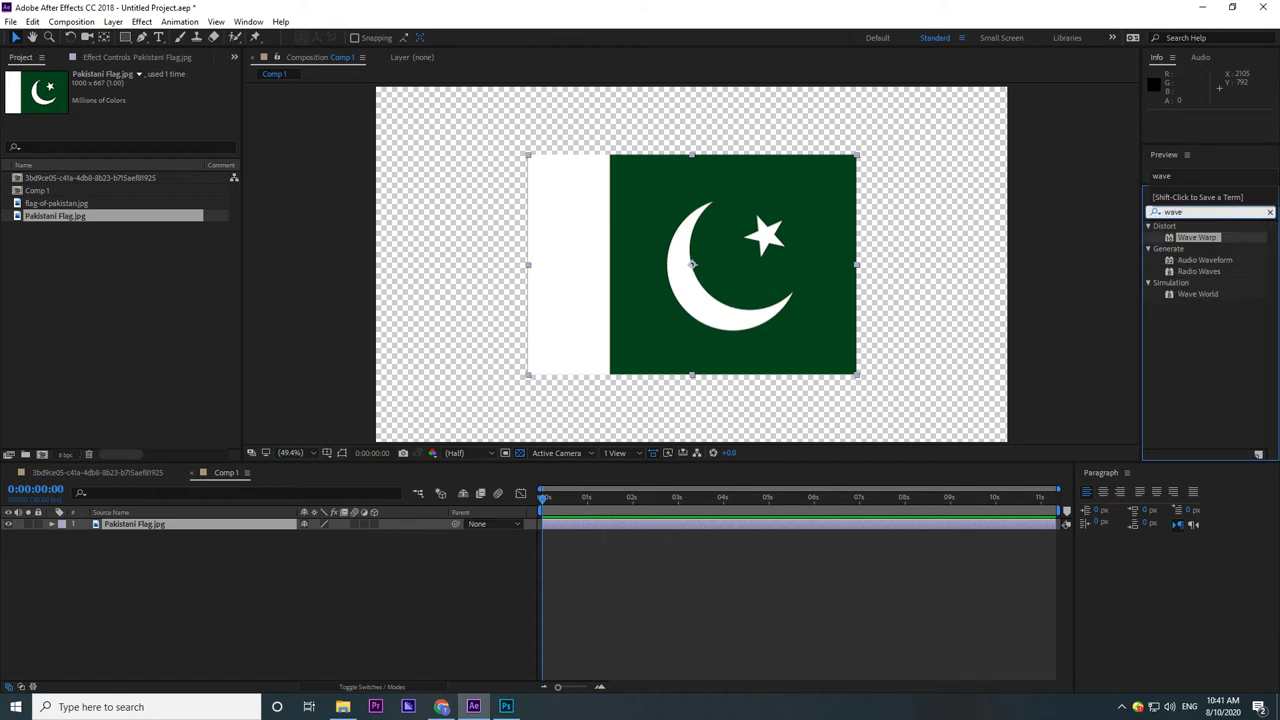
{"action": "key", "text": "BackSpace"}
{"action": "key", "text": "BackSpace"}
{"action": "key", "text": "BackSpace"}
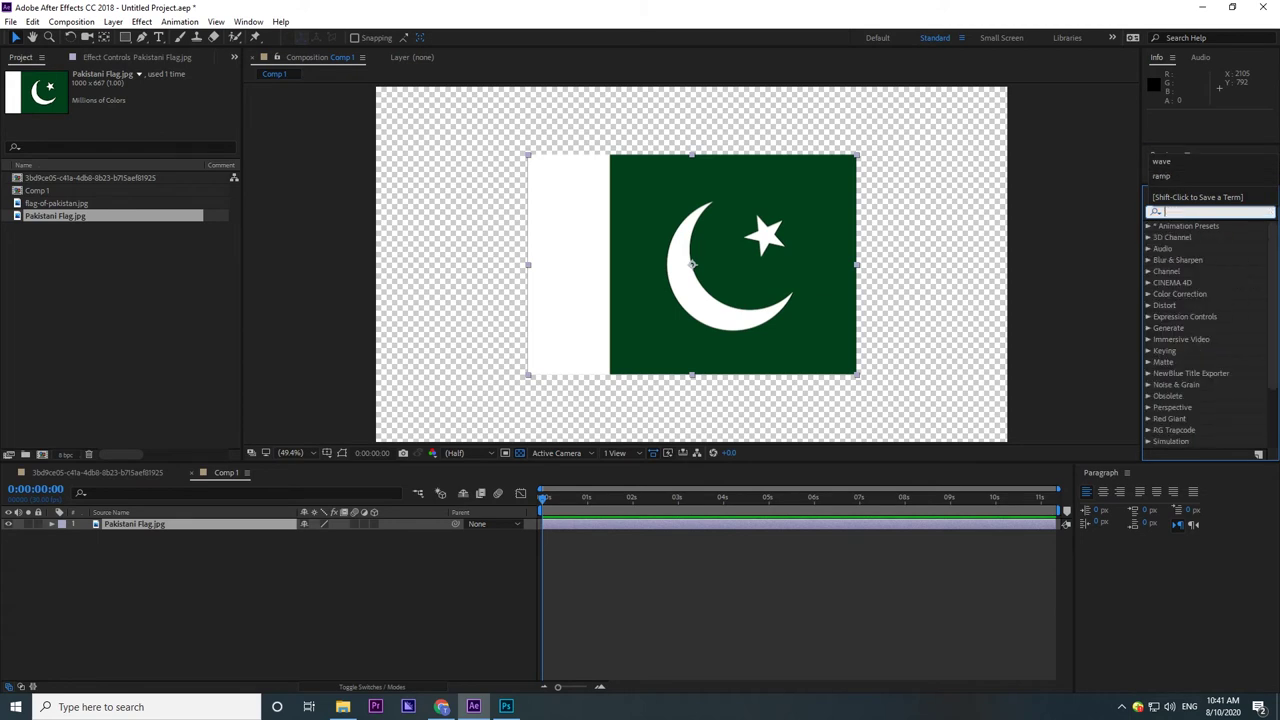
{"action": "type", "text": "wa"}
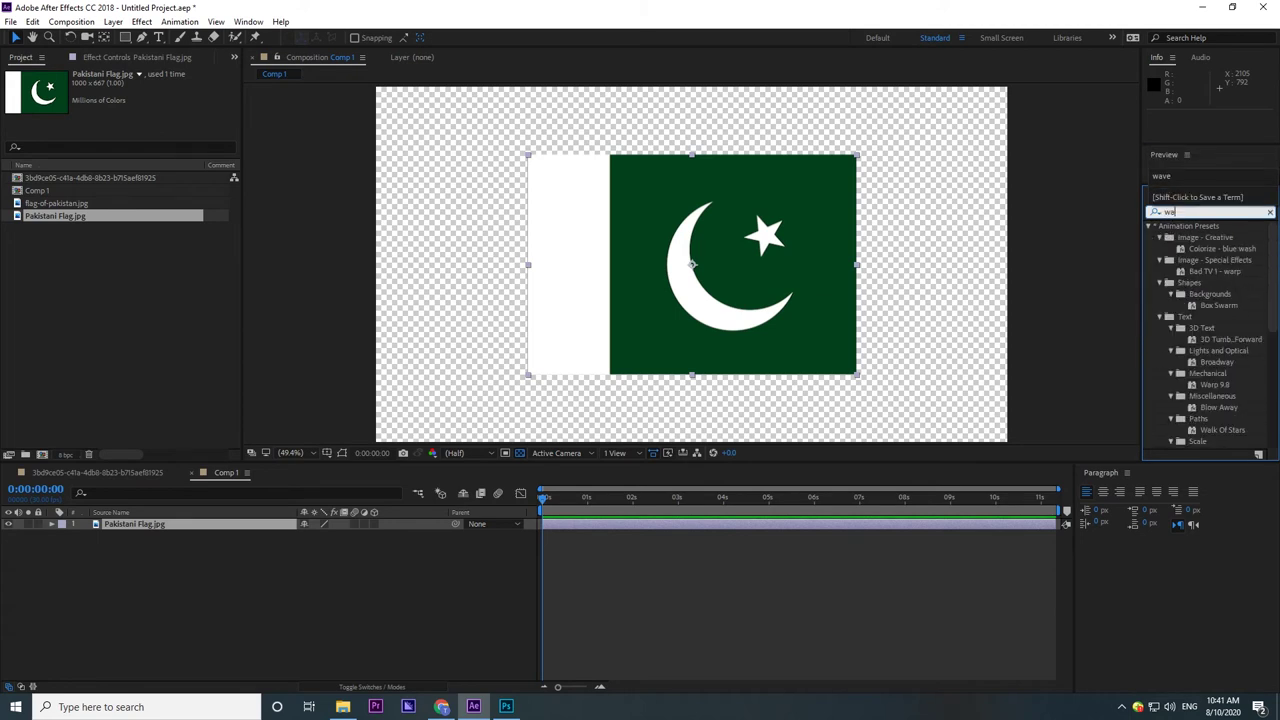
{"action": "type", "text": "ve"}
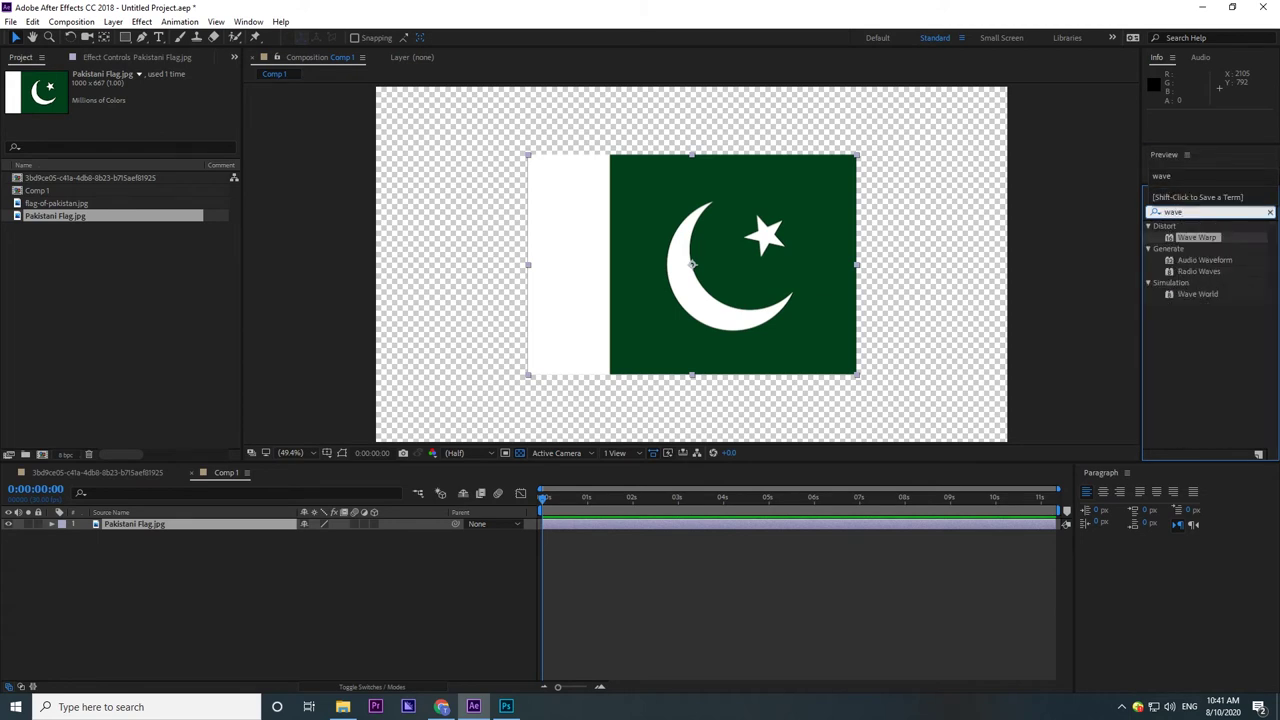
{"action": "key", "text": "Return"}
- Apply Wave Warp to the Pakistani Flag.jpg layer and preview the waving
{"action": "left_click_drag", "start_coordinate": [1196, 237], "coordinate": [840, 255]}
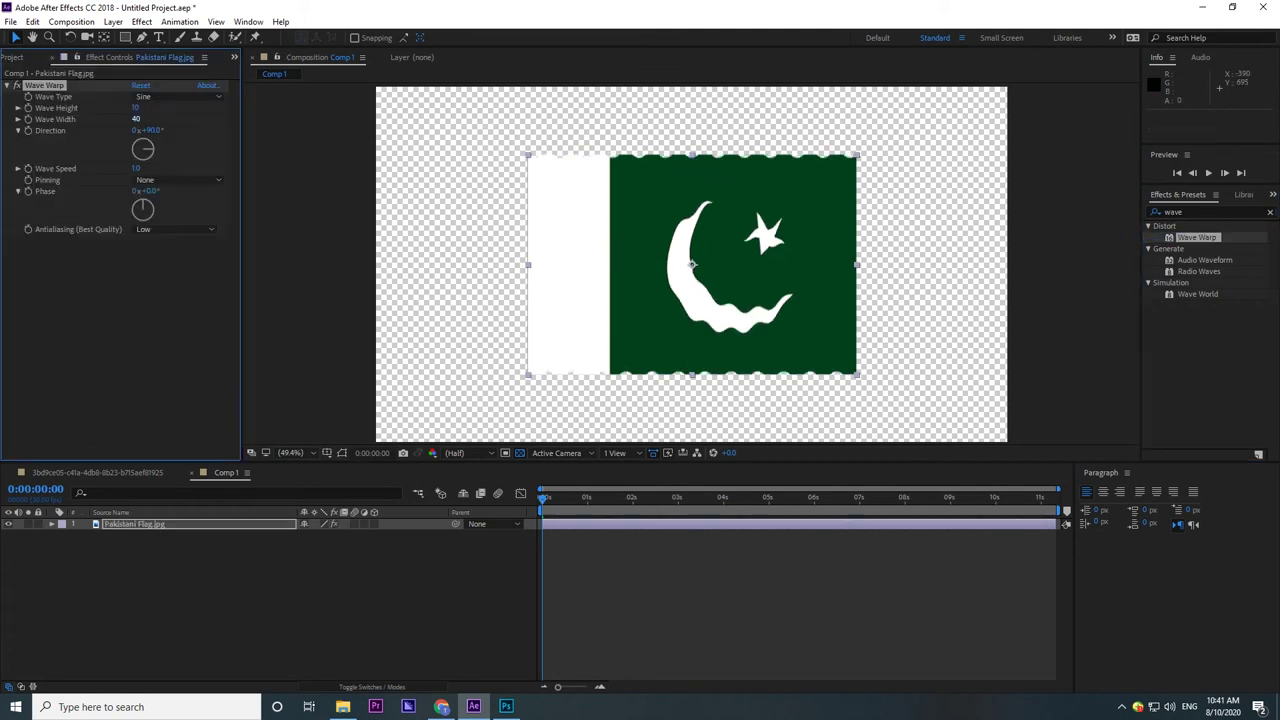
{"action": "key", "text": "space"}
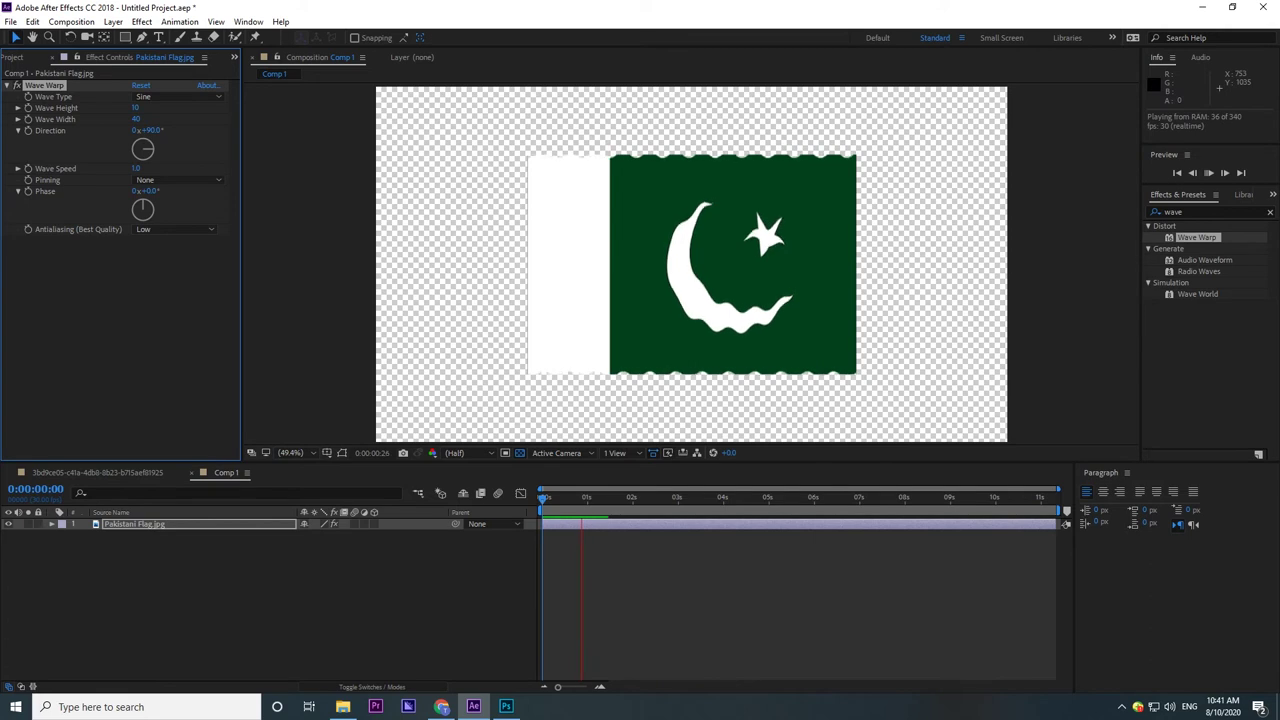
{"action": "key", "text": "space"}
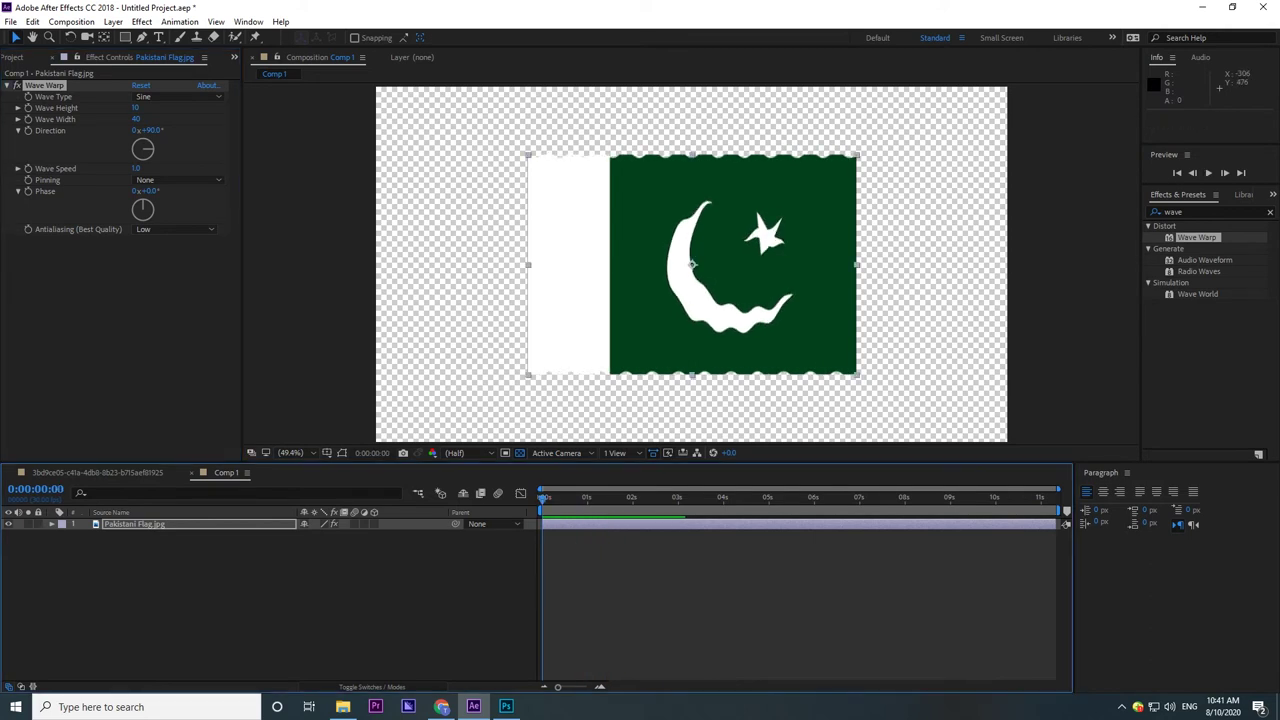
{"action": "key", "text": "space"}
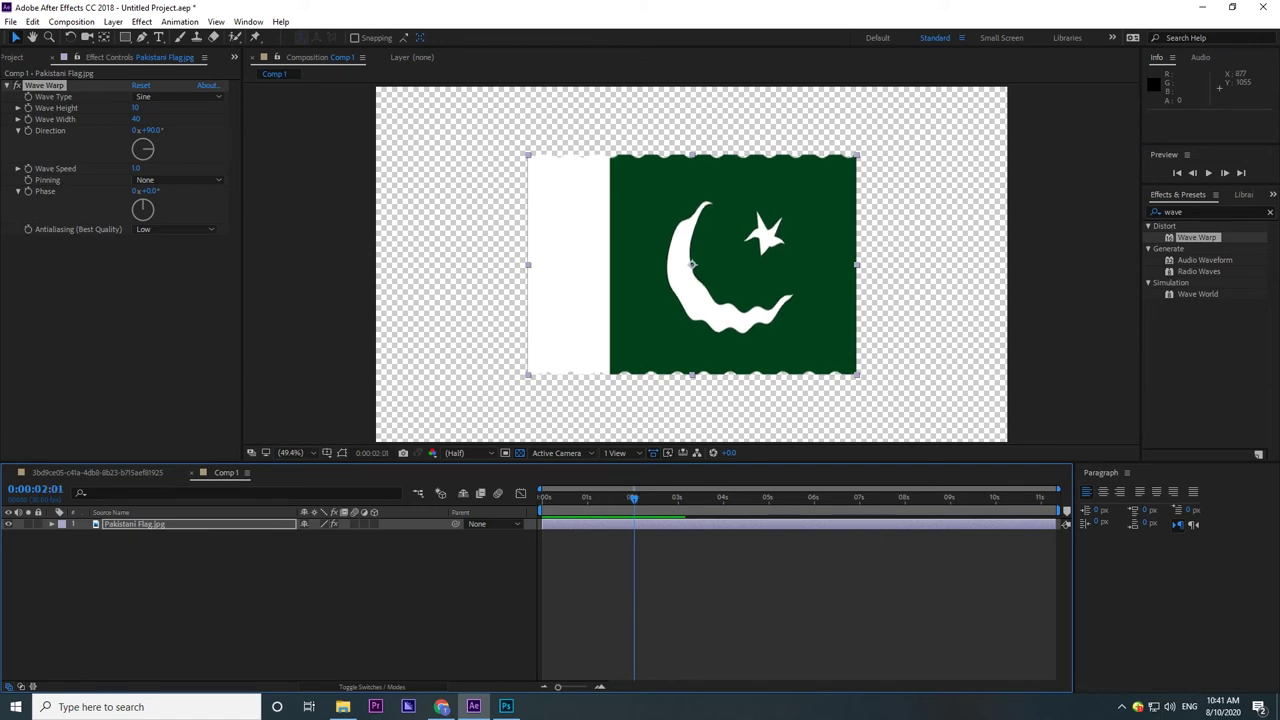
{"action": "key", "text": "space"}
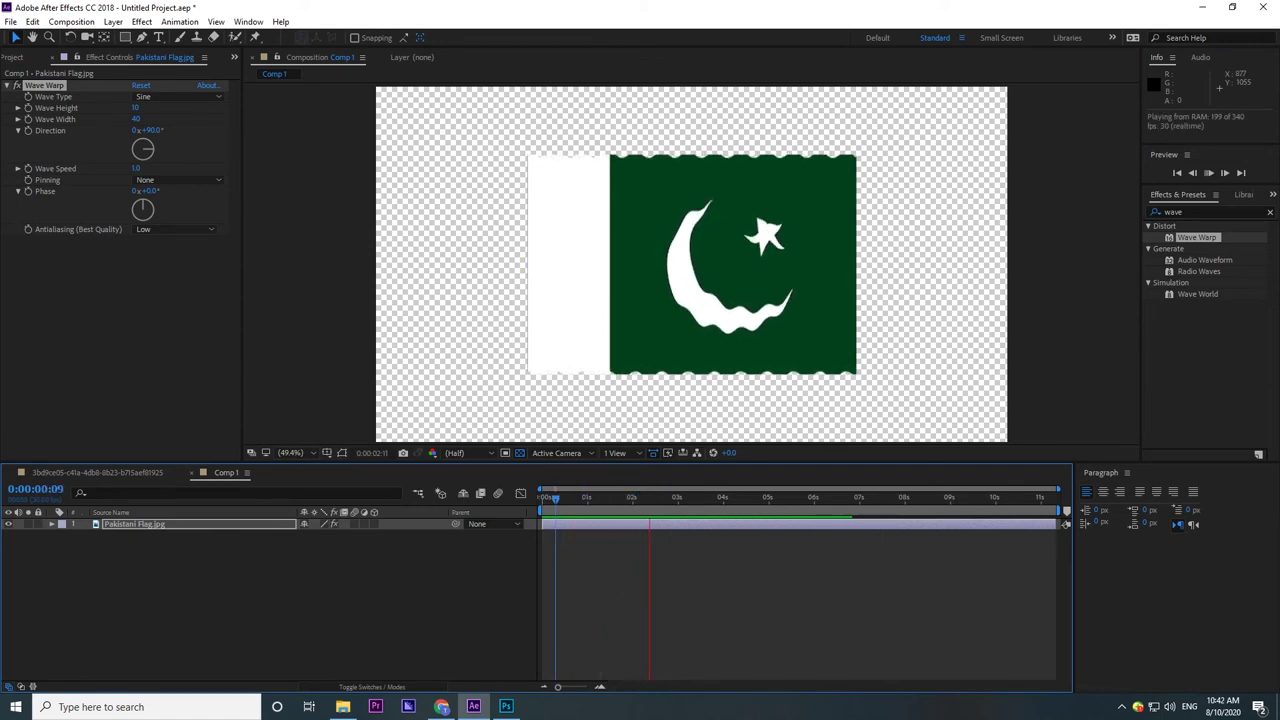
{"action": "key", "text": "space"}
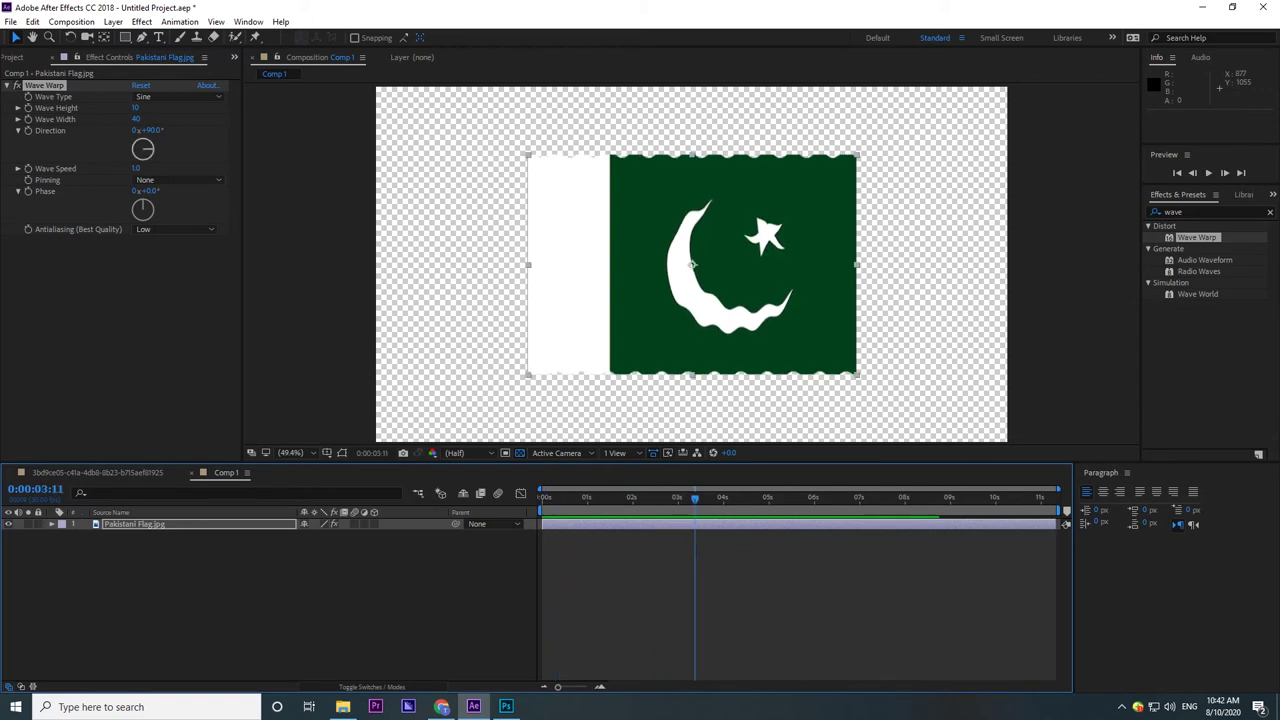
- Set the Wave Warp Direction to 45° and preview the result
{"action": "left_click", "coordinate": [150, 131]}
{"action": "type", "text": "45"}
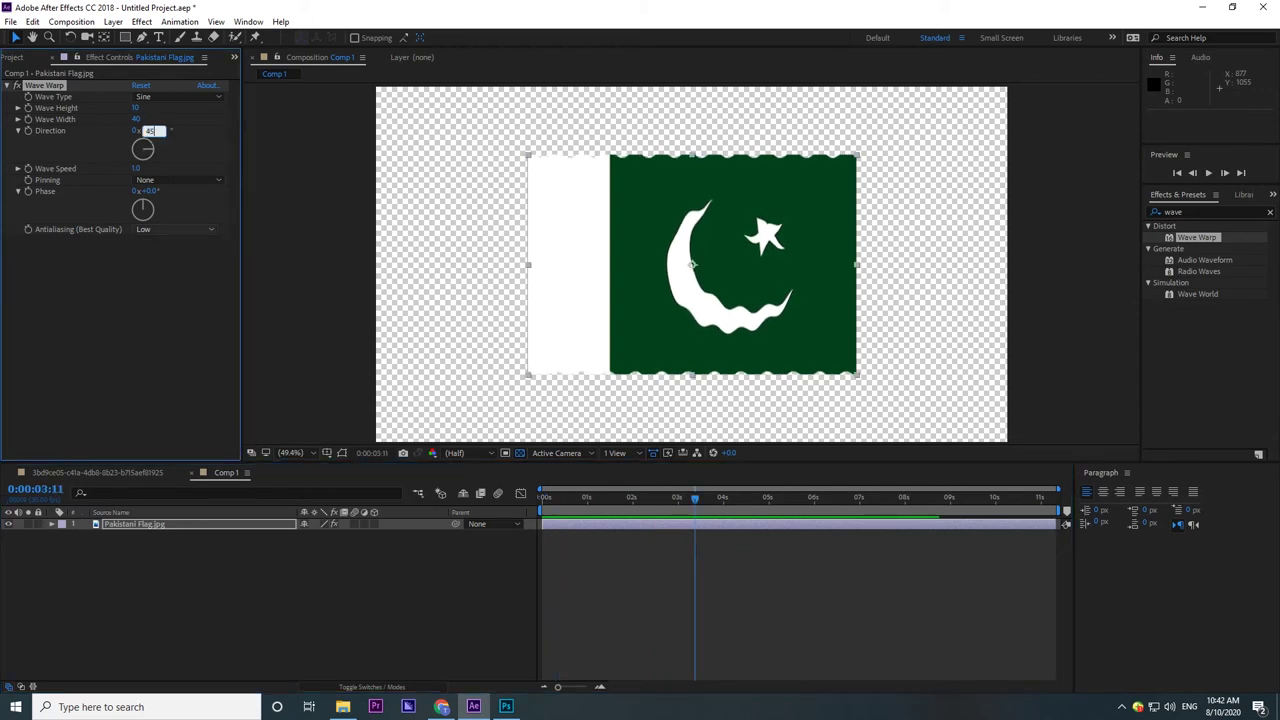
{"action": "key", "text": "Return"}
{"action": "left_click", "coordinate": [613, 497]}
{"action": "key", "text": "space"}
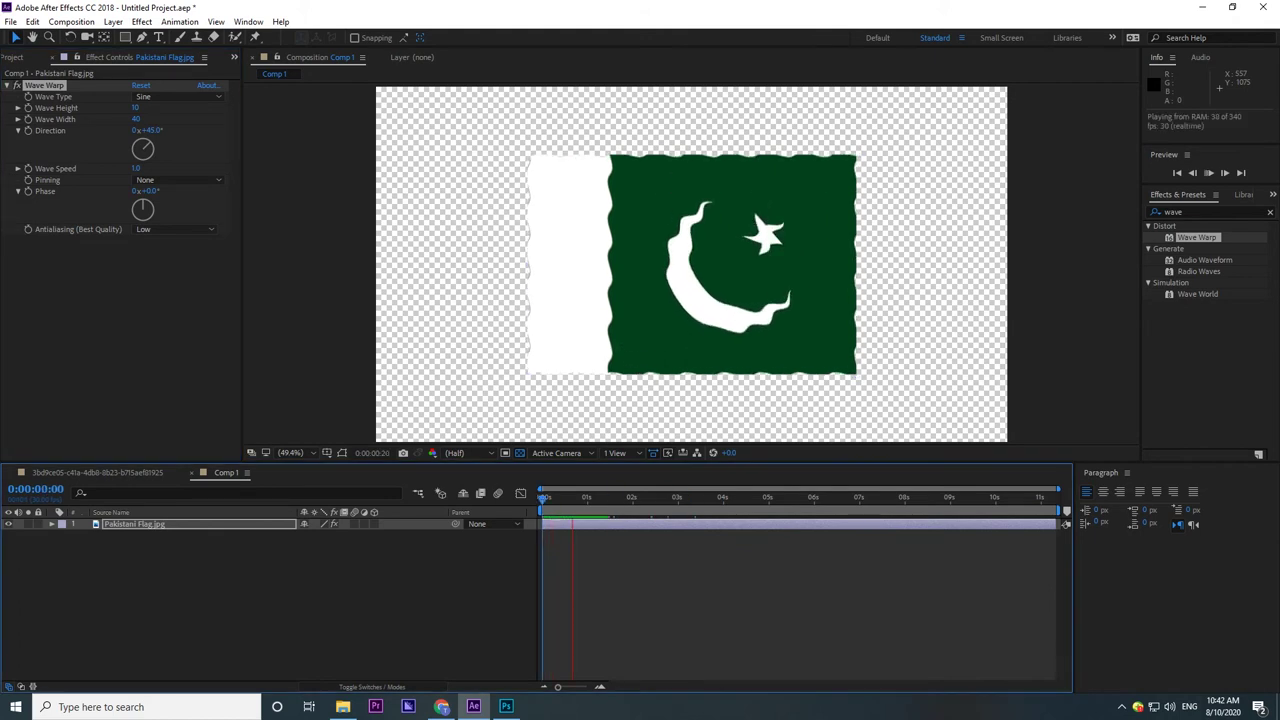
{"action": "key", "text": "space"}
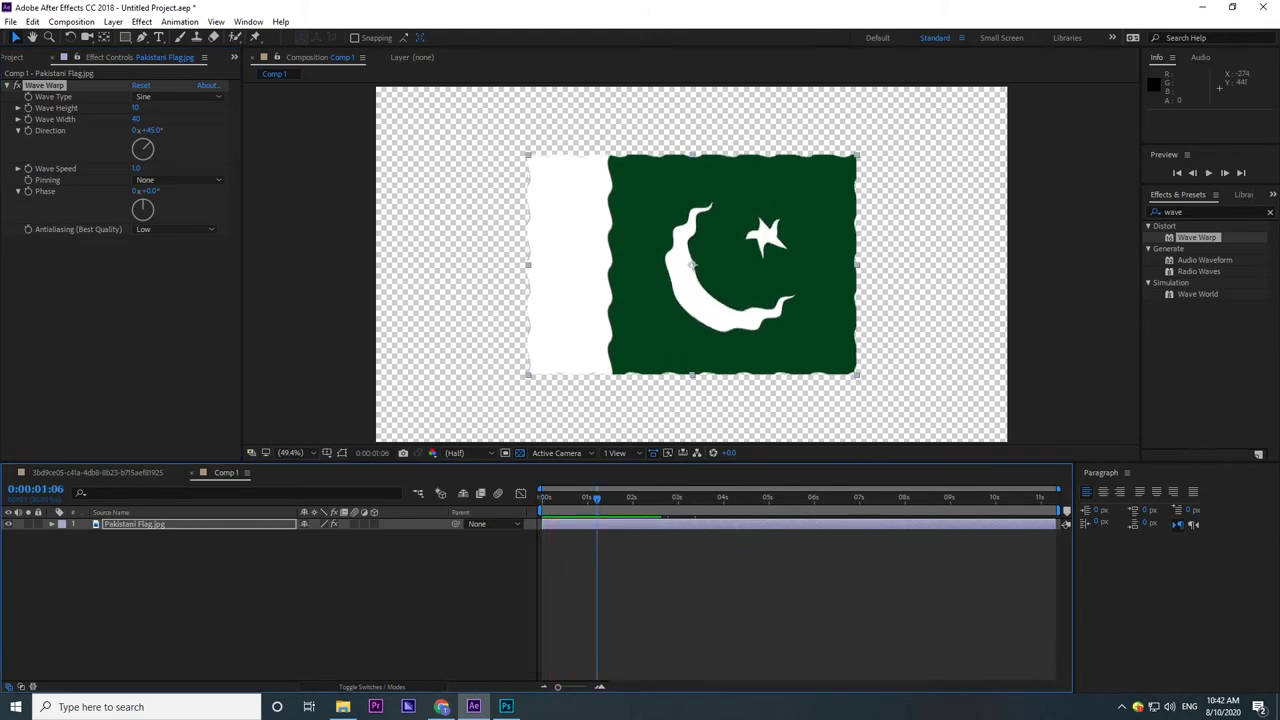
- Compare the flag with and without the wave, then preview the reference flag composition
{"action": "left_click", "coordinate": [134, 524]}
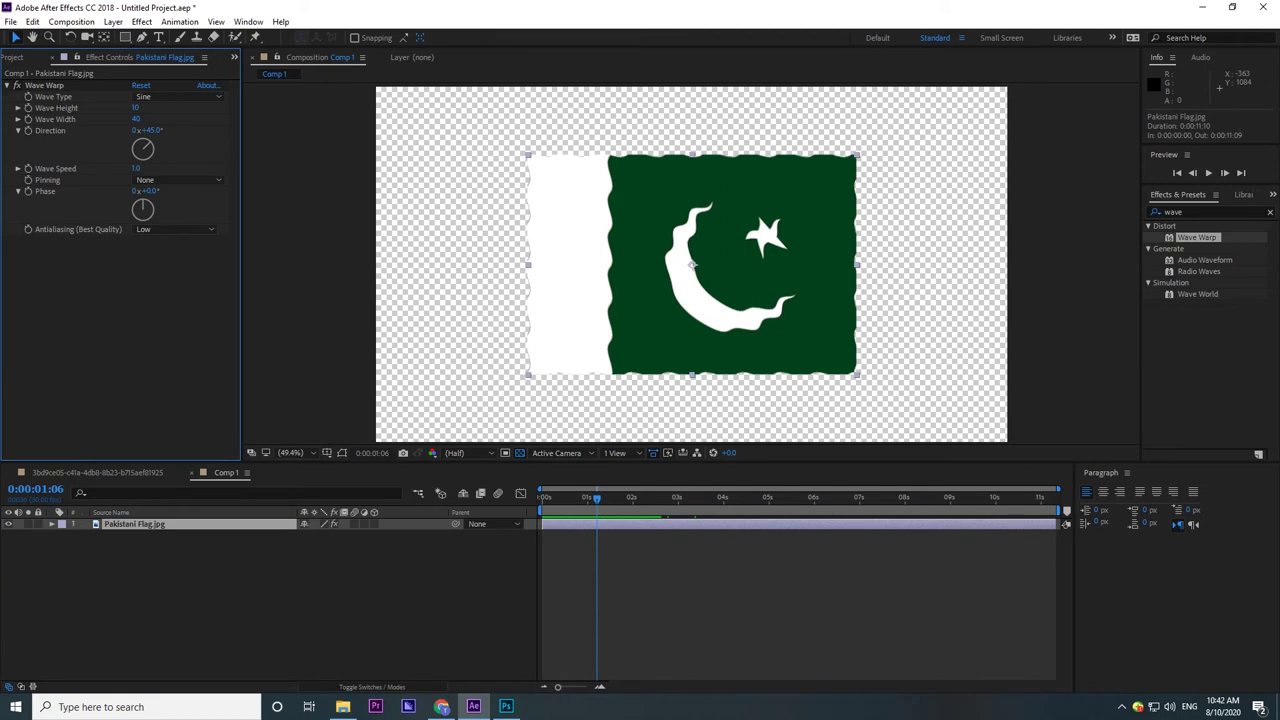
{"action": "key", "text": "ctrl+z"}
{"action": "key", "text": "ctrl+shift+z"}
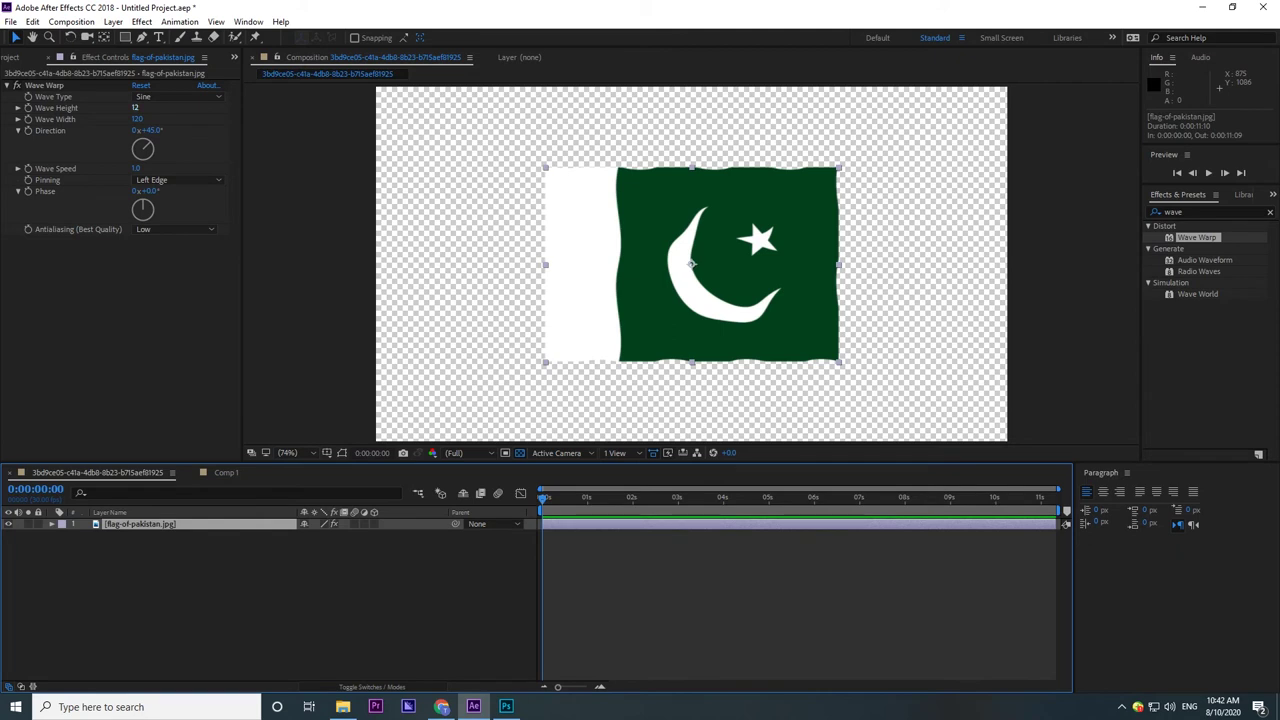
{"action": "key", "text": "space"}
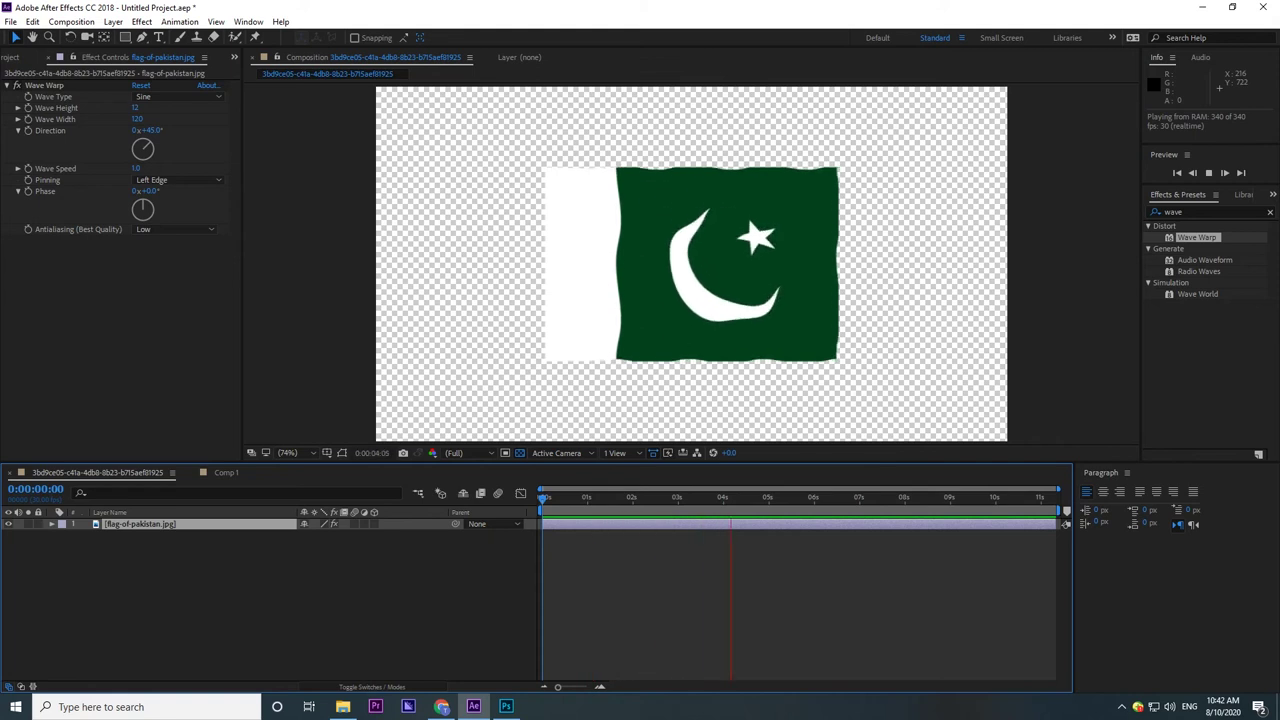
{"action": "key", "text": "space"}
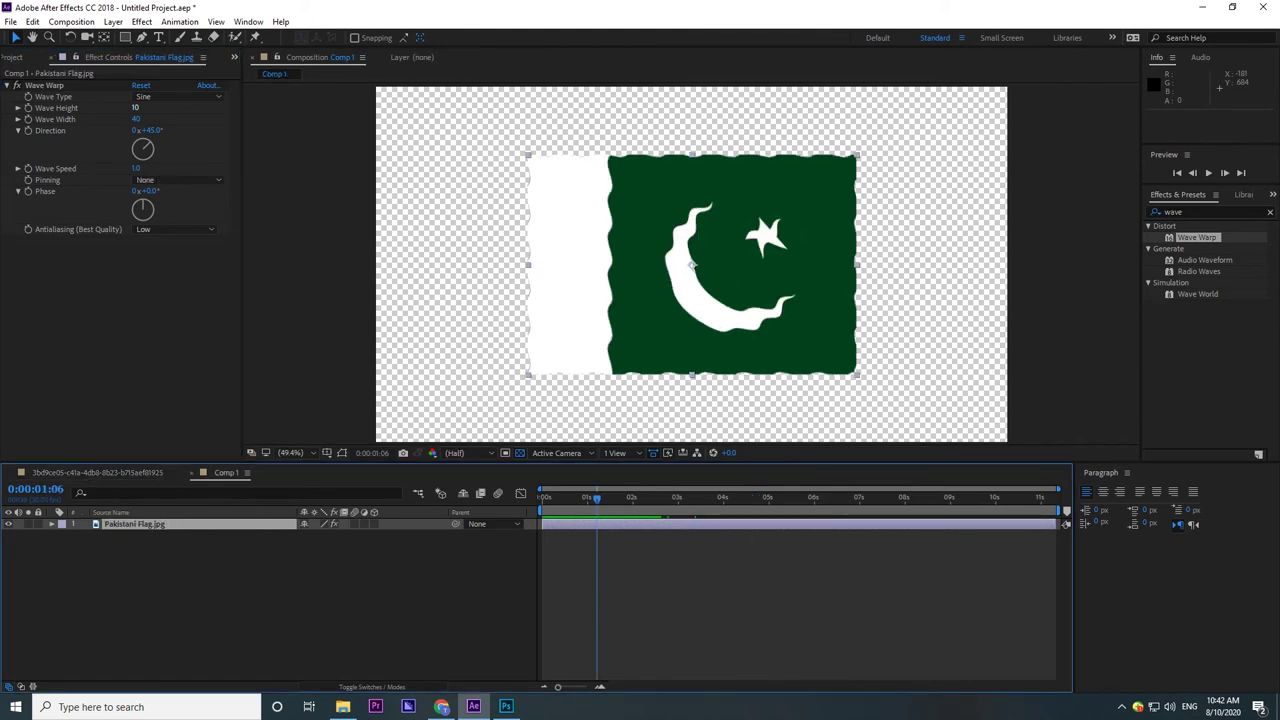
- Set Wave Warp's Wave Height to 12 and Wave Width to 120
{"action": "left_click", "coordinate": [137, 107]}
{"action": "type", "text": "12"}
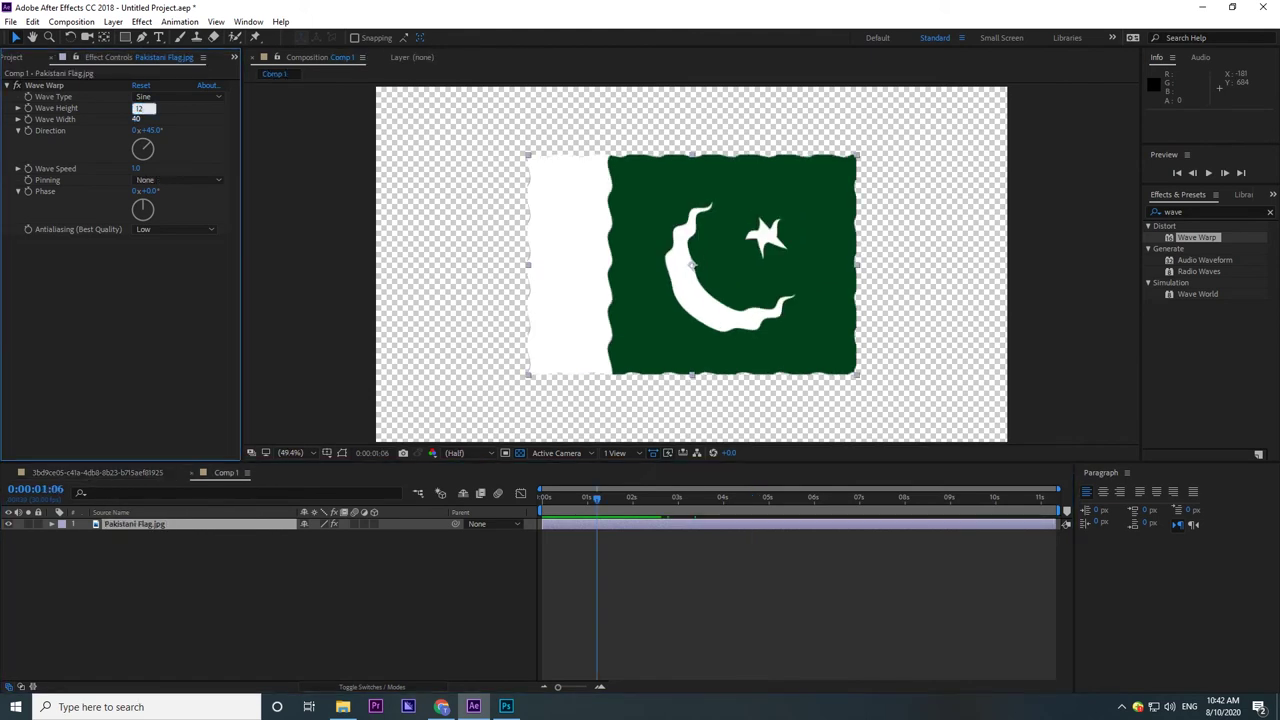
{"action": "key", "text": "Return"}
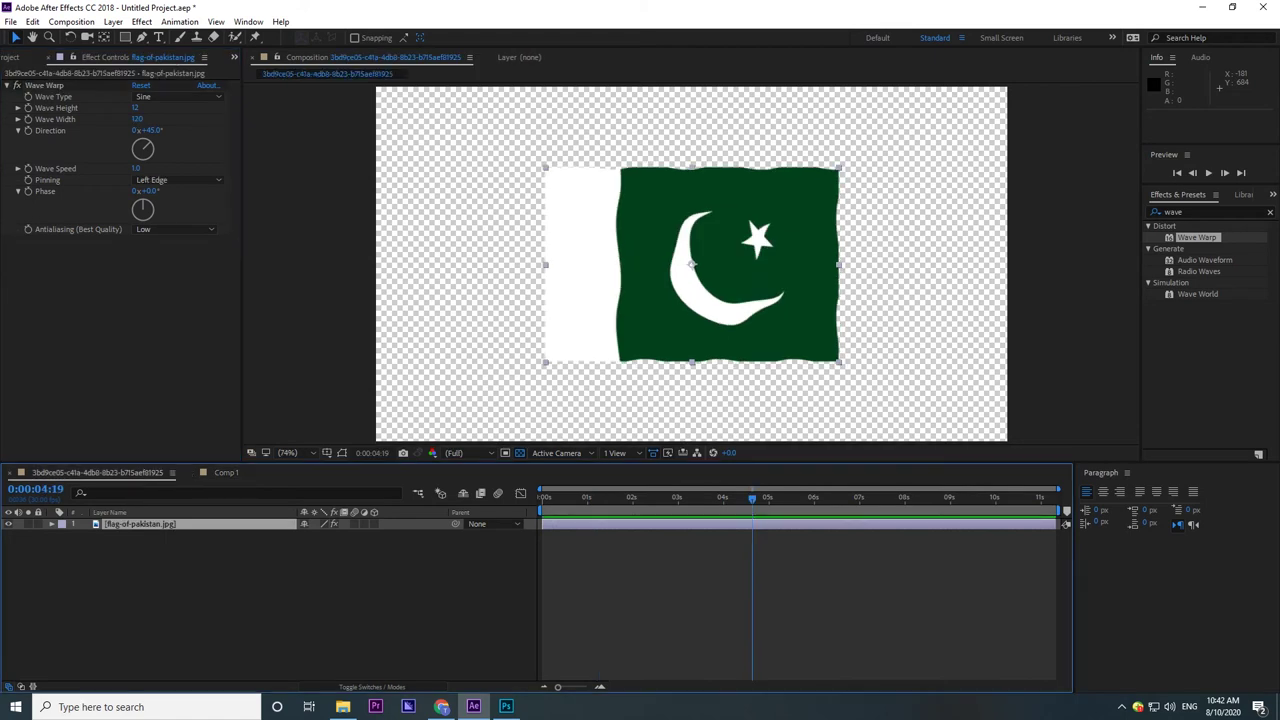
{"action": "left_click", "coordinate": [100, 100]}
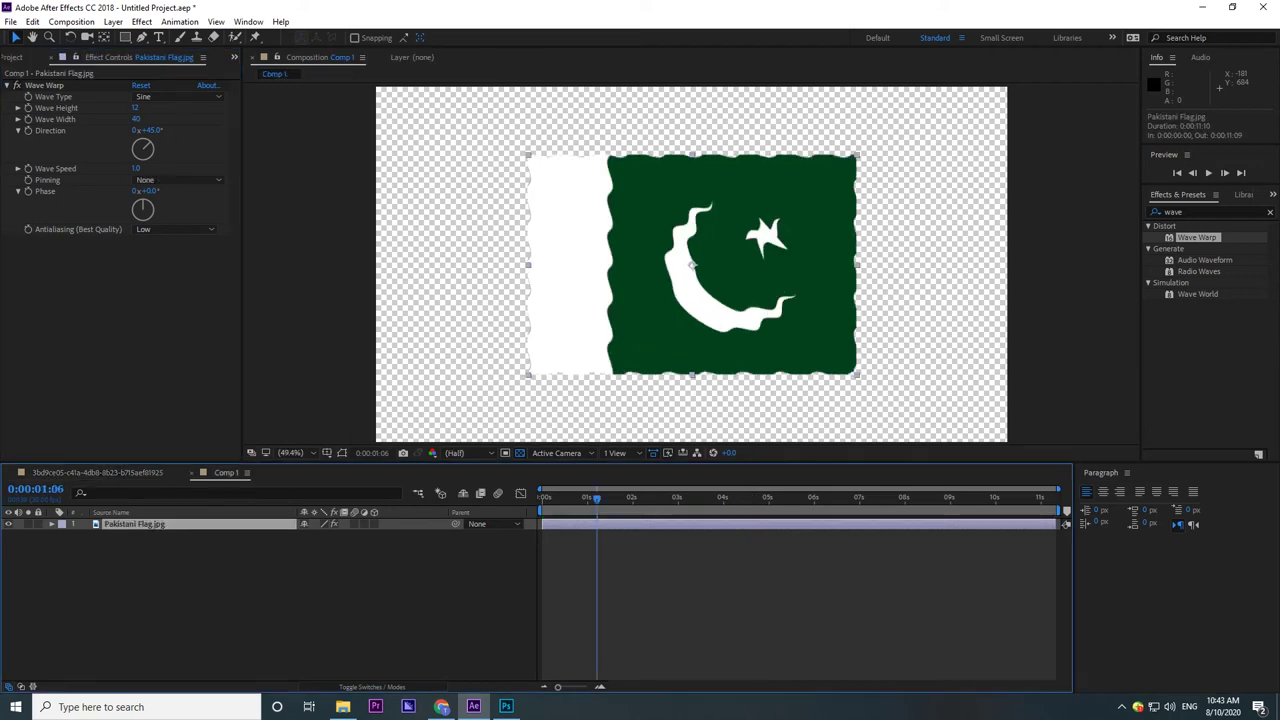
{"action": "left_click", "coordinate": [136, 119]}
{"action": "type", "text": "120"}
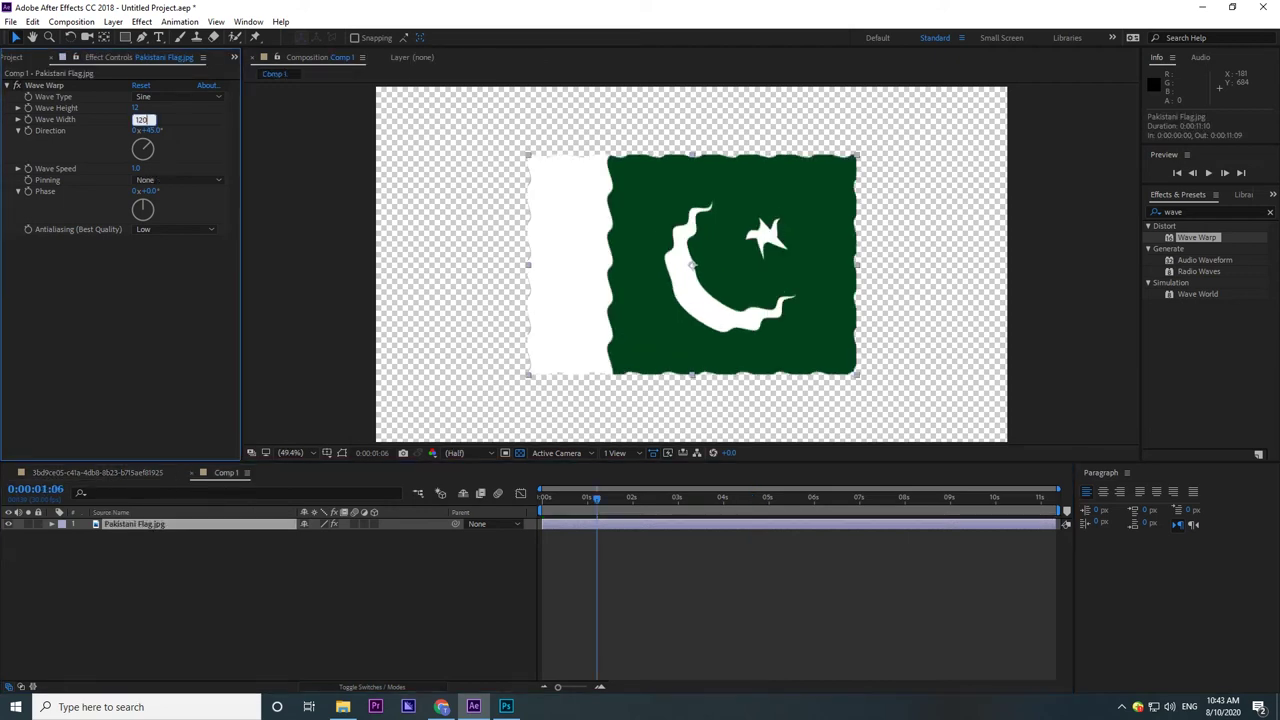
{"action": "key", "text": "Return"}
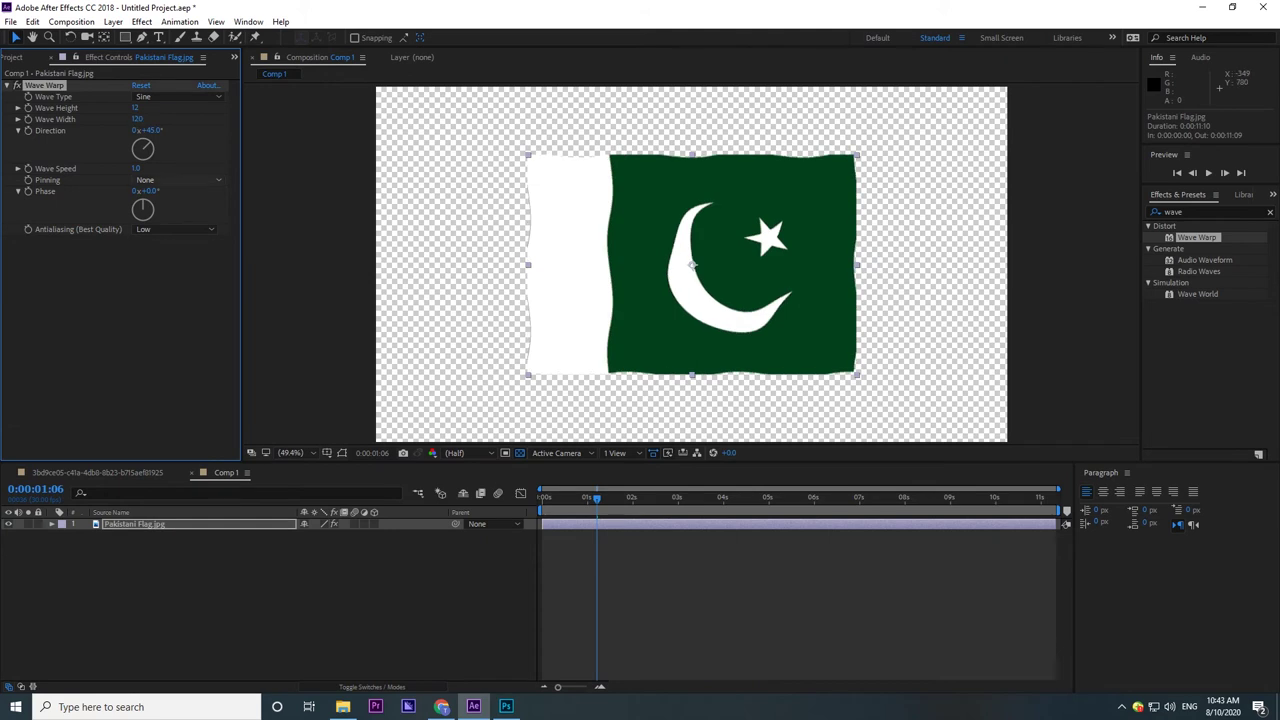
- Pin the wave at the Left Edge and preview the flag, scrubbing to about 3 seconds
{"action": "left_click", "coordinate": [176, 179]}
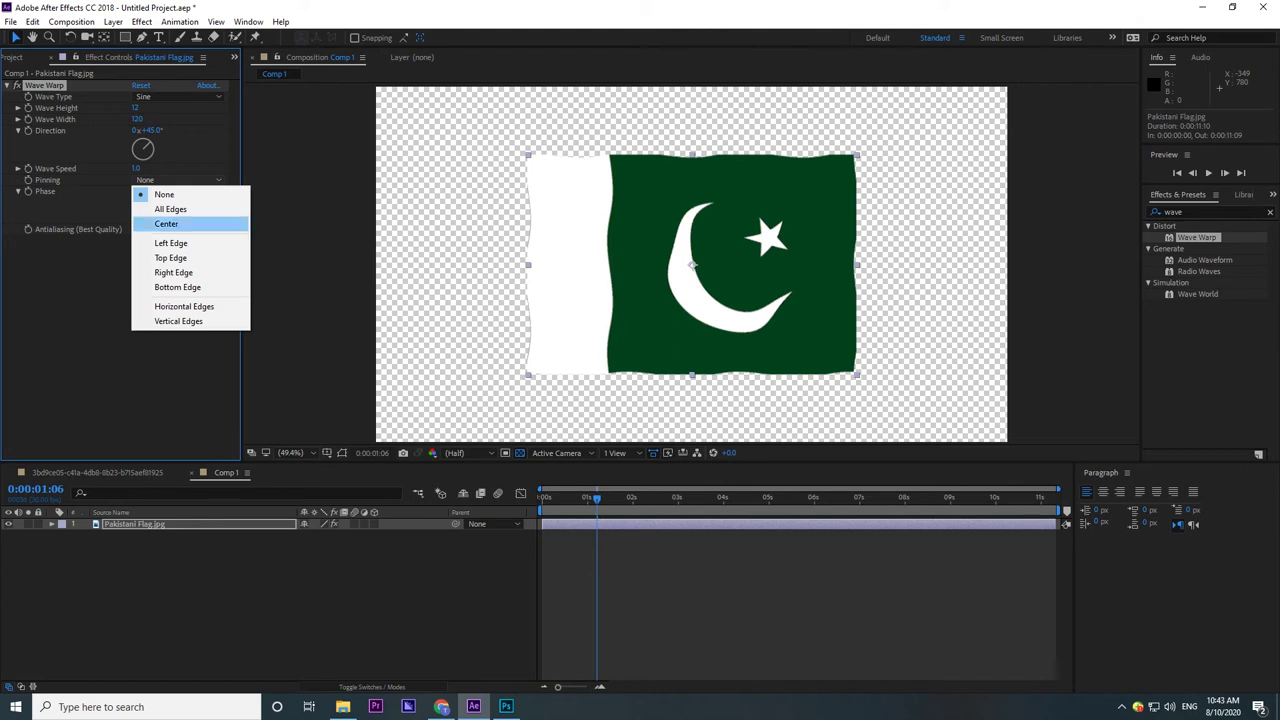
{"action": "key", "text": "Escape"}
{"action": "key", "text": "space"}
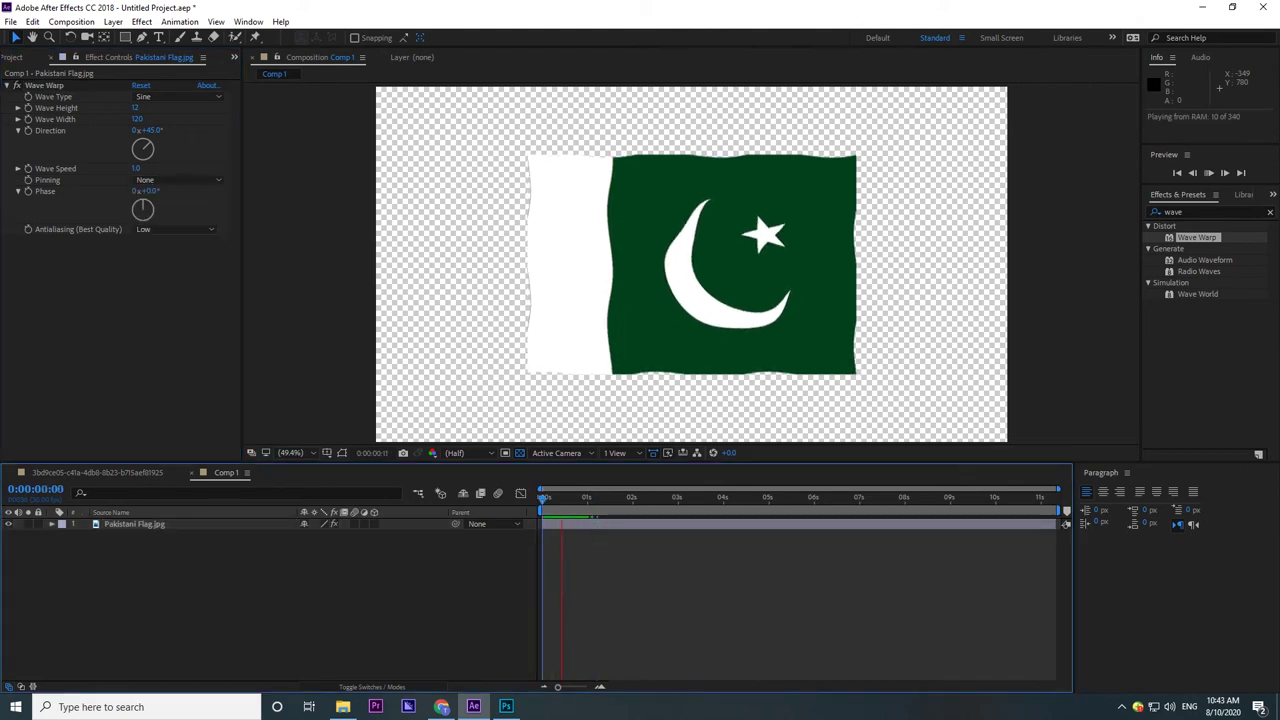
{"action": "key", "text": "space"}
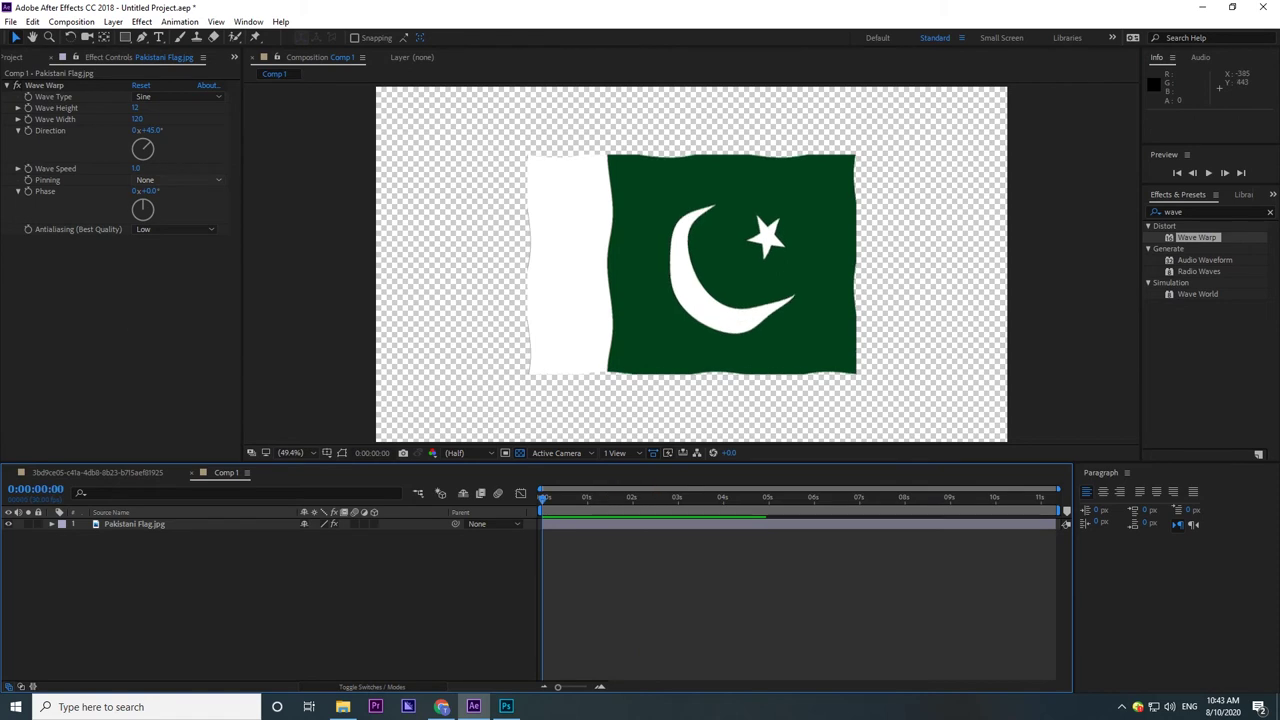
{"action": "left_click", "coordinate": [177, 180]}
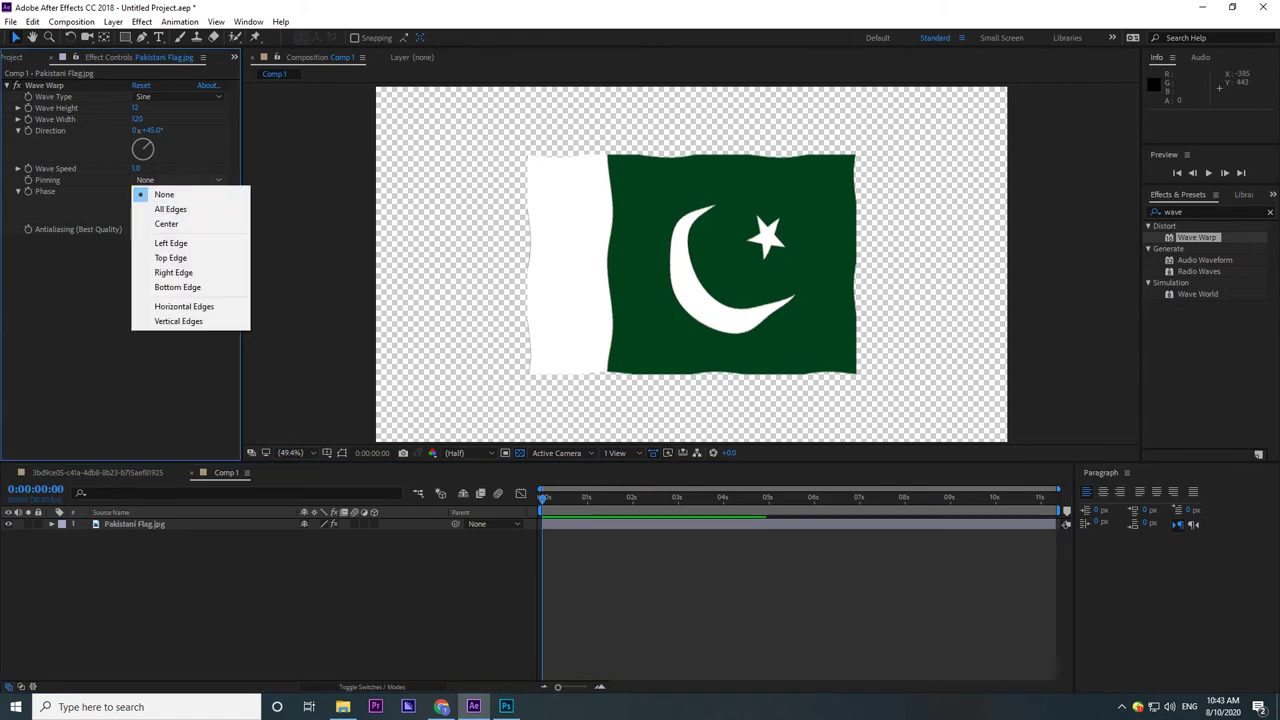
{"action": "left_click", "coordinate": [171, 243]}
{"action": "key", "text": "space"}
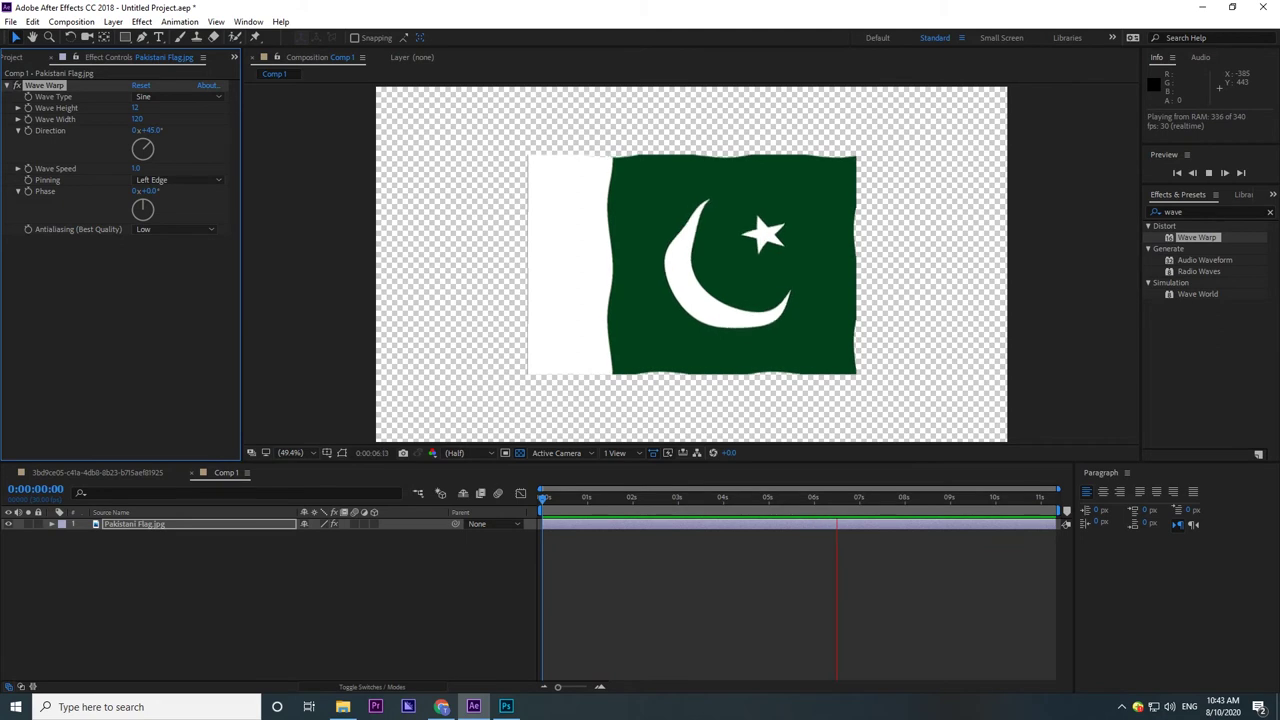
{"action": "key", "text": "space"}
{"action": "left_click_drag", "start_coordinate": [586, 497], "coordinate": [708, 497]}
{"action": "key", "text": "space"}
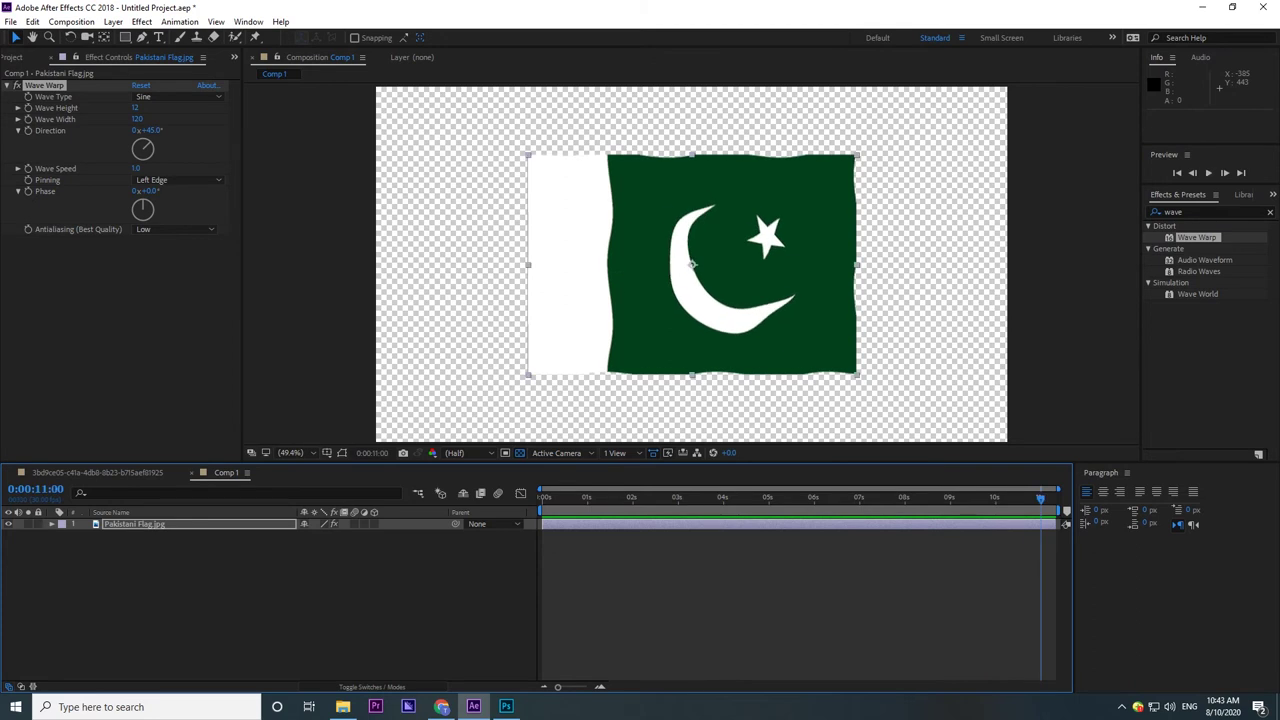
- Pre-compose the flag layer into 'Pakistani Flag.jpg Comp 1' and preview the nested animation
{"action": "right_click", "coordinate": [125, 524]}
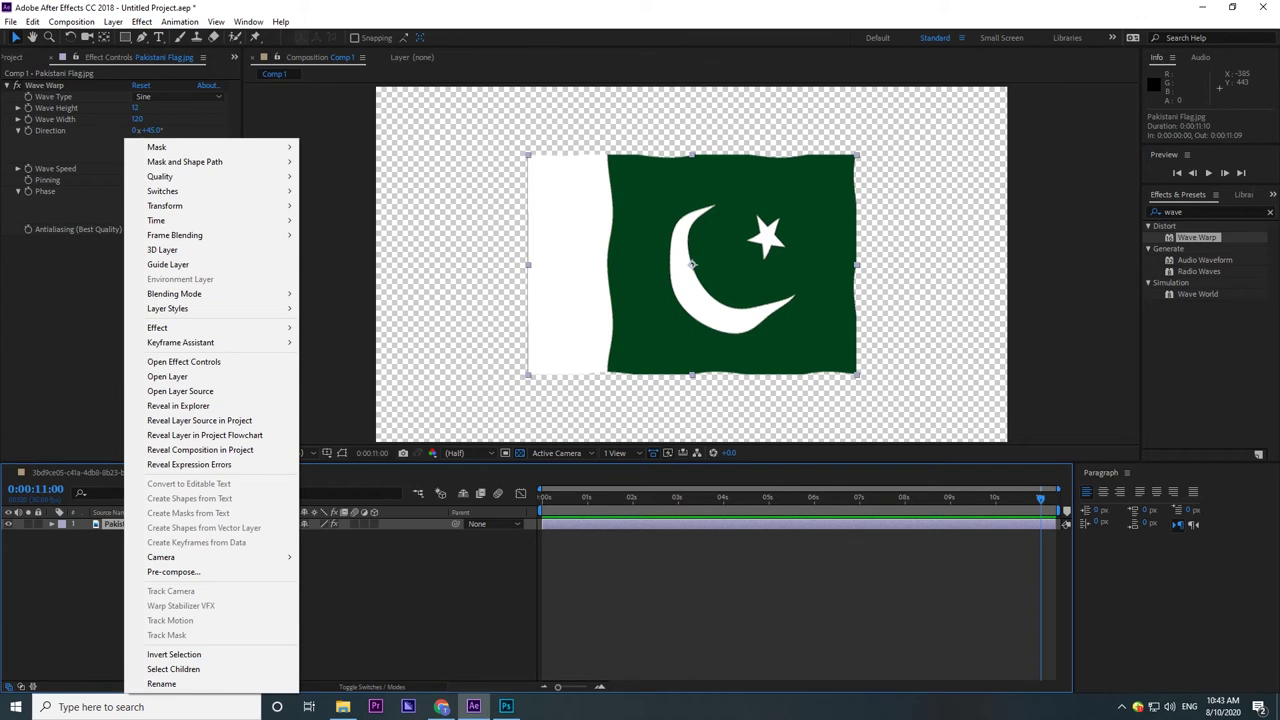
{"action": "left_click", "coordinate": [173, 571]}
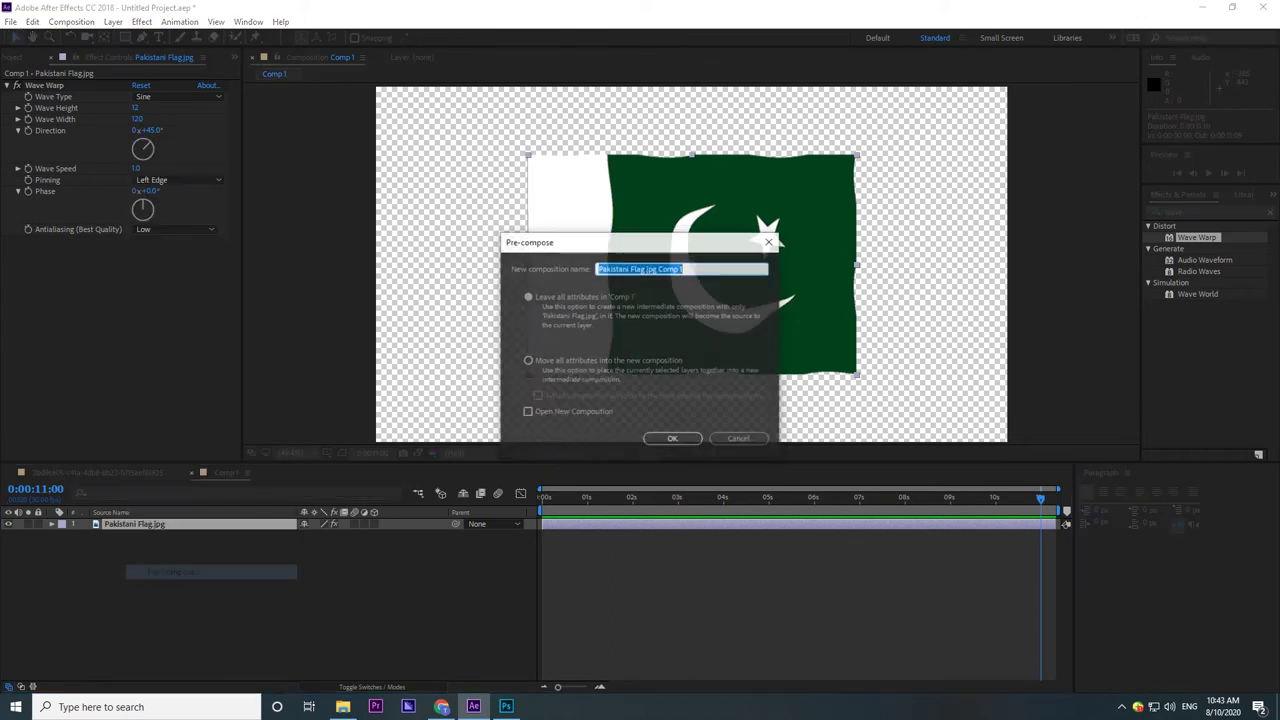
{"action": "left_click", "coordinate": [672, 439]}
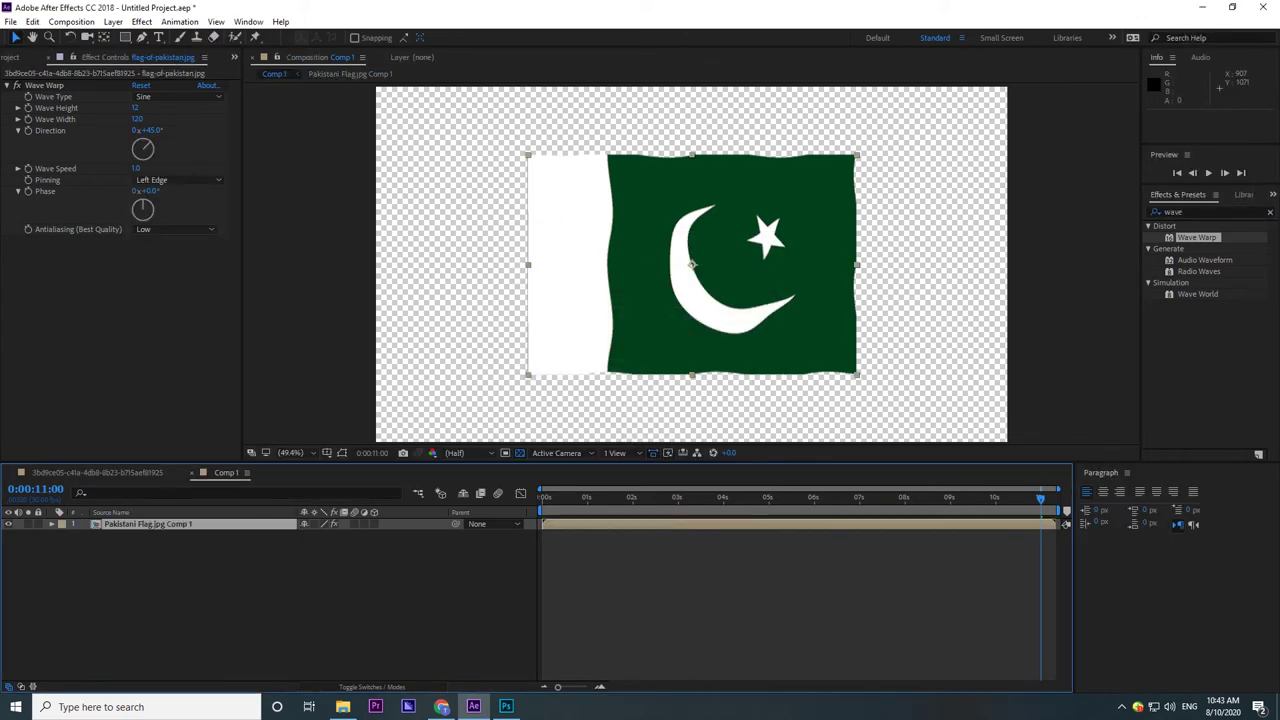
{"action": "key", "text": "space"}
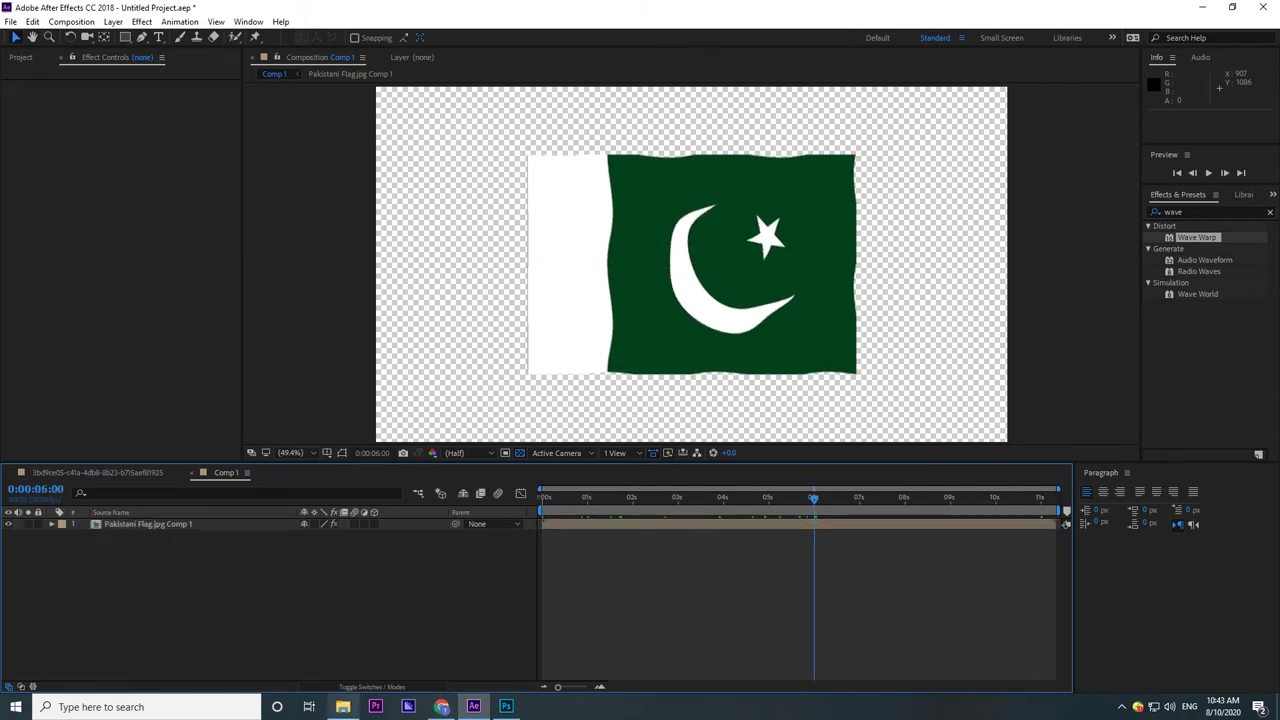
{"action": "left_click", "coordinate": [342, 707]}
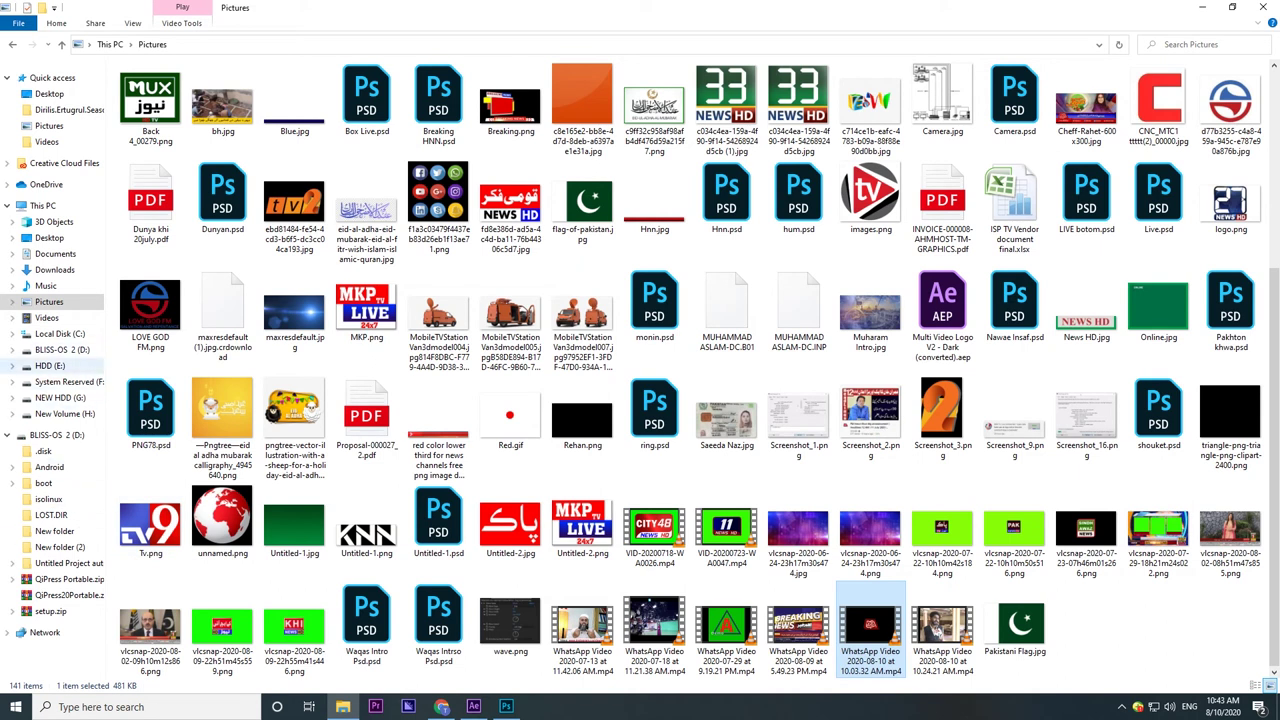
- Browse to the Logo,s folder on New Volume (H:) and drag out Comp 1.mp4
{"action": "left_click", "coordinate": [65, 413]}
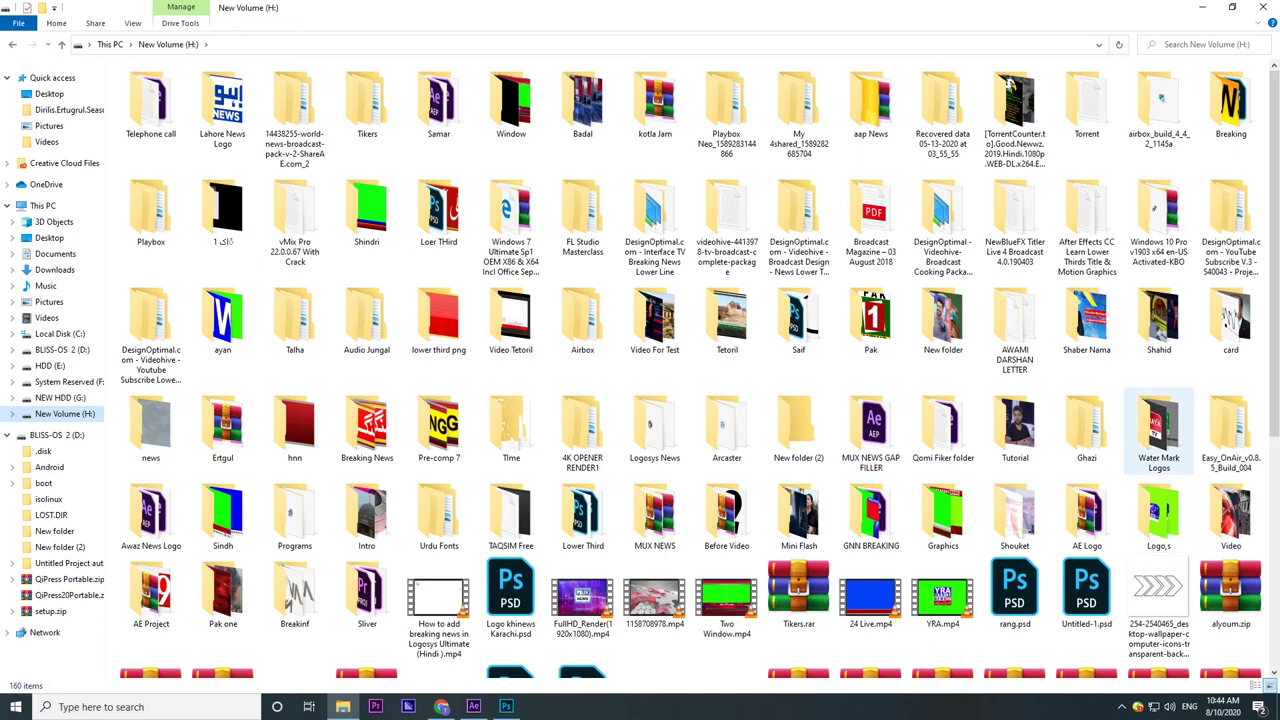
{"action": "double_click", "coordinate": [1158, 515]}
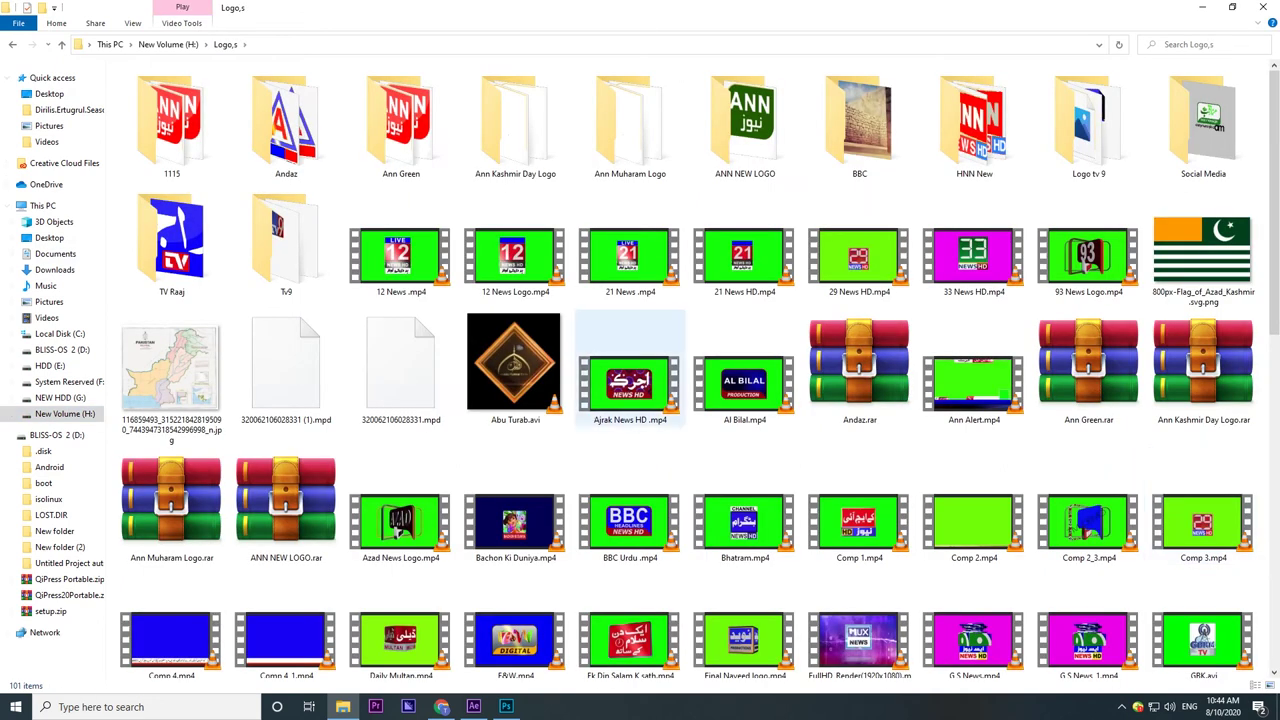
{"action": "scroll", "coordinate": [630, 495], "scroll_direction": "down", "scroll_amount": 5}
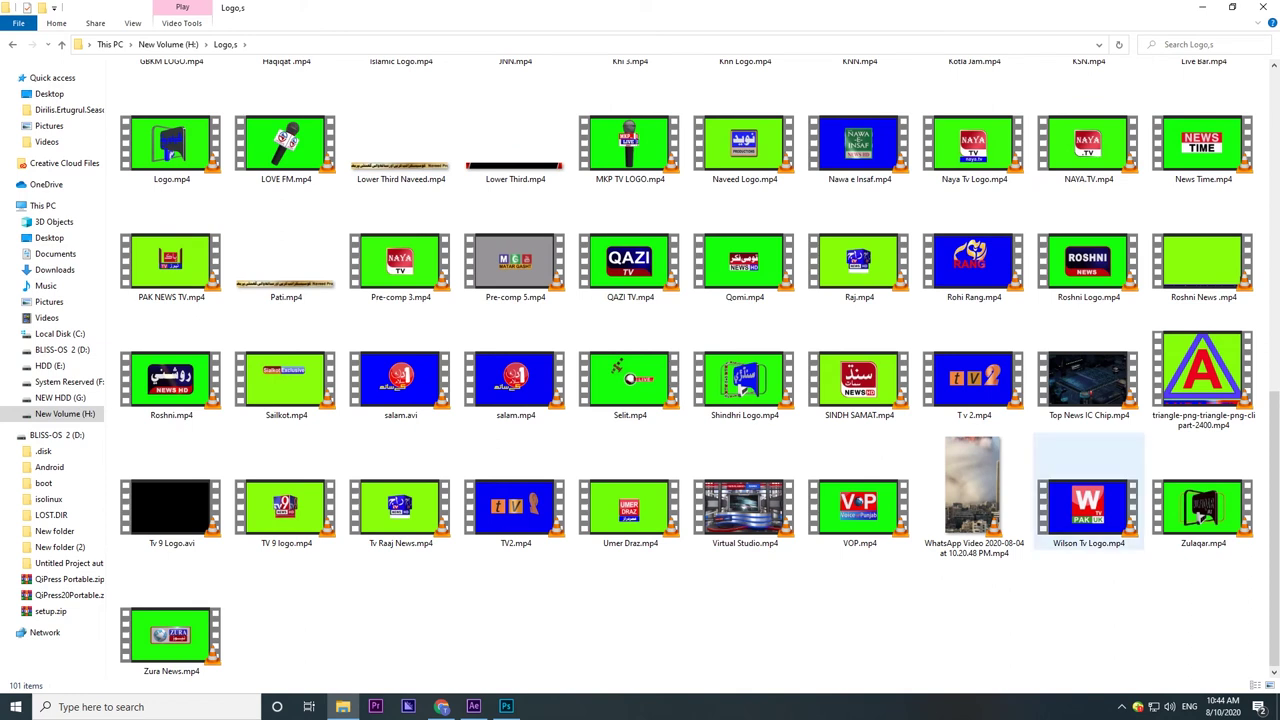
{"action": "scroll", "coordinate": [972, 390], "scroll_direction": "up", "scroll_amount": 3}
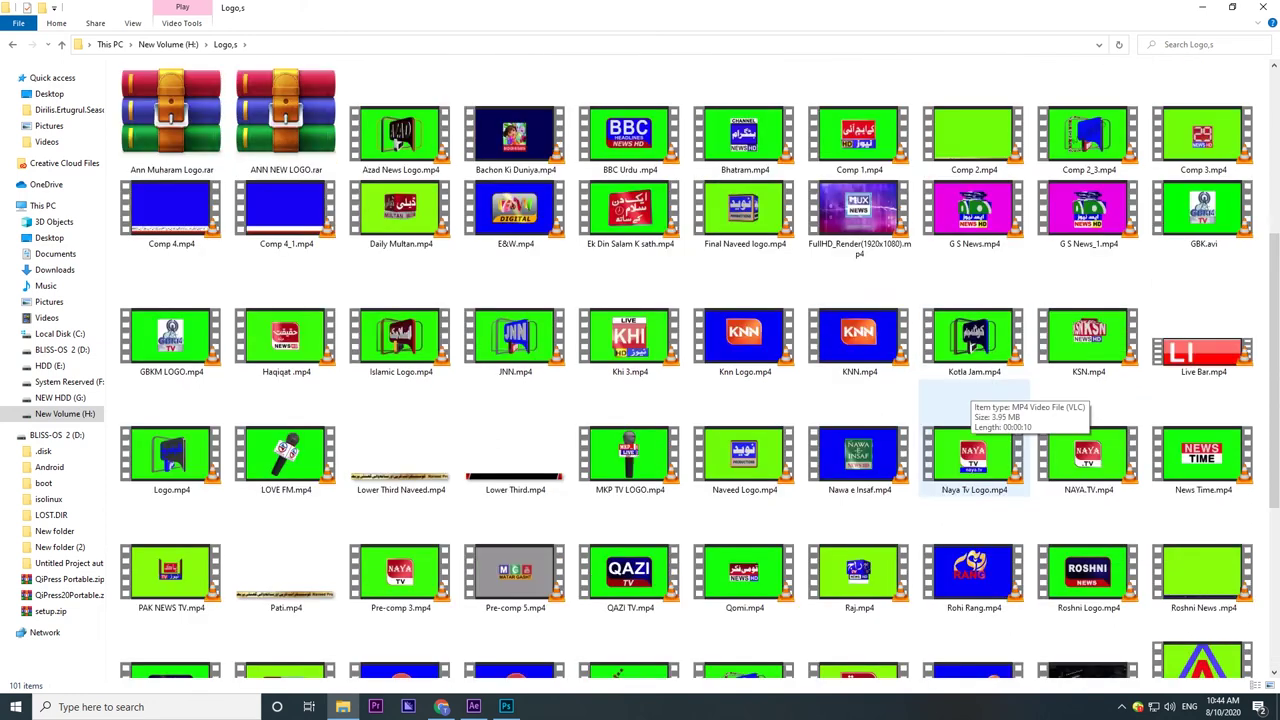
{"action": "scroll", "coordinate": [972, 395], "scroll_direction": "up", "scroll_amount": 4}
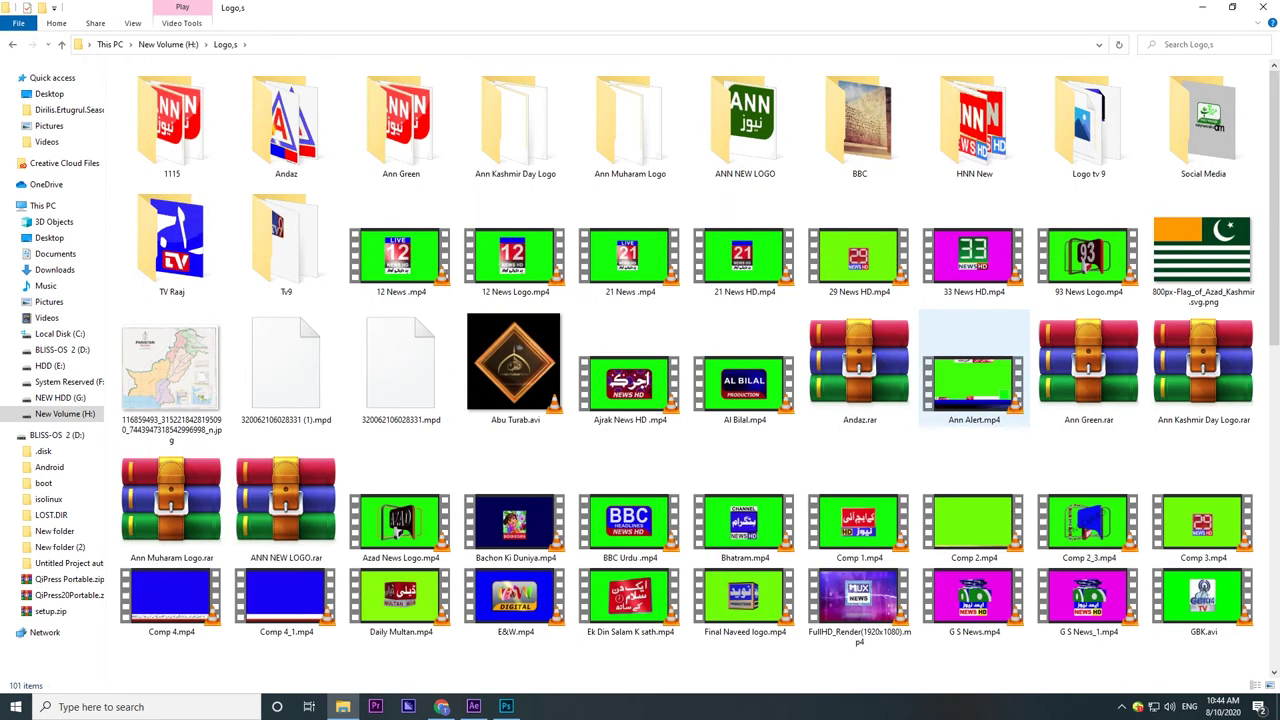
{"action": "left_click_drag", "start_coordinate": [860, 515], "coordinate": [478, 664]}
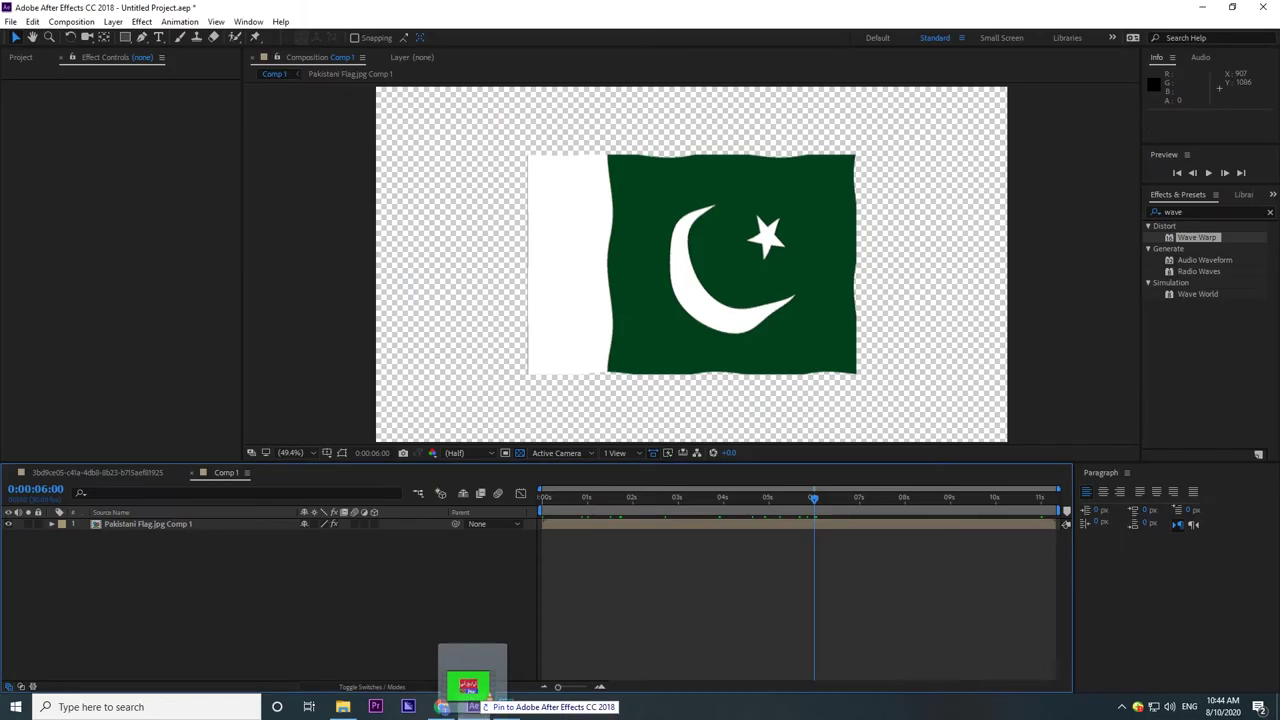
- Add Comp 1.mp4 to the composition above the flag and select its layer
{"action": "mouse_move", "coordinate": [478, 664]}
{"action": "left_mouse_down"}
{"action": "mouse_move", "coordinate": [168, 545]}
{"action": "mouse_move", "coordinate": [640, 345]}
{"action": "left_mouse_up"}
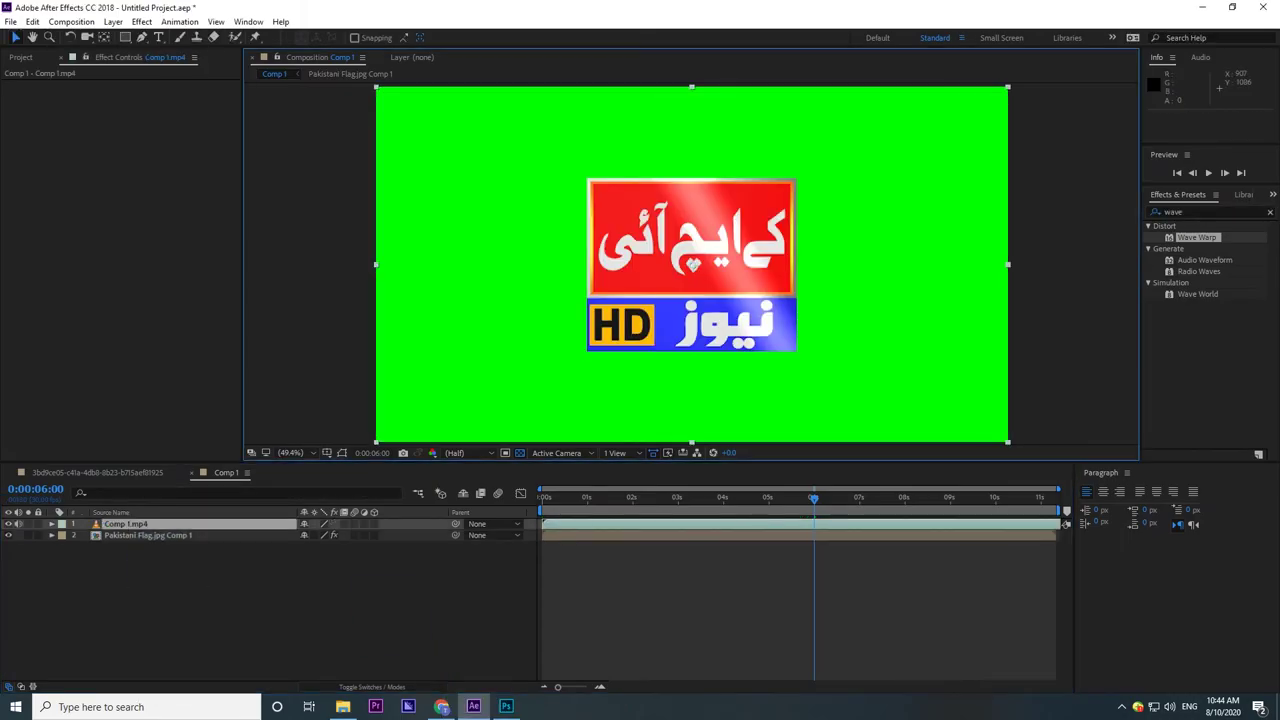
{"action": "left_click", "coordinate": [270, 610]}
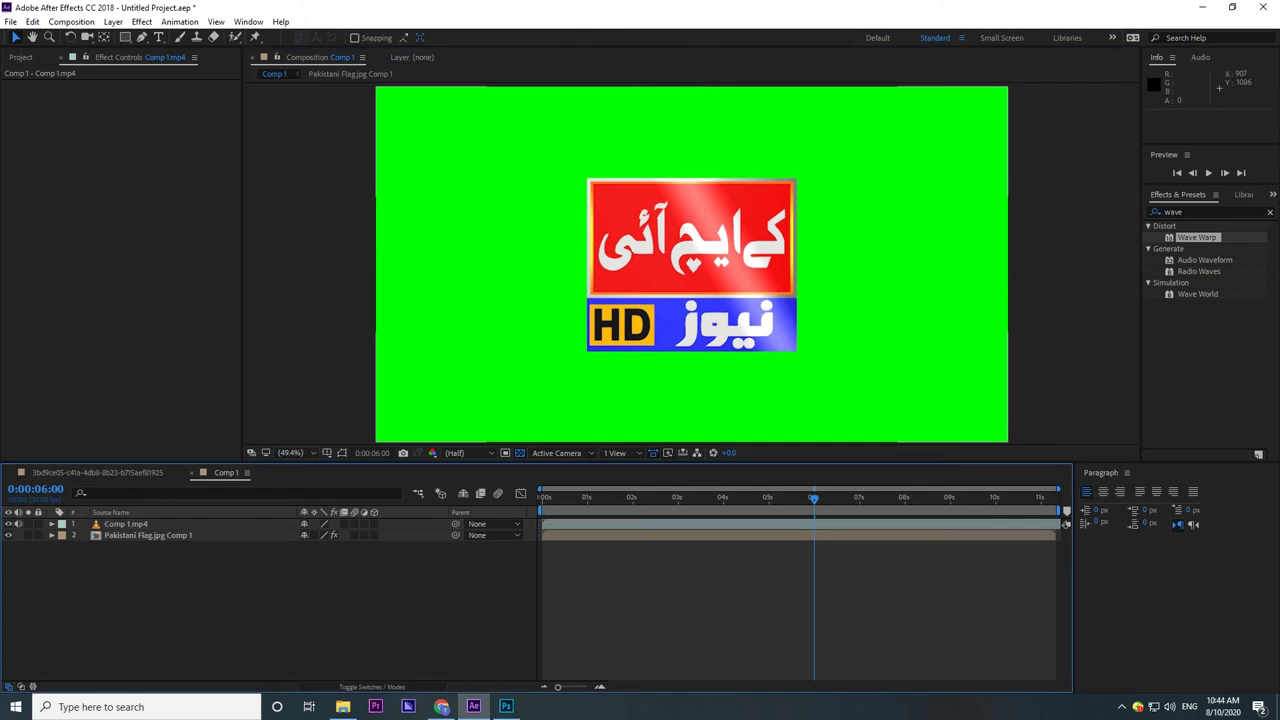
{"action": "left_click", "coordinate": [125, 524]}
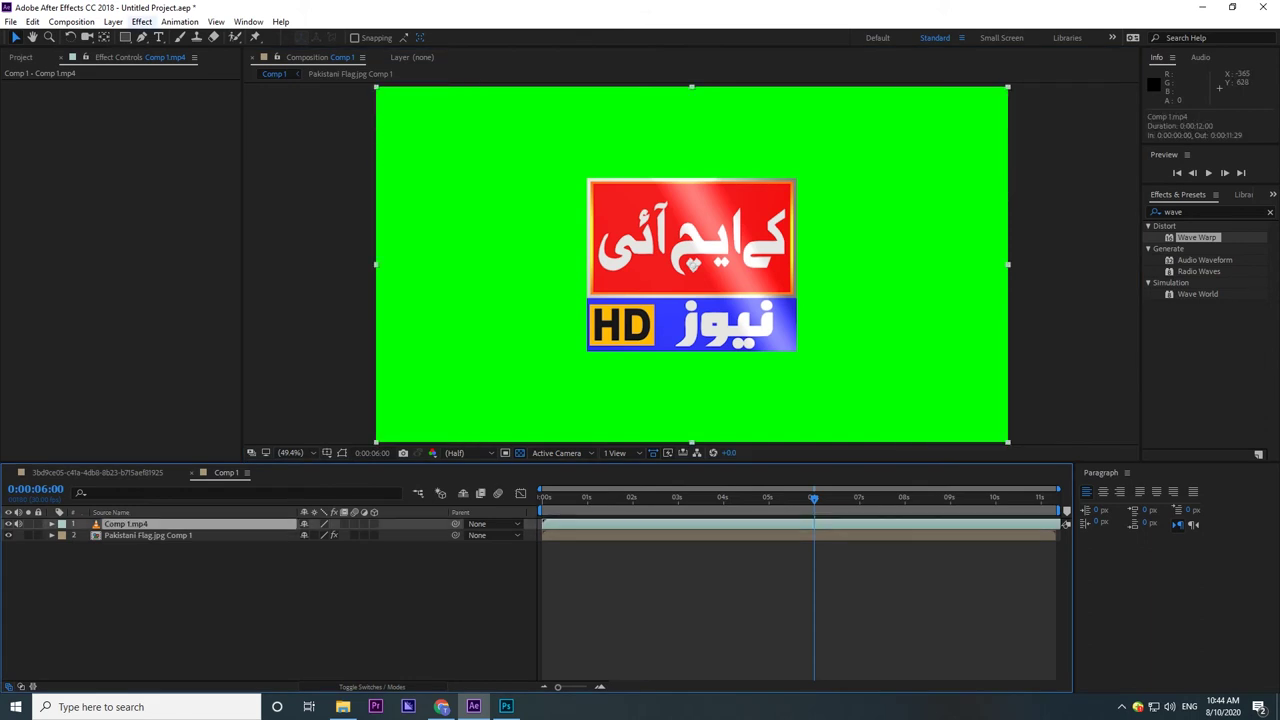
- Apply Keylight (1.2) to the logo video and sample its green background as Screen Colour
{"action": "left_click", "coordinate": [141, 21]}
{"action": "mouse_move", "coordinate": [200, 232]}
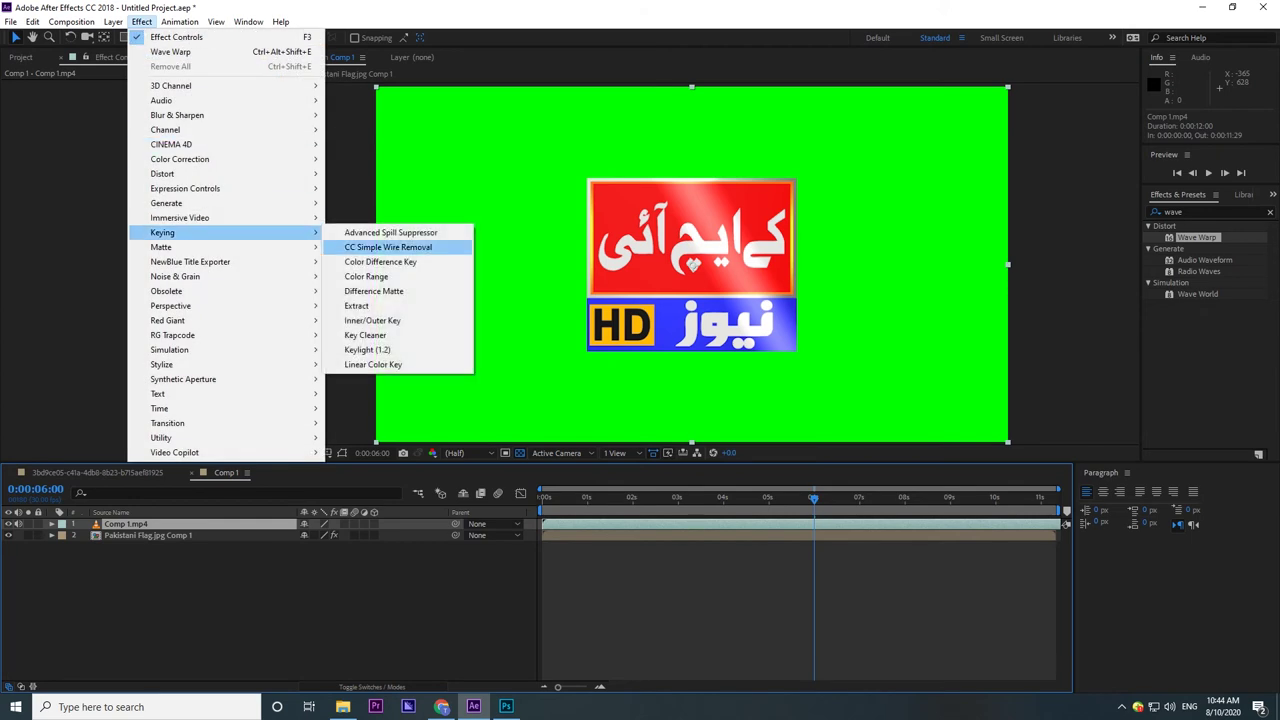
{"action": "left_click", "coordinate": [367, 349]}
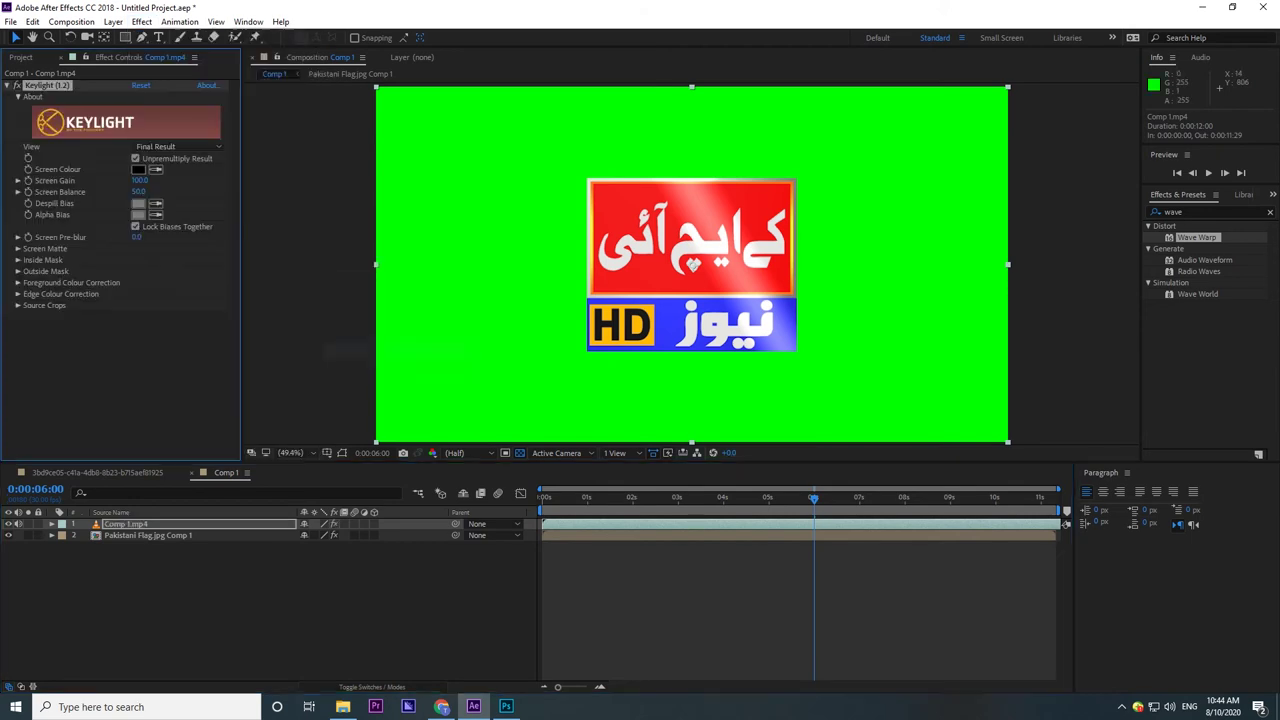
{"action": "left_click", "coordinate": [155, 169]}
{"action": "left_click", "coordinate": [430, 300]}
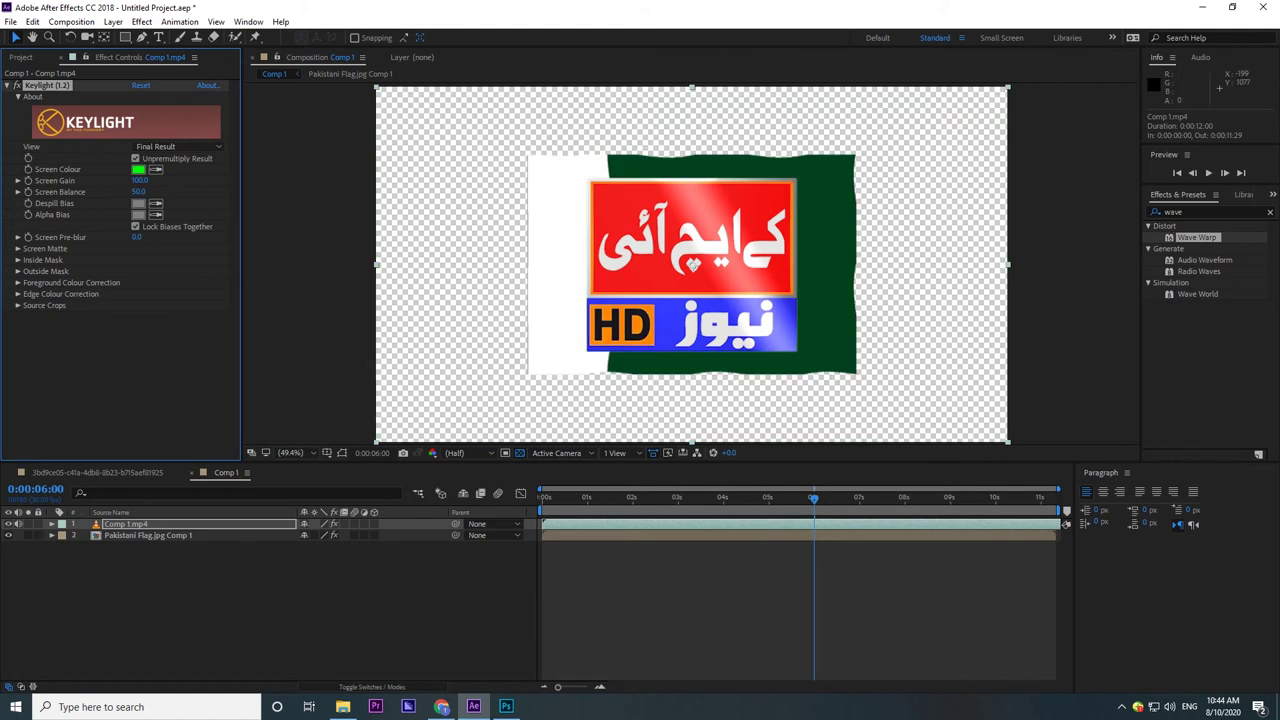
- Preview the logo animation from the start, then send the logo layer backward
{"action": "key", "text": "Home"}
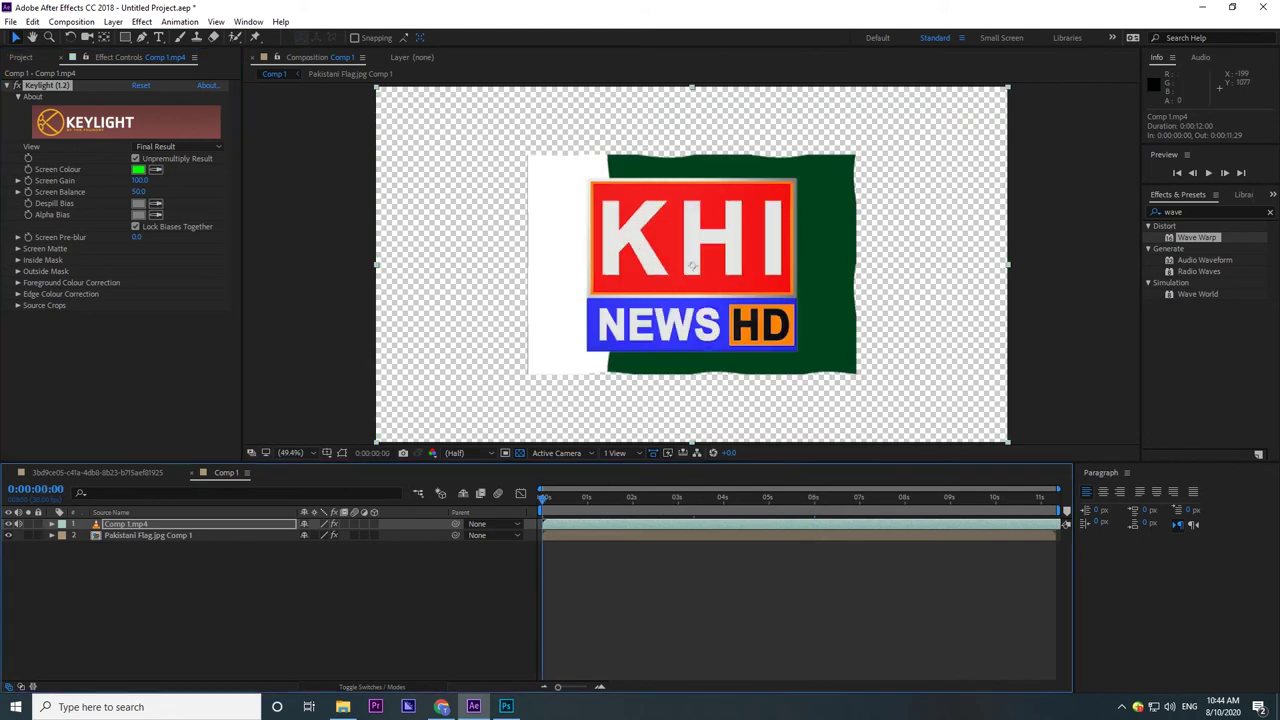
{"action": "key", "text": "space"}
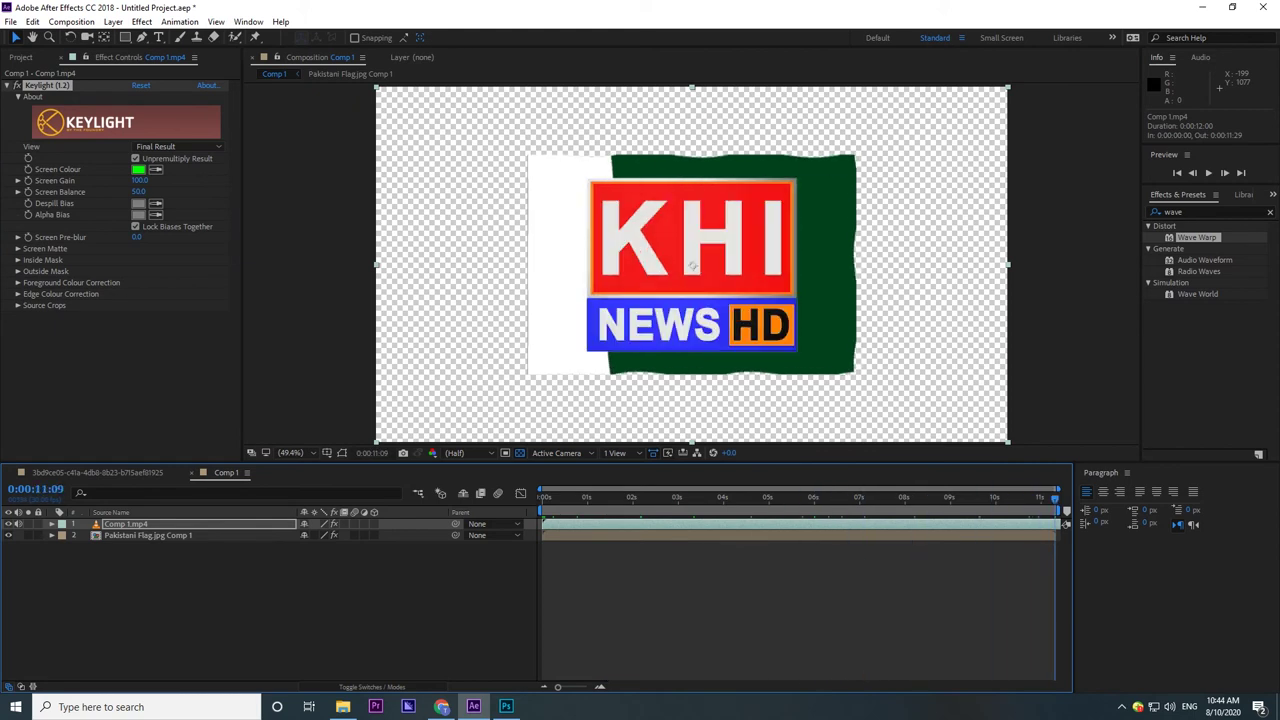
{"action": "key", "text": "ctrl+bracketleft"}
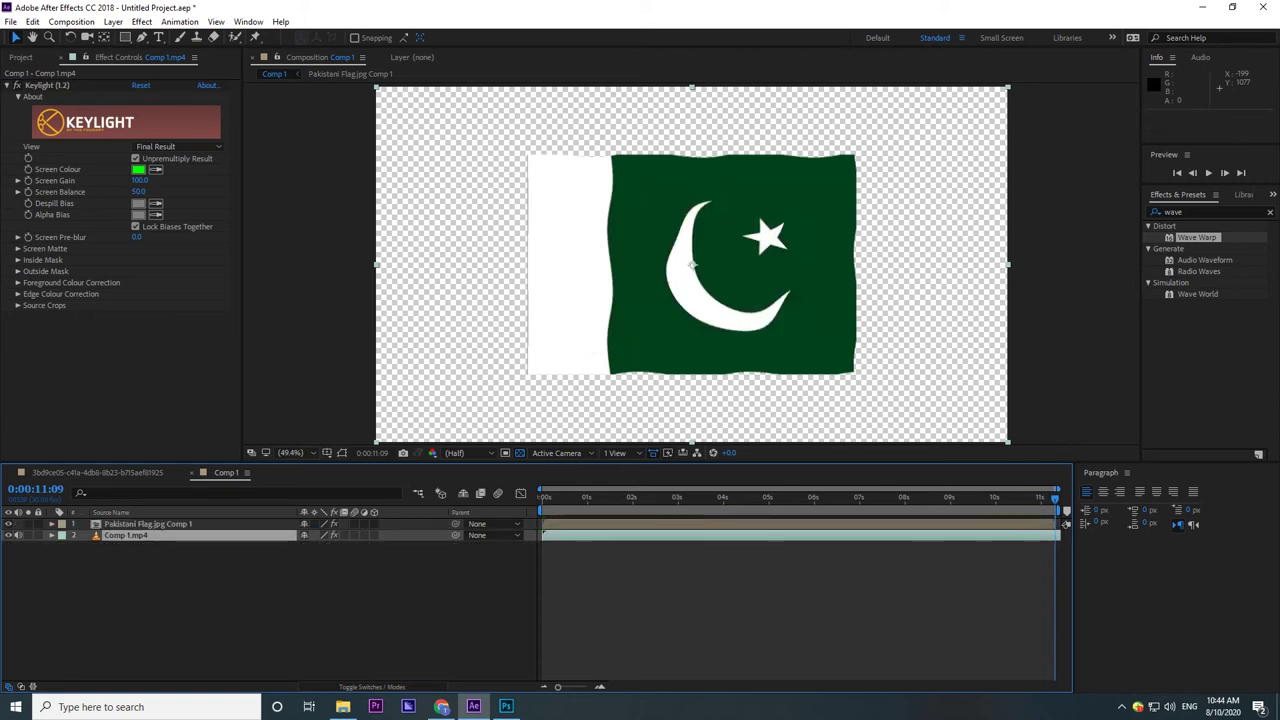
- Keep the logo video below the flag layer and scale the flag to about three-quarters size
{"action": "left_click_drag", "start_coordinate": [125, 535], "coordinate": [112, 523]}
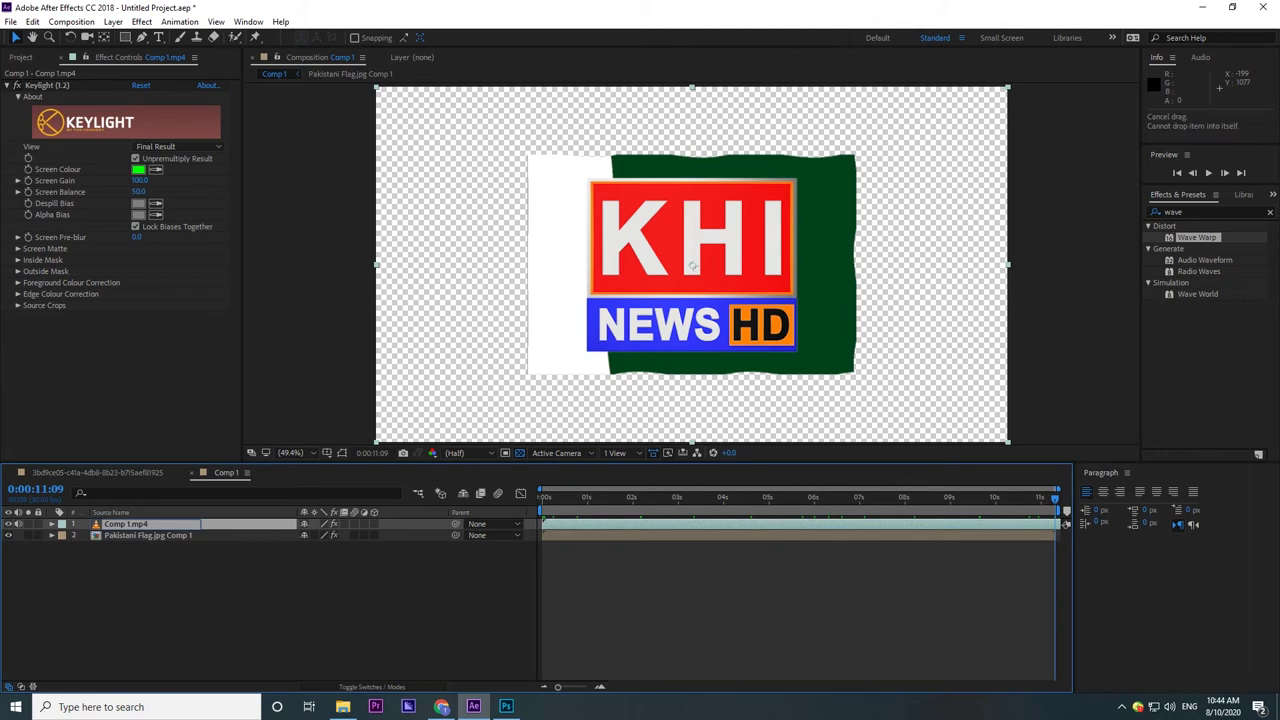
{"action": "key", "text": "ctrl+bracketleft"}
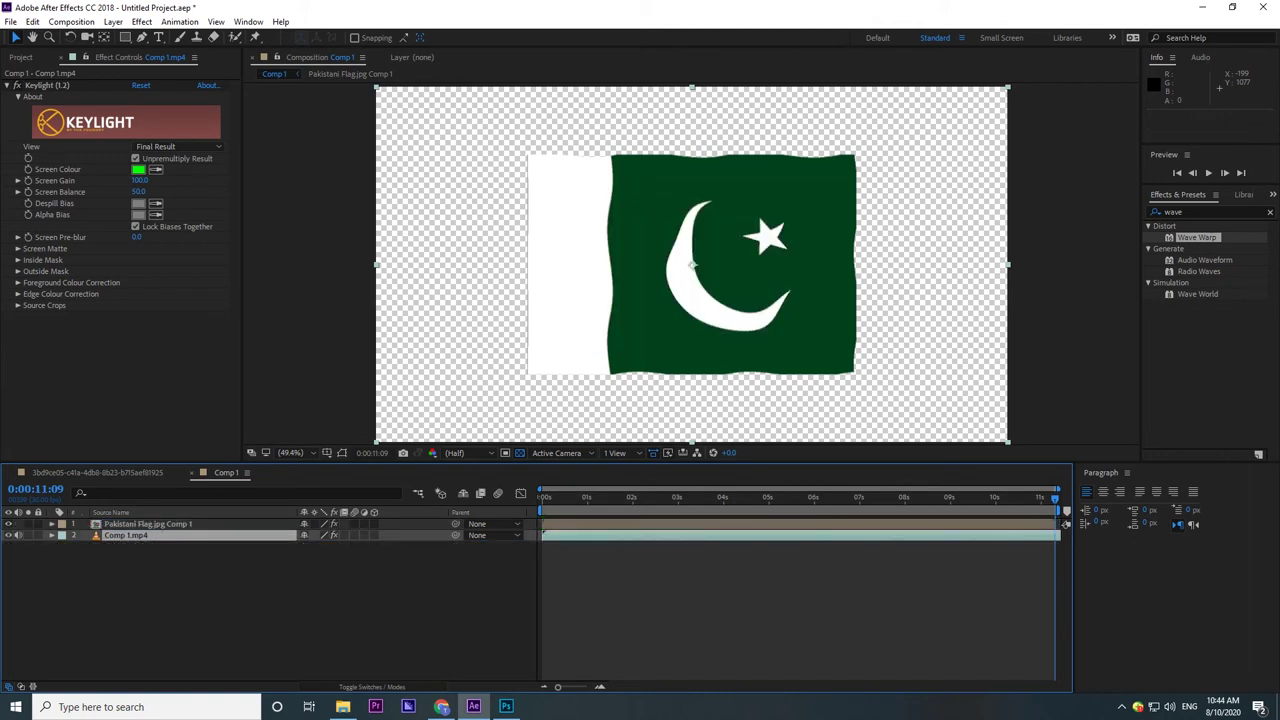
{"action": "left_click", "coordinate": [147, 524]}
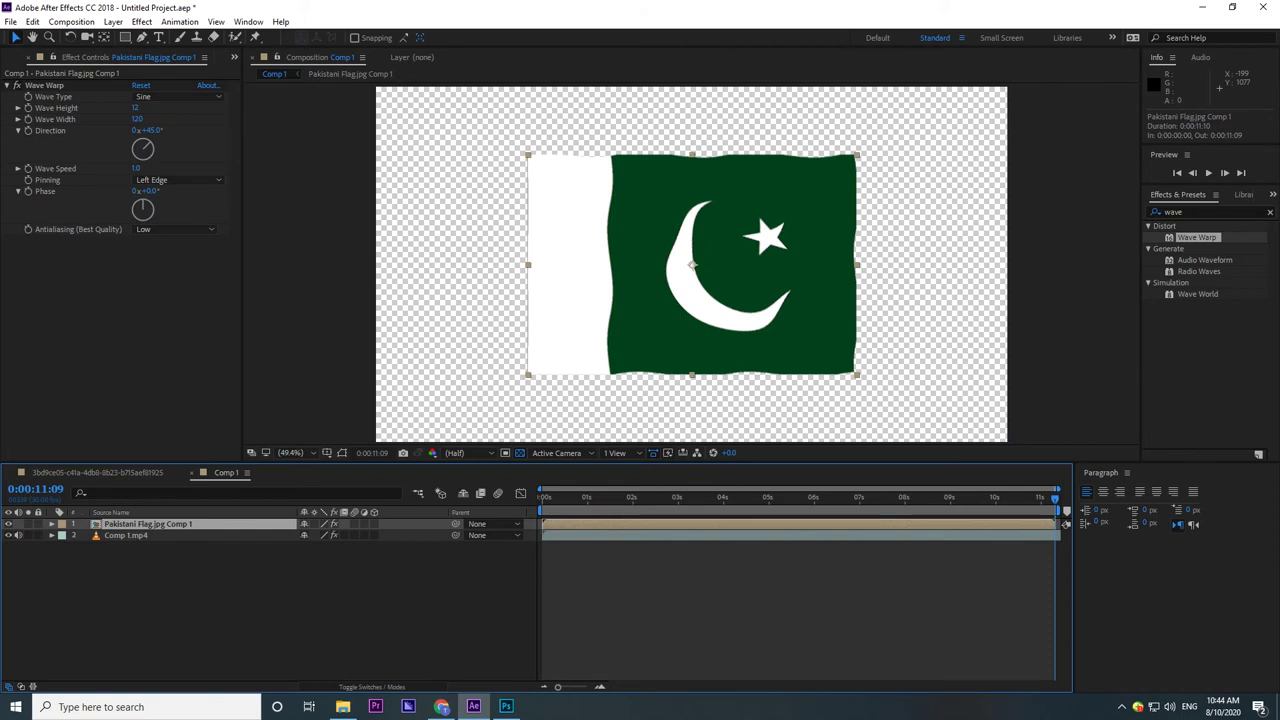
{"action": "left_click", "coordinate": [52, 524]}
{"action": "left_click", "coordinate": [63, 547]}
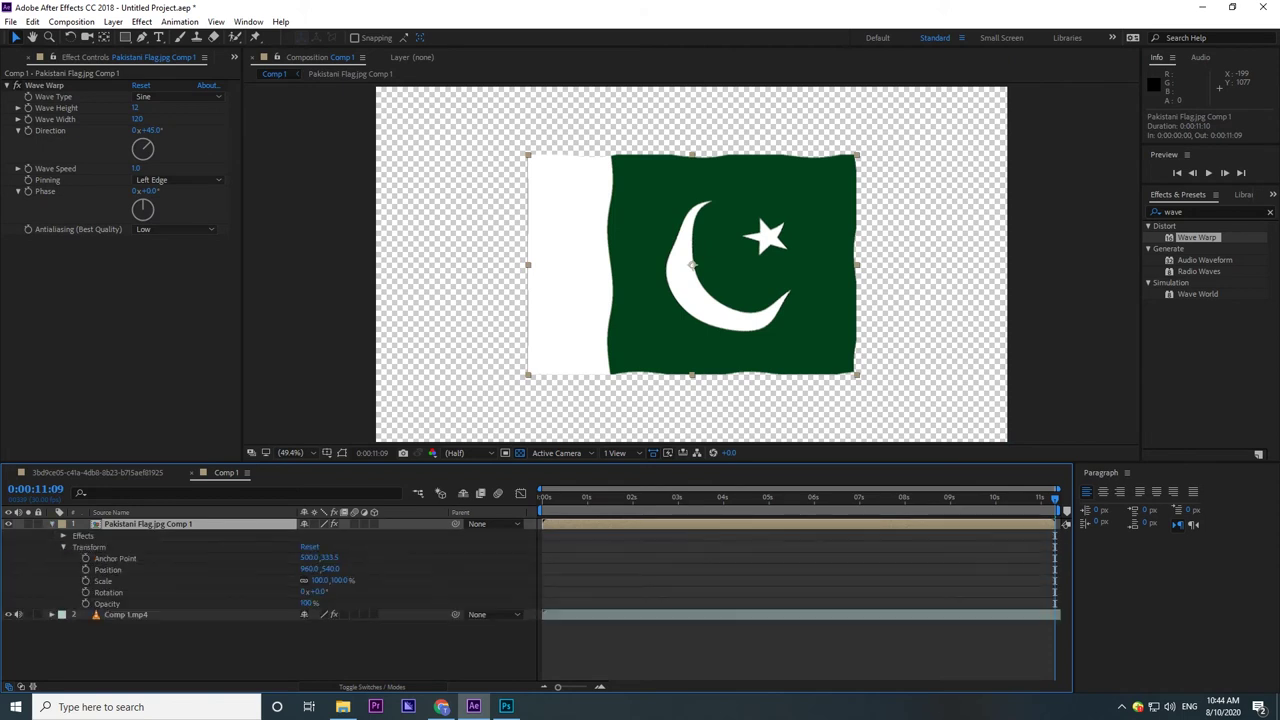
{"action": "mouse_move", "coordinate": [318, 580]}
{"action": "left_mouse_down"}
{"action": "mouse_move", "coordinate": [290, 580]}
{"action": "mouse_move", "coordinate": [335, 580]}
{"action": "left_mouse_up"}
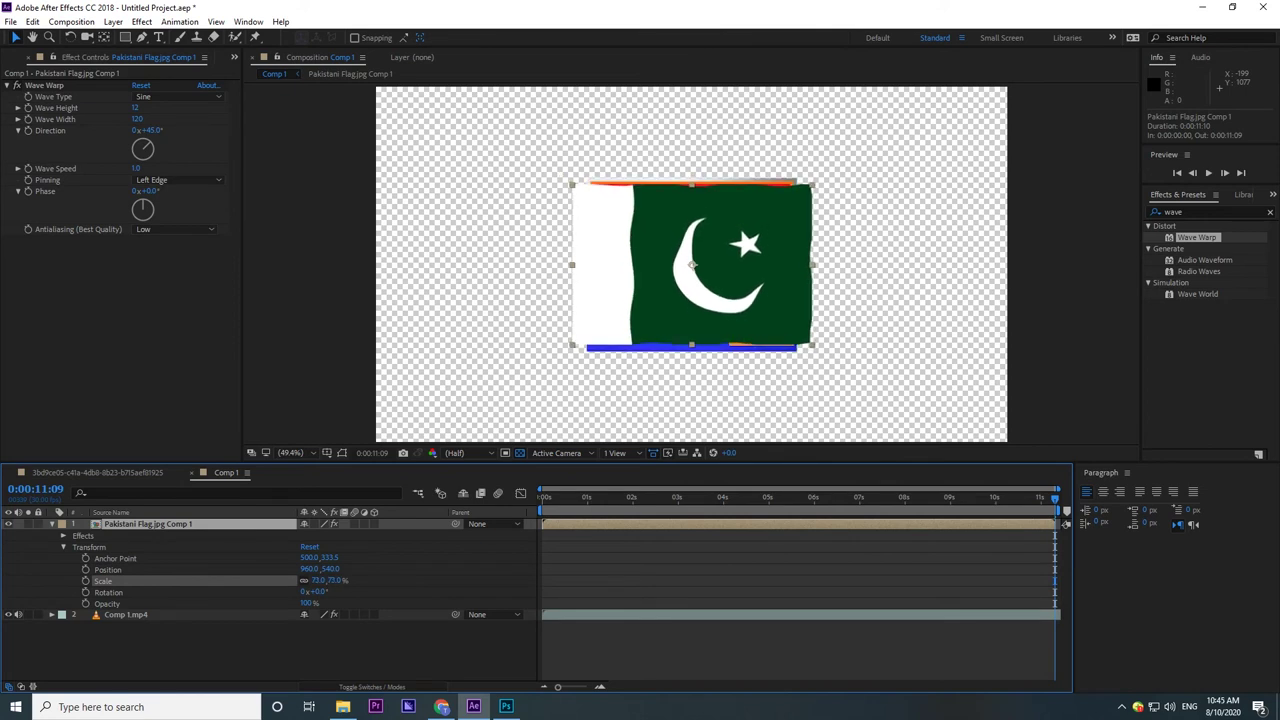
- Duplicate the flag and logo layers and move the duplicate flag below the first logo video
{"action": "key", "text": "Return"}
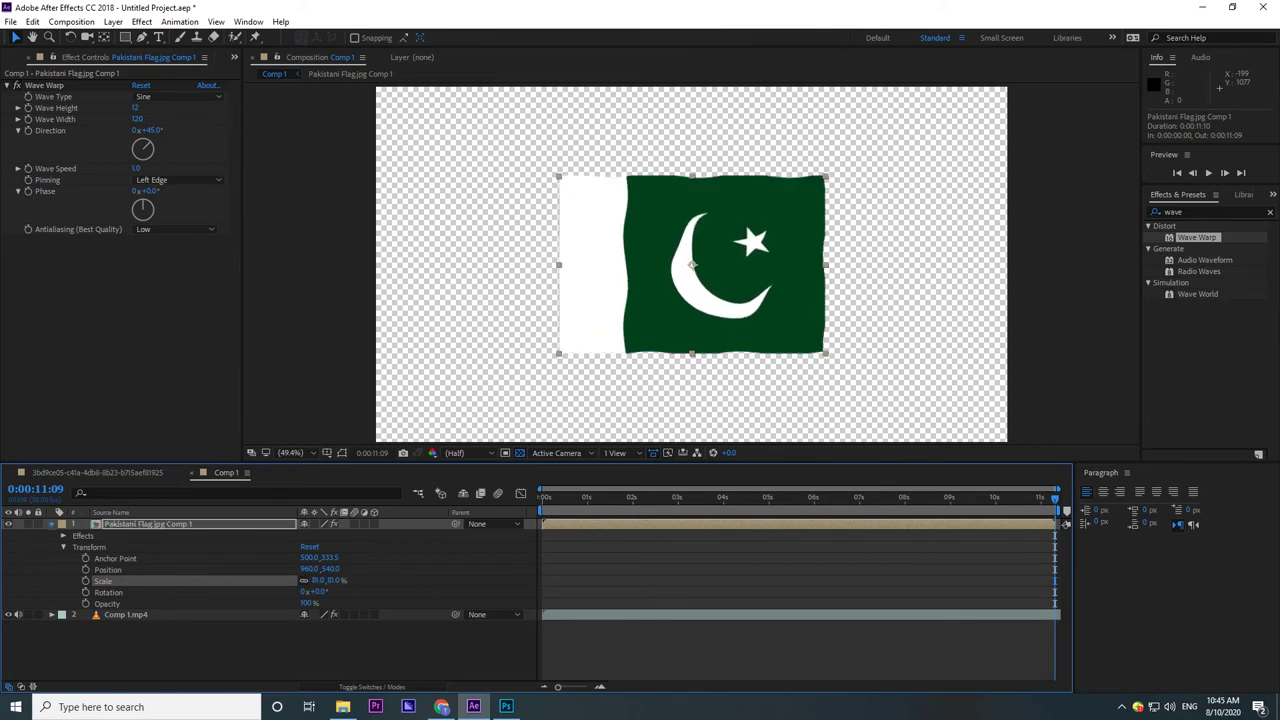
{"action": "key", "text": "Return"}
{"action": "key", "text": "ctrl+a"}
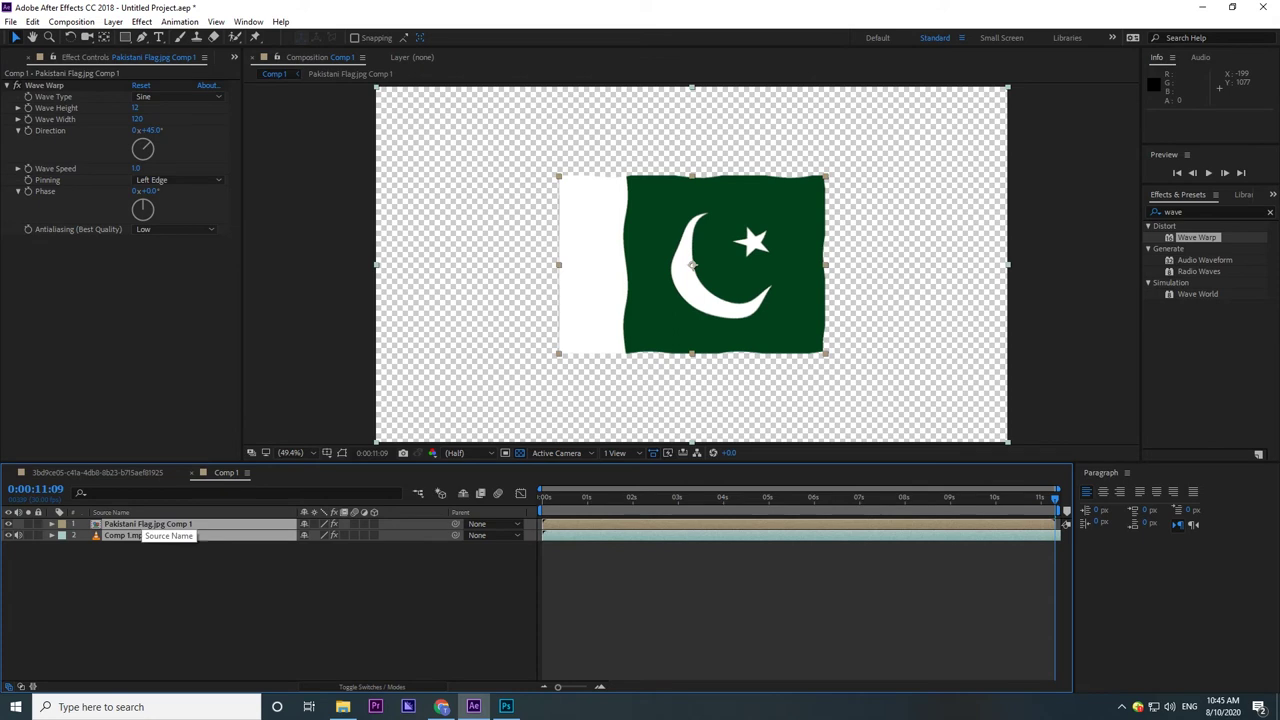
{"action": "key", "text": "ctrl+d"}
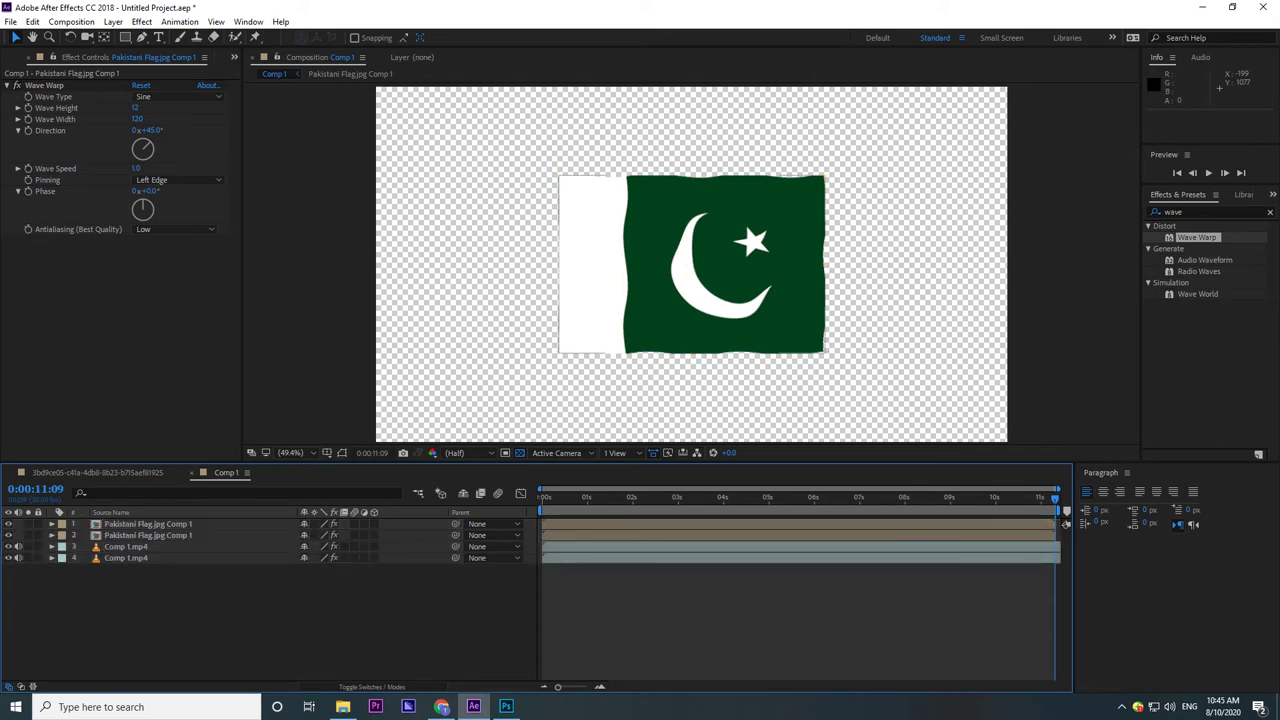
{"action": "left_click_drag", "start_coordinate": [148, 535], "coordinate": [148, 552]}
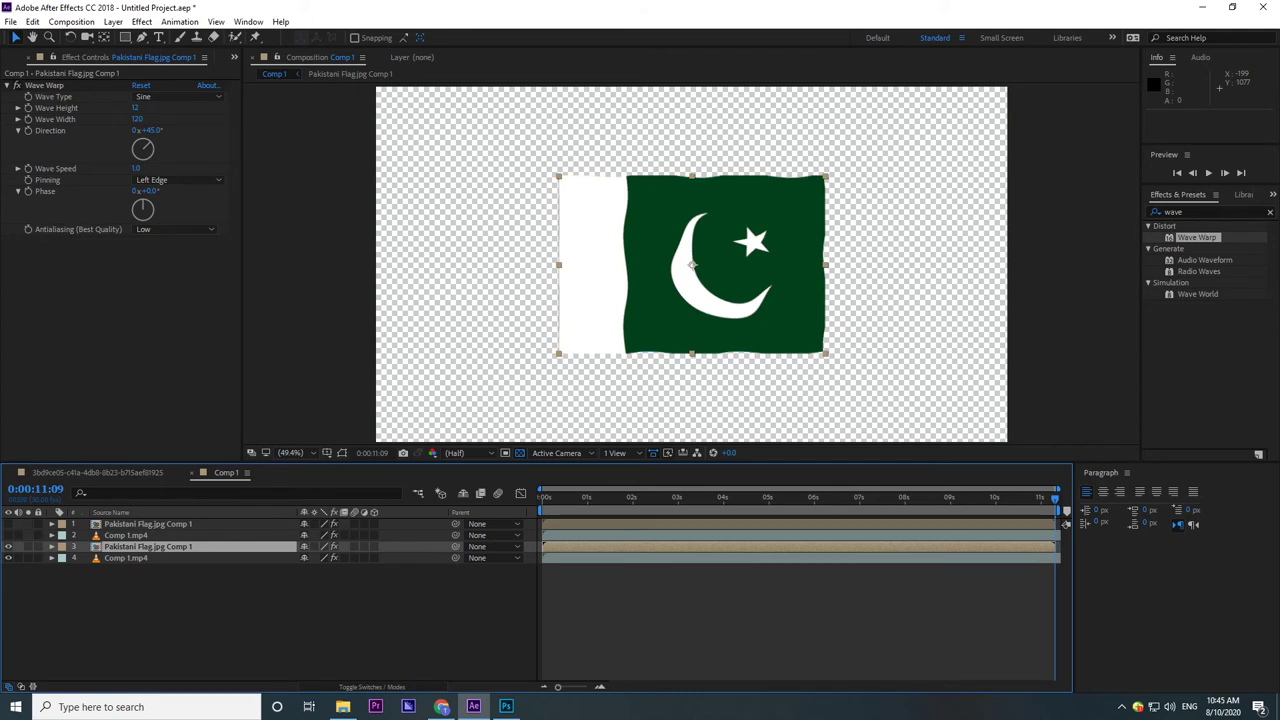
- Rearrange the four layers, select the lower Pakistani Flag layer and show the Modes columns
{"action": "left_click", "coordinate": [148, 524]}
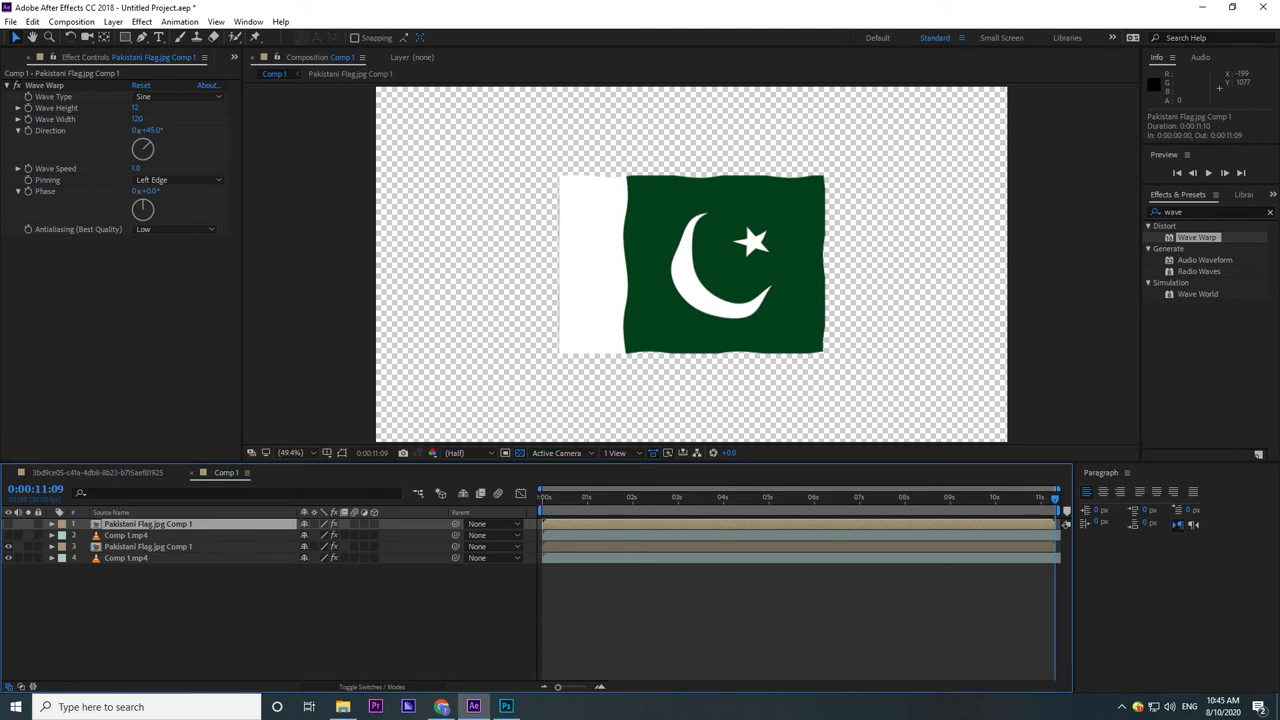
{"action": "left_click", "coordinate": [125, 535]}
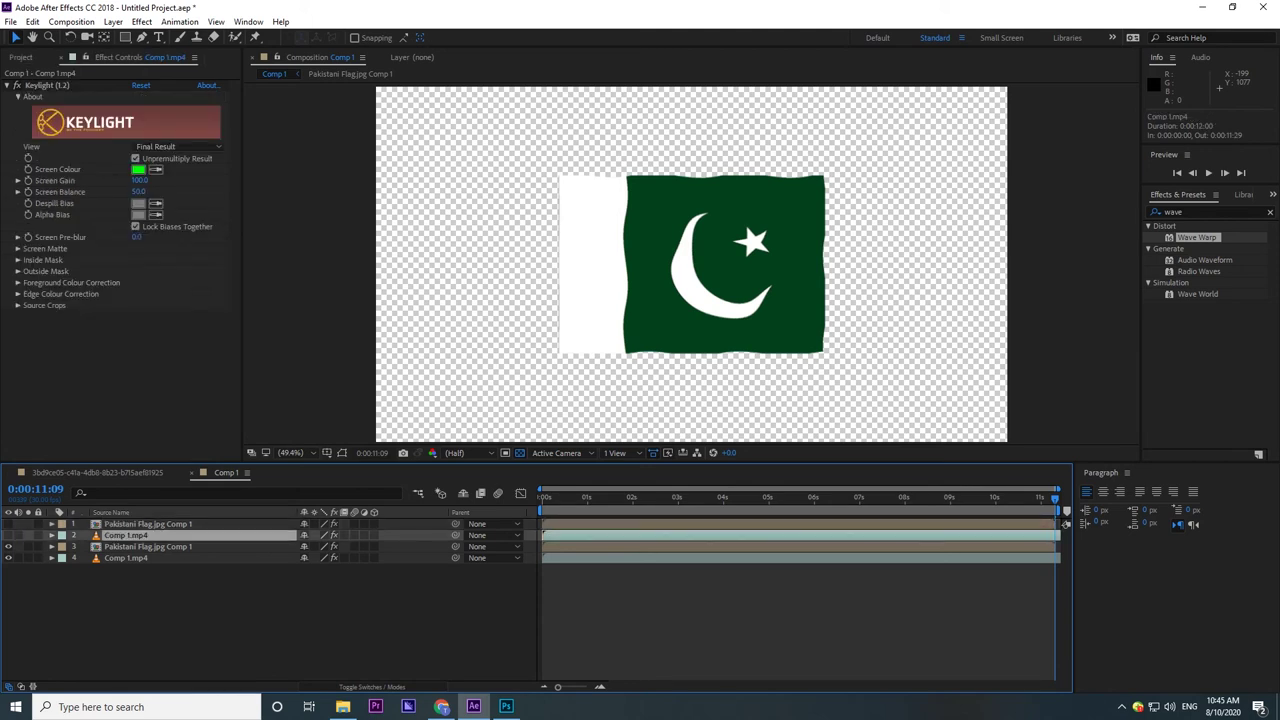
{"action": "left_click", "coordinate": [142, 558]}
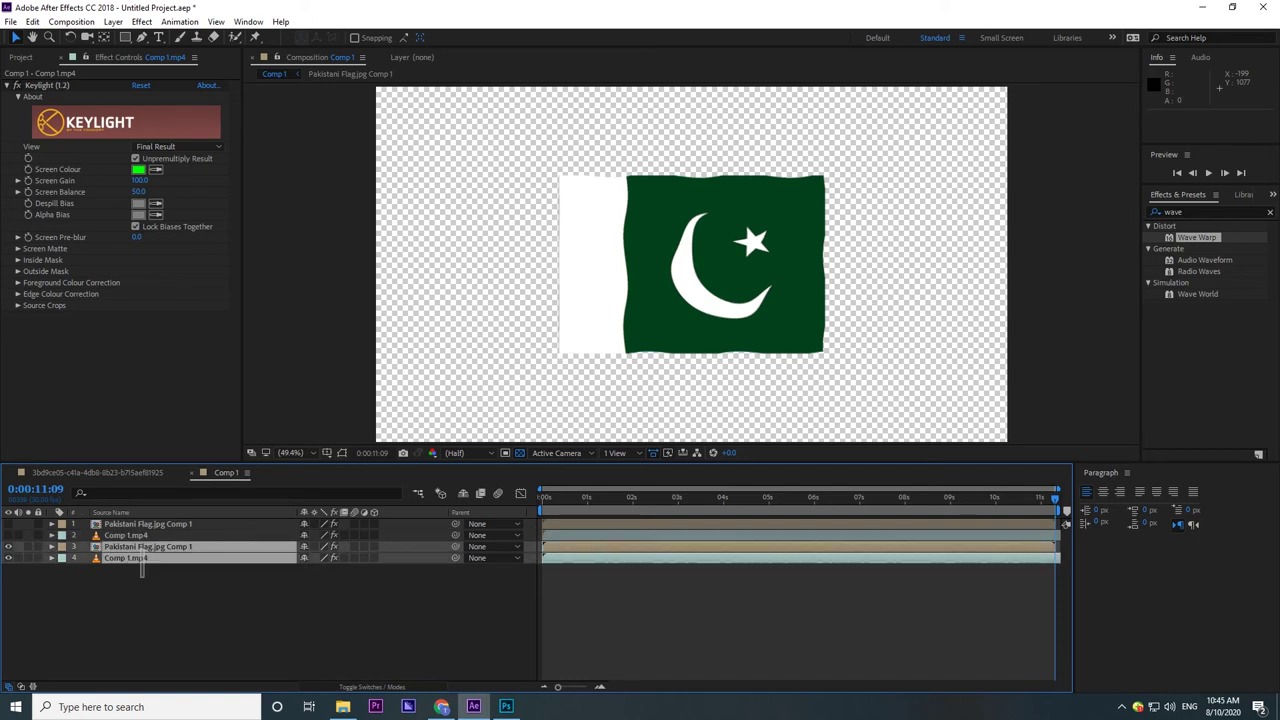
{"action": "key", "text": "F2"}
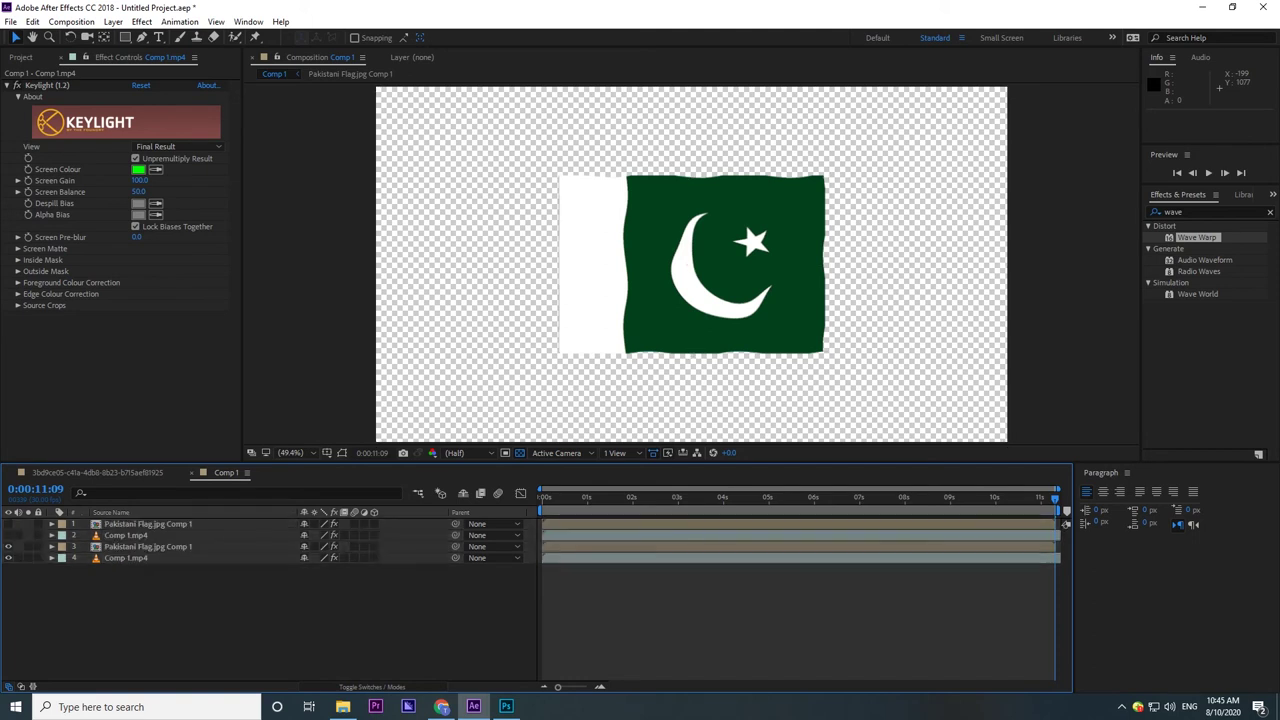
{"action": "left_click_drag", "start_coordinate": [130, 575], "coordinate": [130, 520]}
{"action": "key", "text": "F2"}
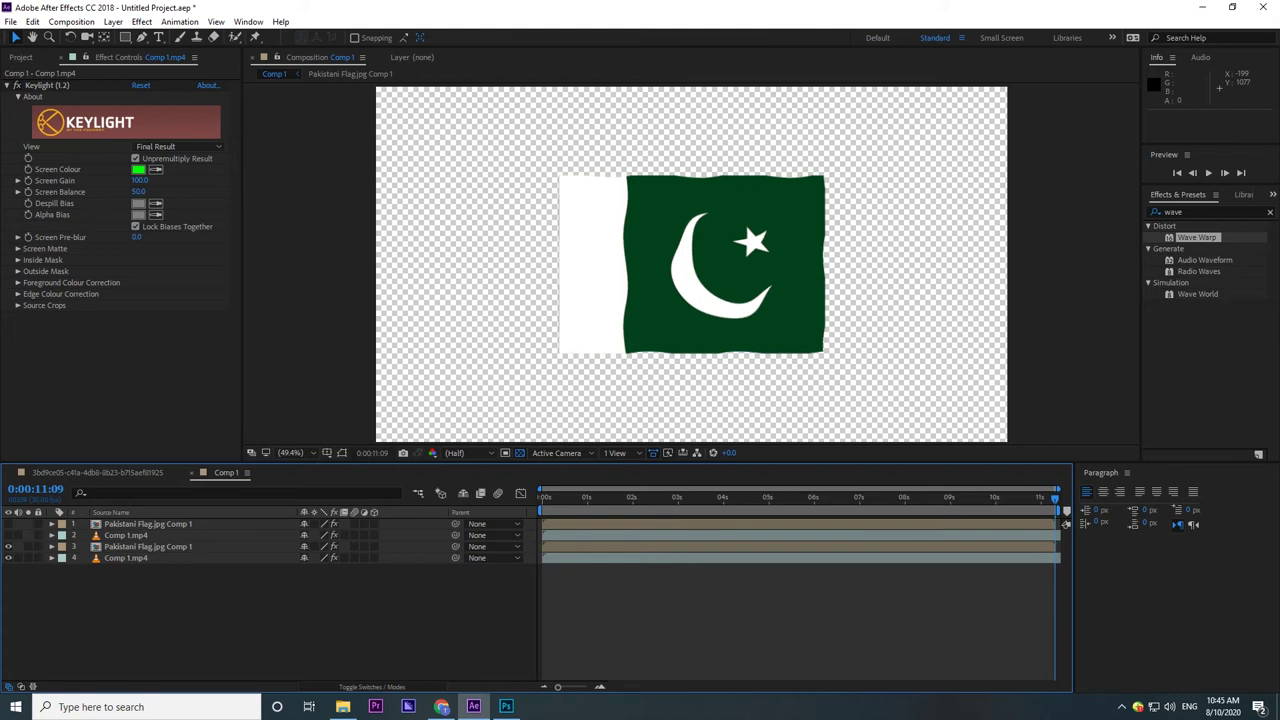
{"action": "left_click", "coordinate": [1066, 523]}
{"action": "key", "text": "ctrl+Down"}
{"action": "key", "text": "F2"}
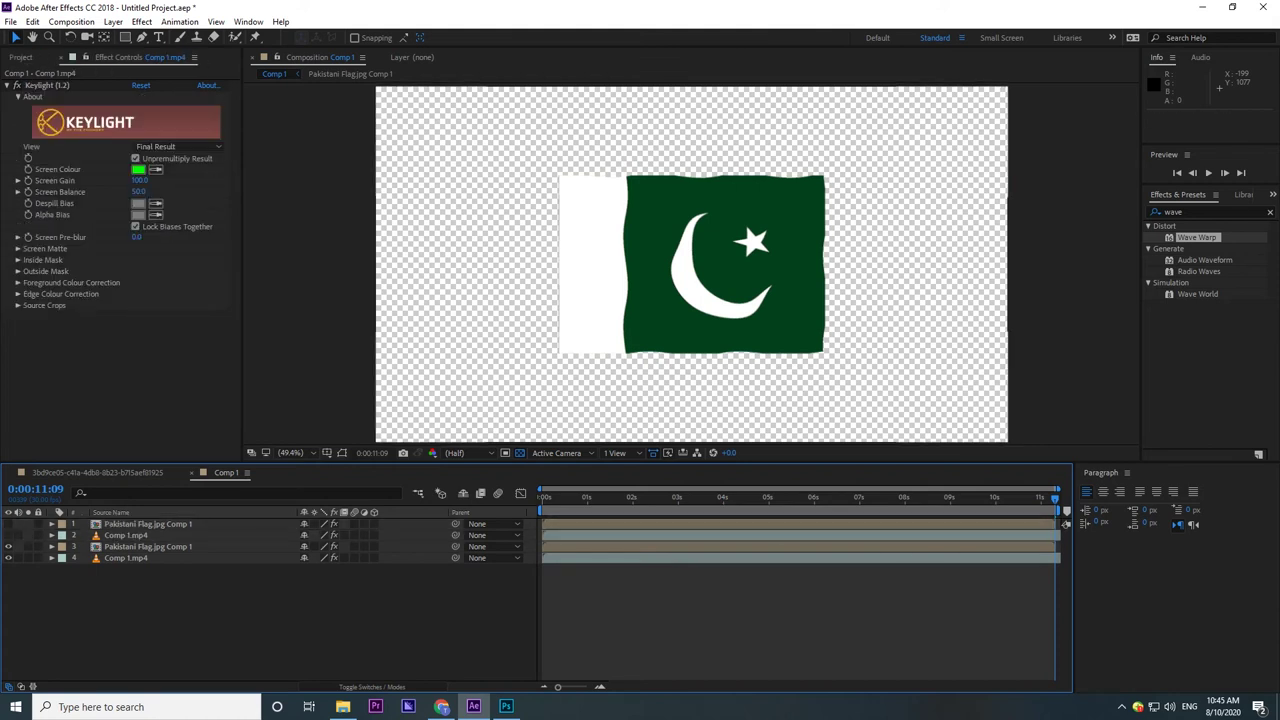
{"action": "key", "text": "ctrl+Down"}
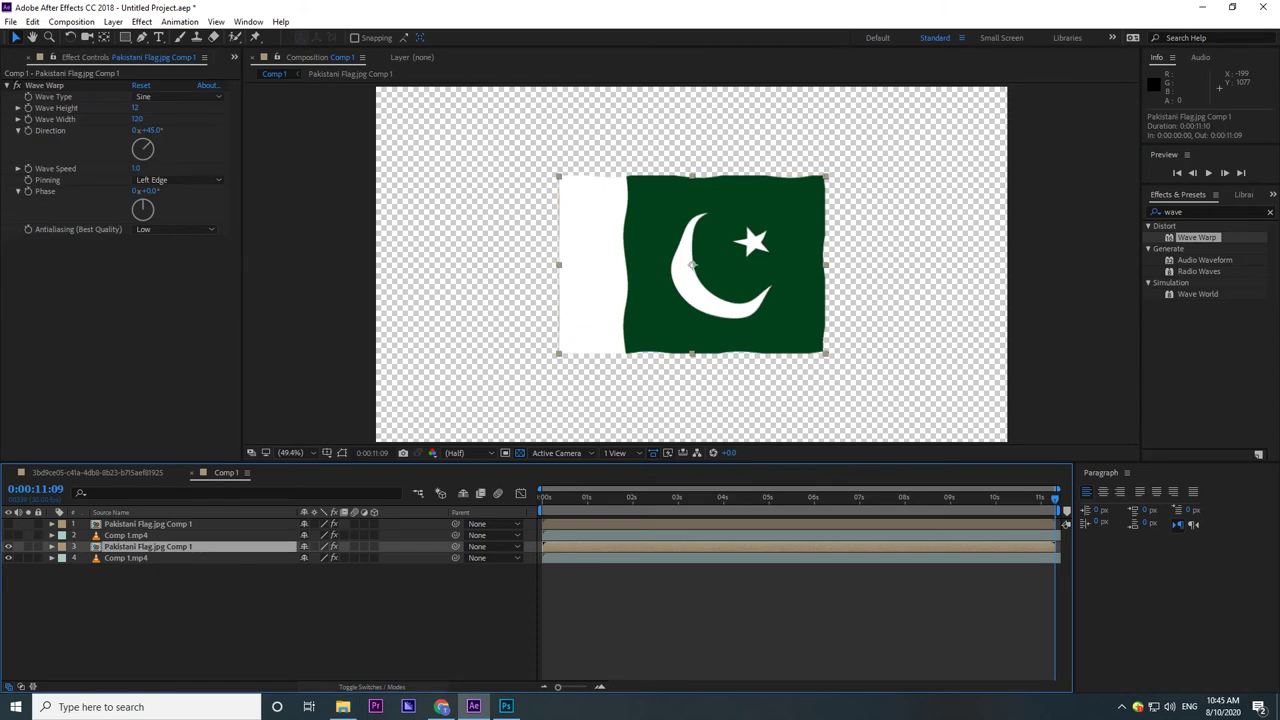
{"action": "key", "text": "F4"}
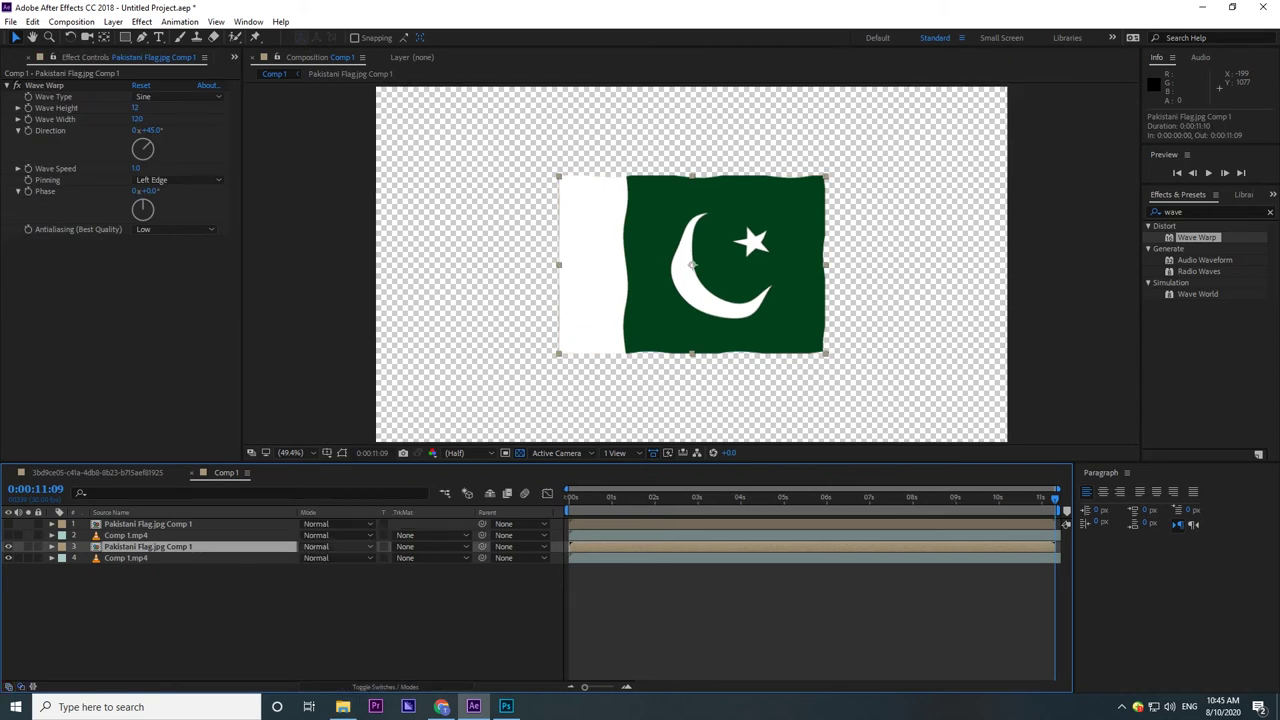
- Set the lower flag layer's track matte to Alpha Matte "Comp 1.mp4" and expand its properties
{"action": "left_click", "coordinate": [340, 546]}
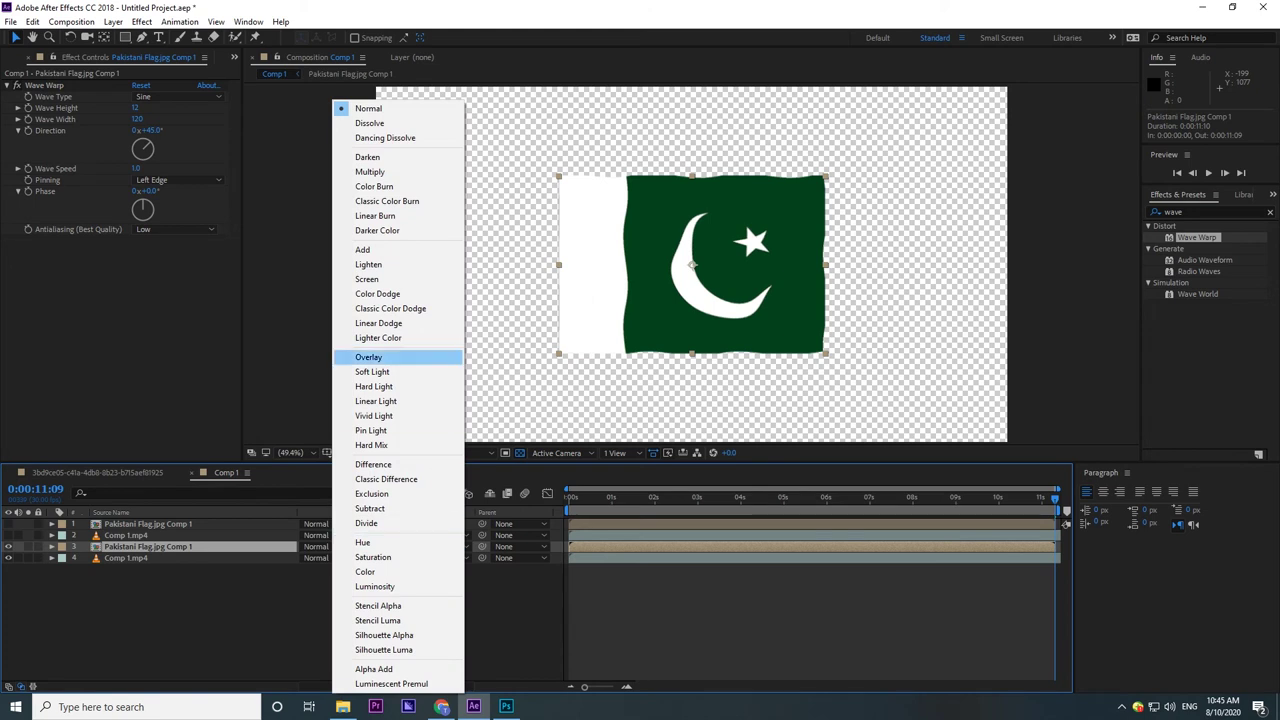
{"action": "left_click", "coordinate": [420, 300]}
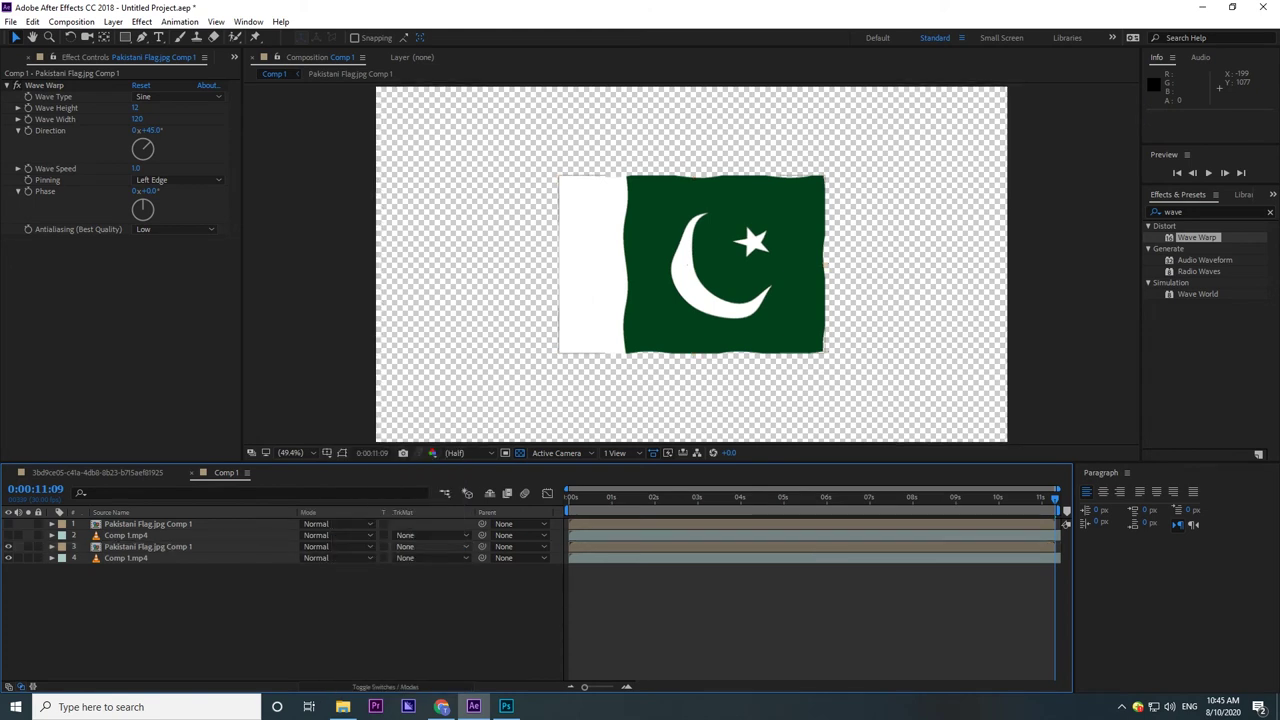
{"action": "left_click", "coordinate": [430, 546]}
{"action": "key", "text": "Escape"}
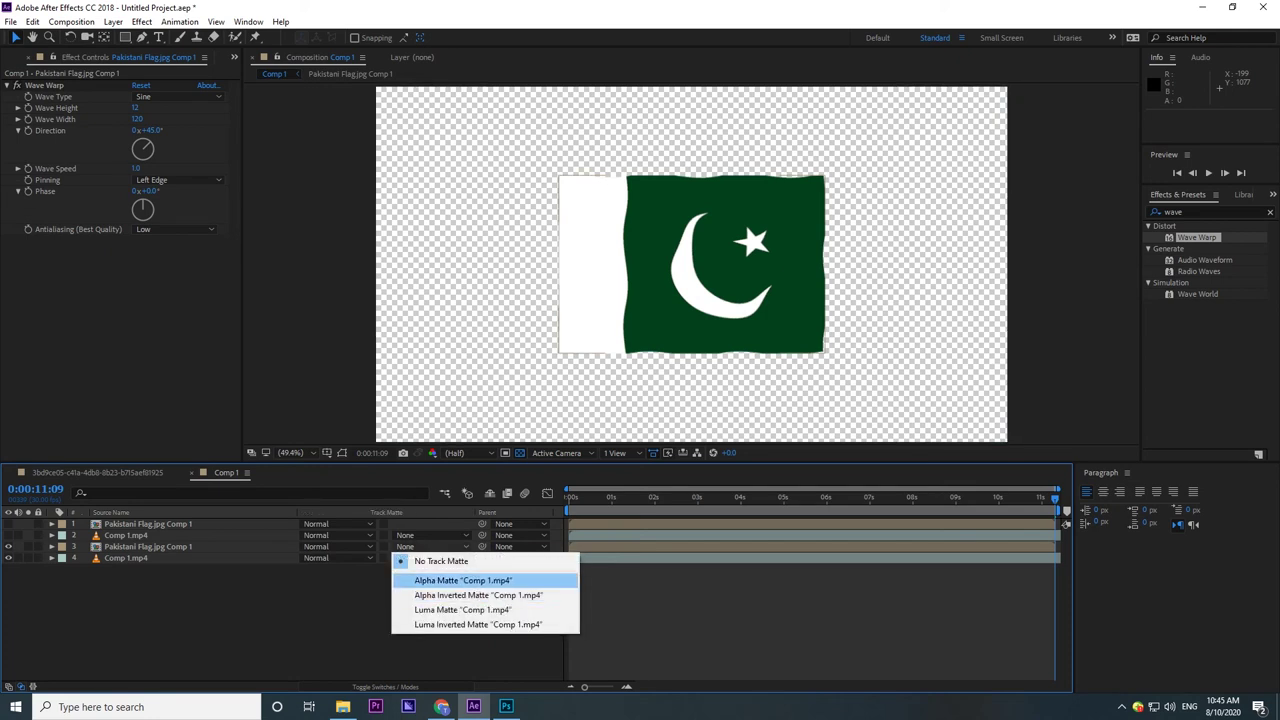
{"action": "key", "text": "Return"}
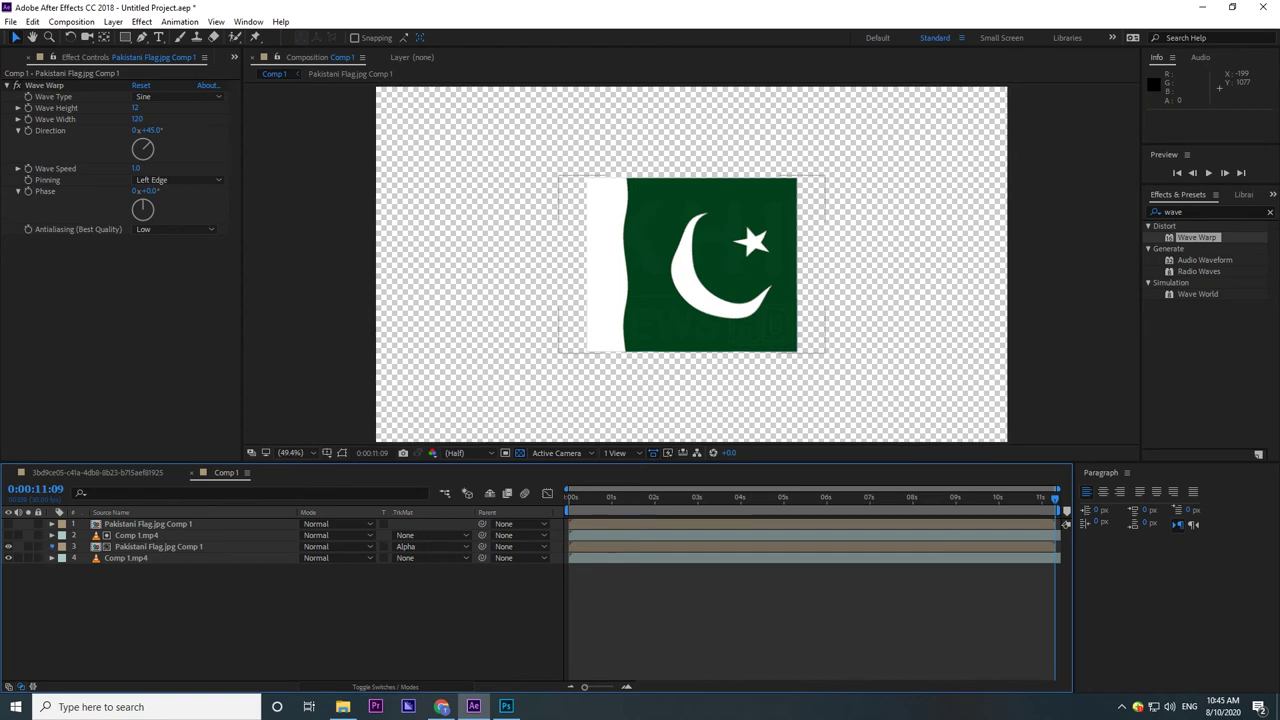
{"action": "left_click", "coordinate": [52, 546]}
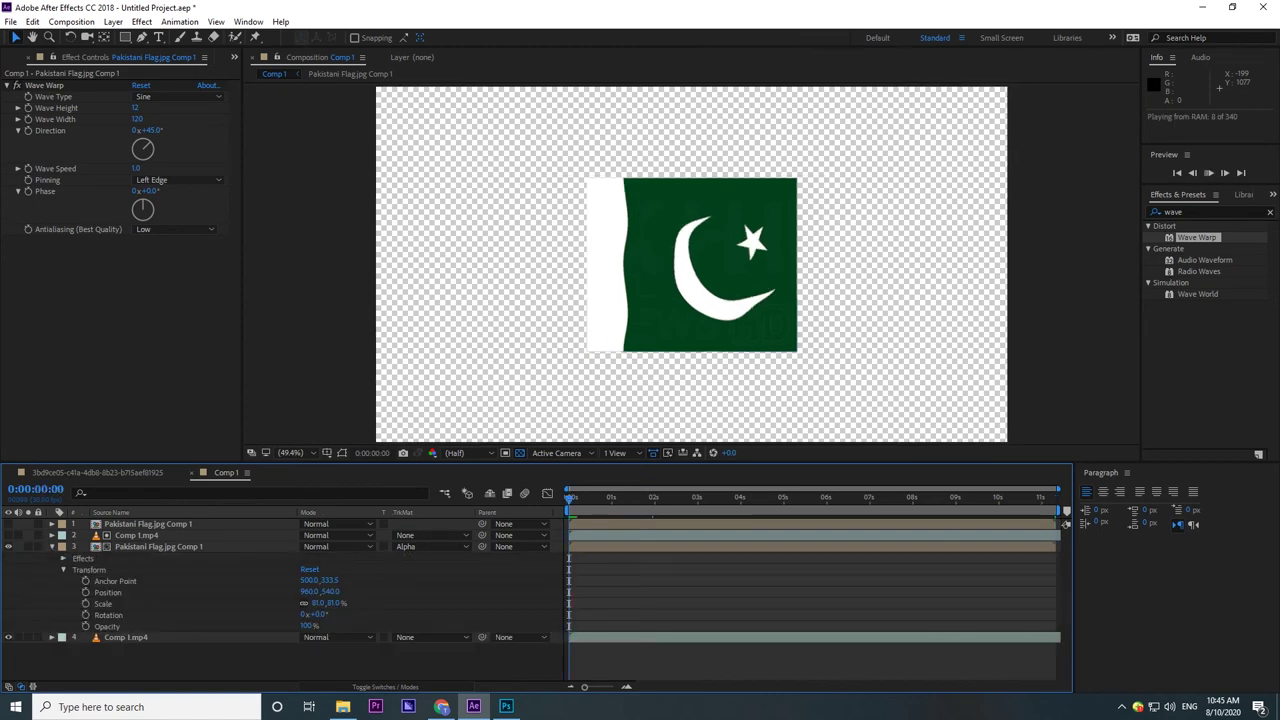
- Preview the matted flag, then keyframe Position at 0s with X pushed off-logo to 1692
{"action": "key", "text": "space"}
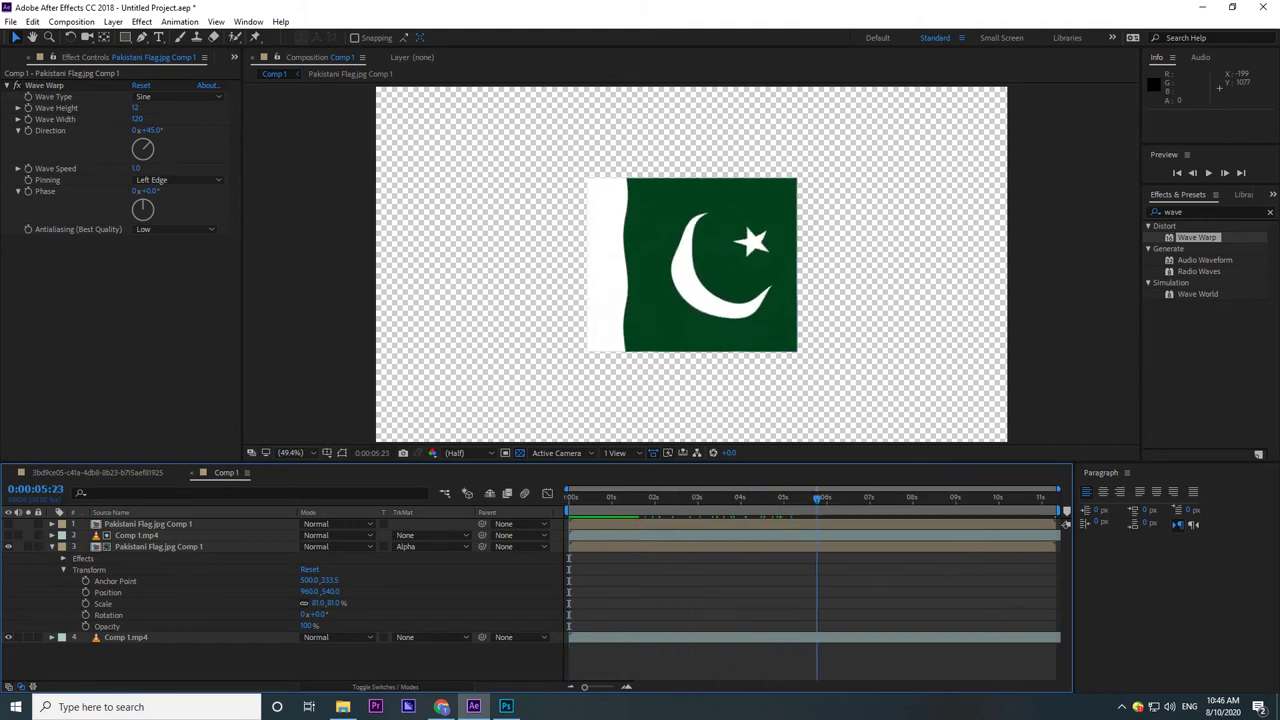
{"action": "key", "text": "space"}
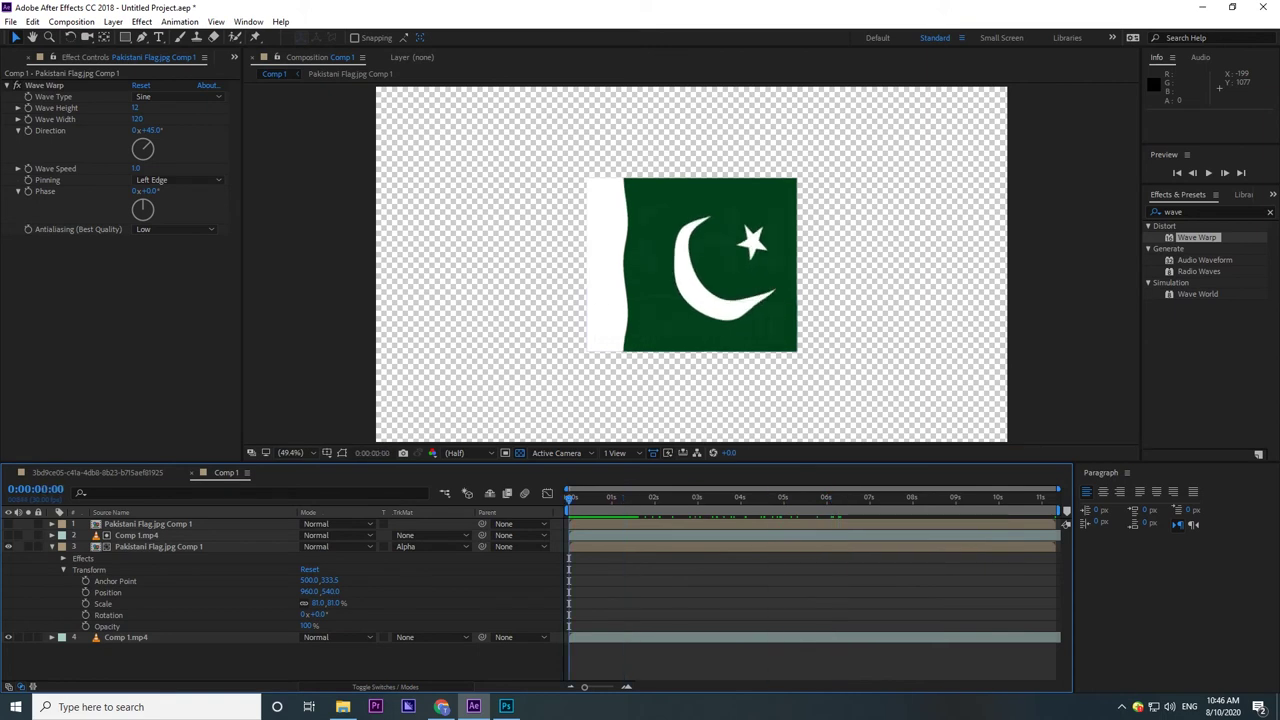
{"action": "key", "text": "space"}
{"action": "left_click", "coordinate": [86, 592]}
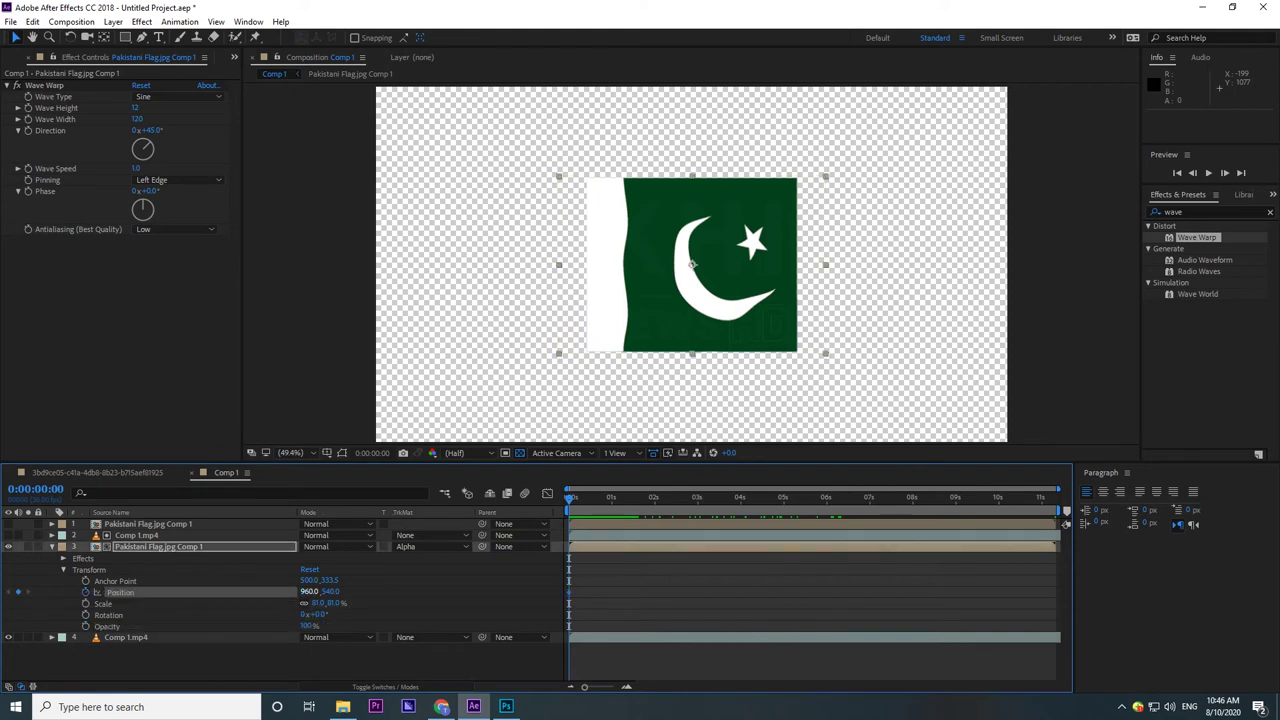
{"action": "left_click_drag", "start_coordinate": [309, 591], "coordinate": [420, 591]}
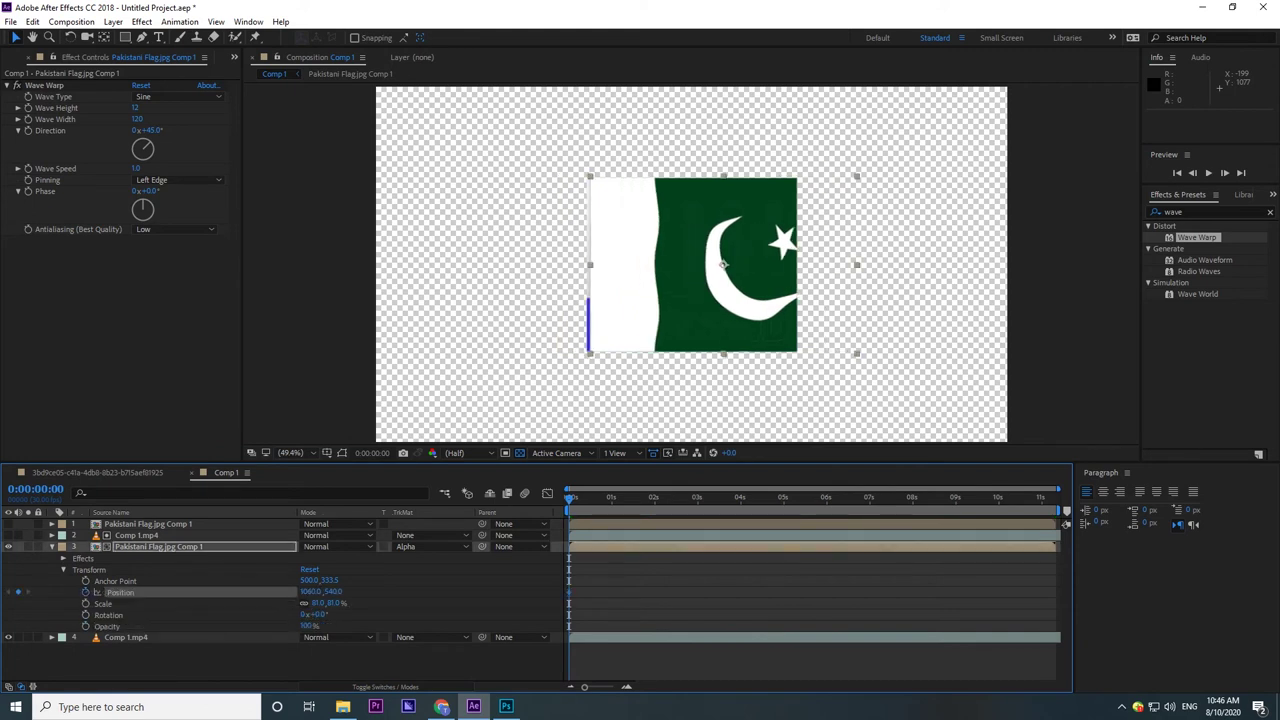
{"action": "left_click_drag", "start_coordinate": [309, 591], "coordinate": [330, 591]}
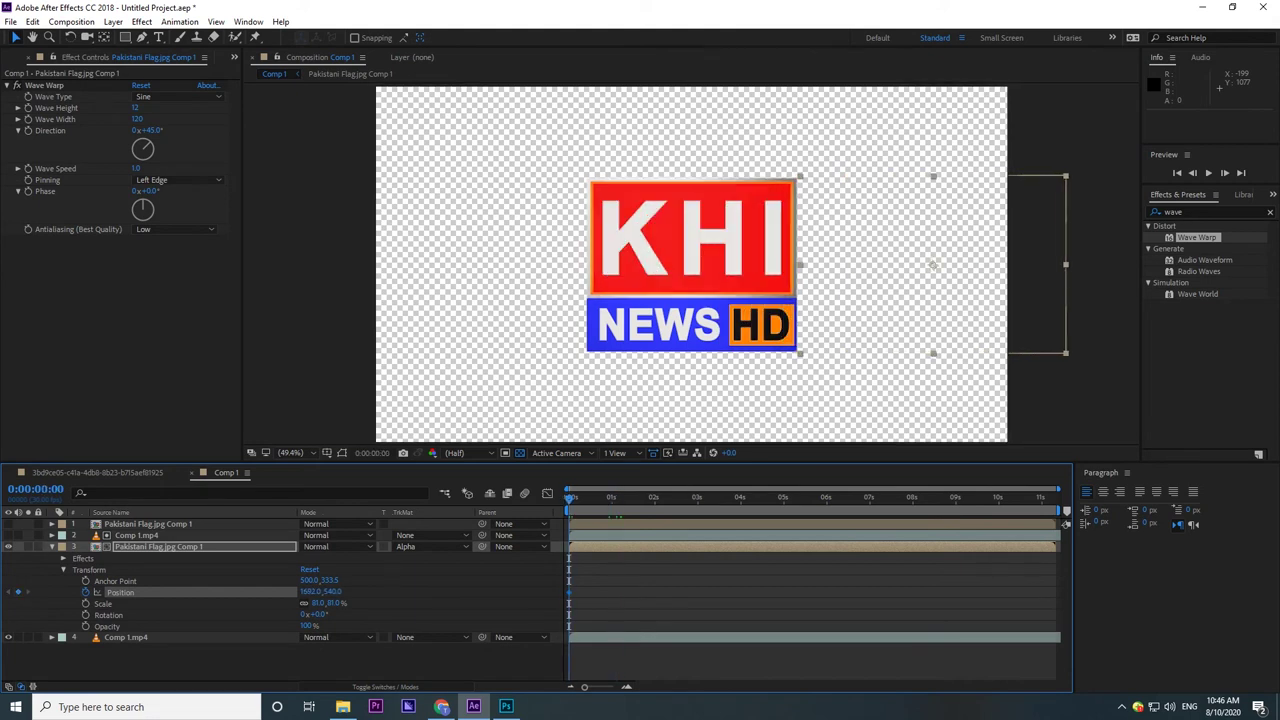
- At about 0:00:01:14, slide the flag left to 295,540 over the logo and preview
{"action": "key", "text": "space"}
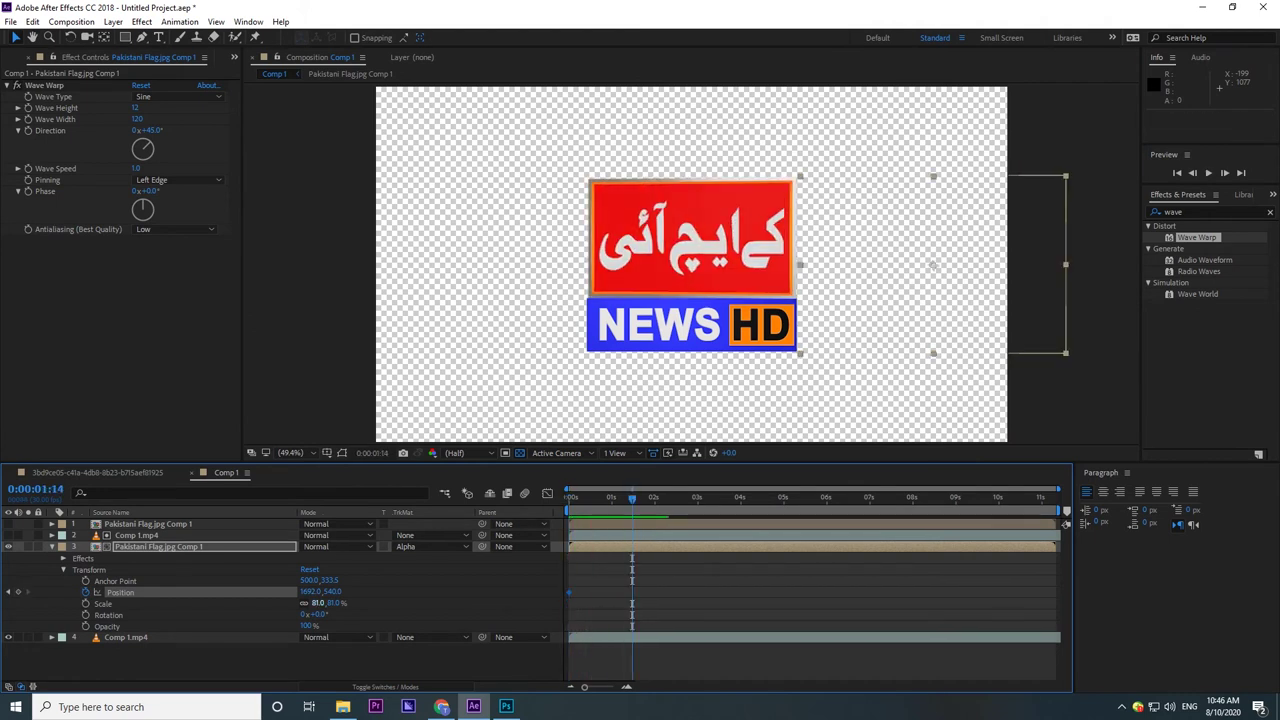
{"action": "left_click_drag", "start_coordinate": [309, 592], "coordinate": [270, 592]}
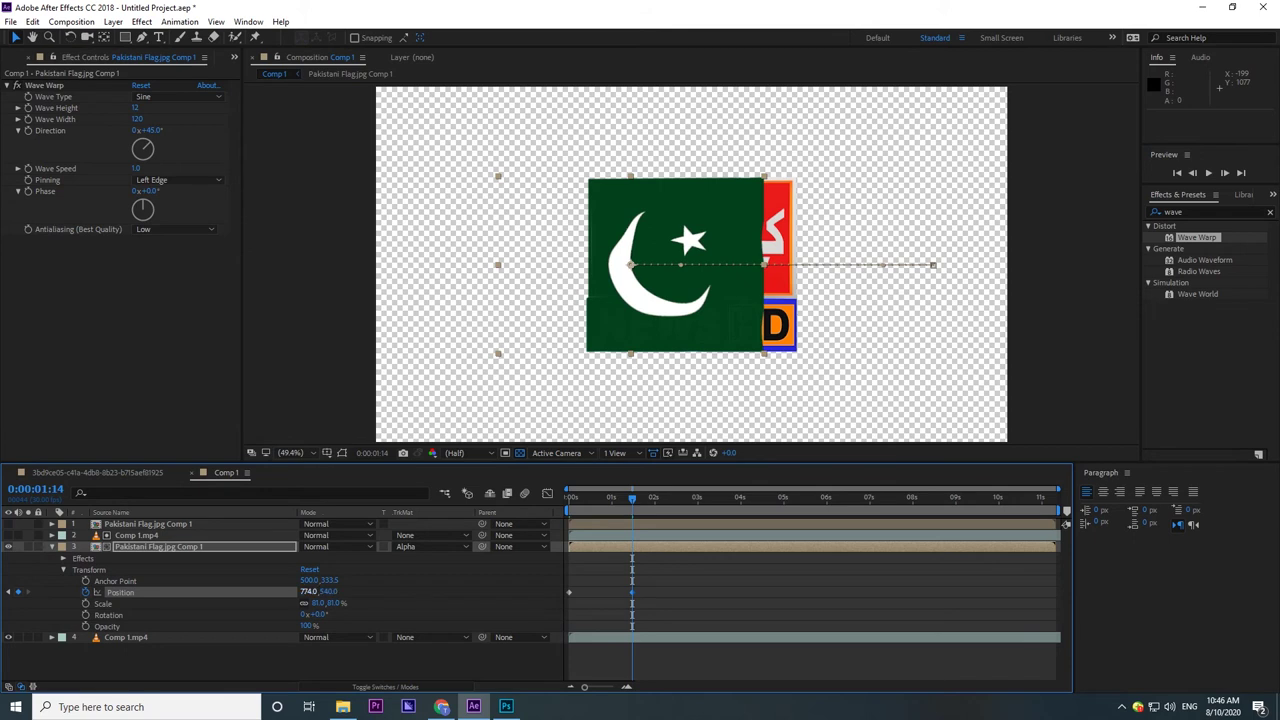
{"action": "mouse_move", "coordinate": [318, 592]}
{"action": "left_mouse_down"}
{"action": "mouse_move", "coordinate": [270, 592]}
{"action": "mouse_move", "coordinate": [311, 592]}
{"action": "mouse_move", "coordinate": [285, 592]}
{"action": "left_mouse_up"}
{"action": "key", "text": "space"}
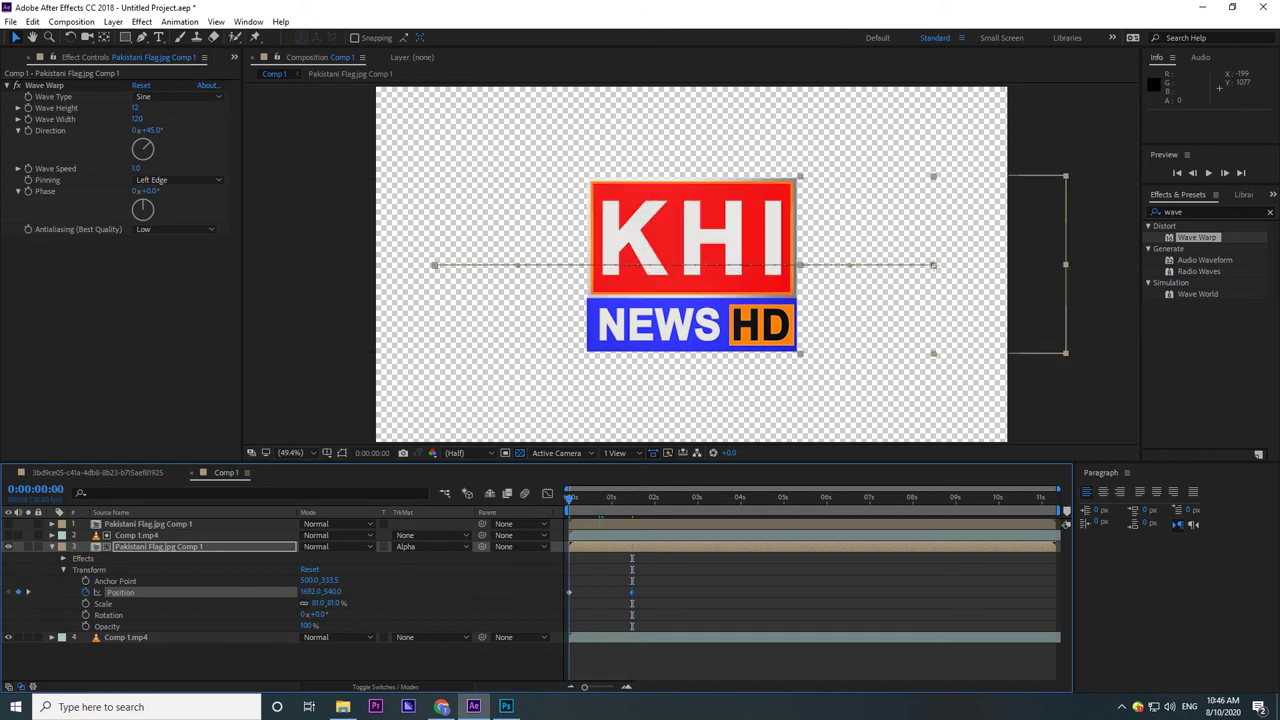
- Move the end Position keyframe to around 6–7 s and the start keyframe to 0:00:04:20
{"action": "key", "text": "space"}
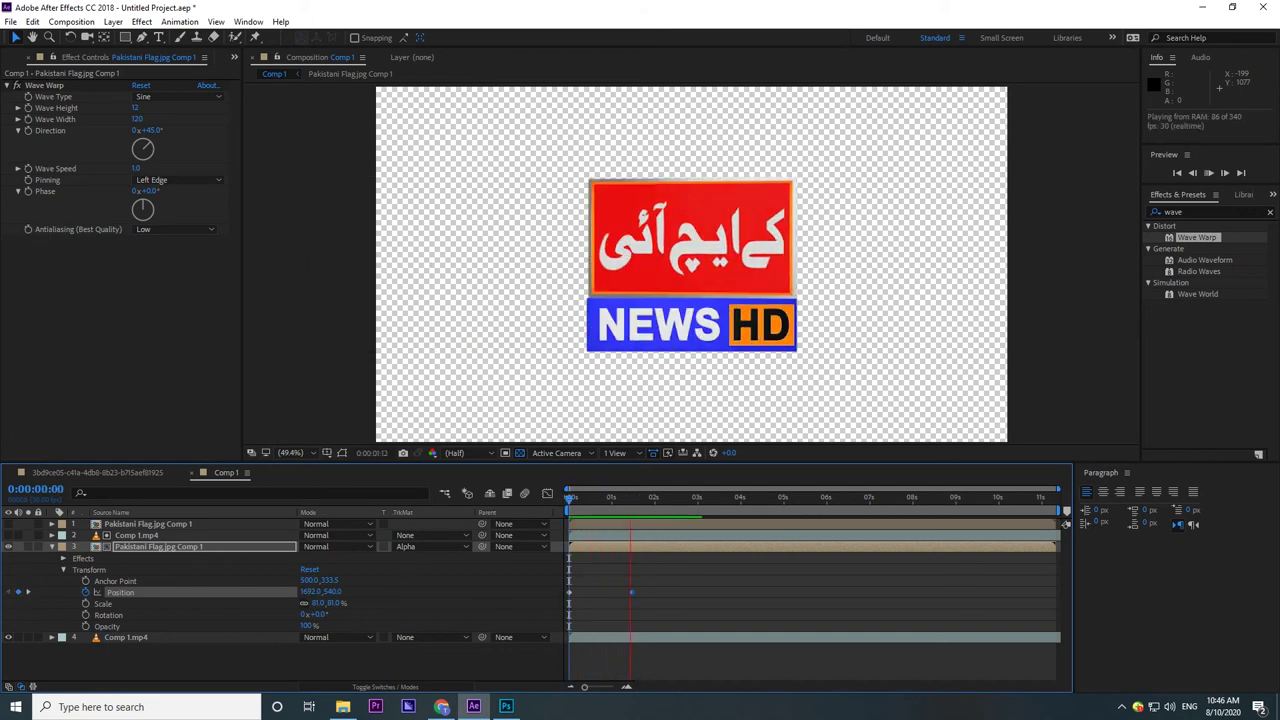
{"action": "left_click_drag", "start_coordinate": [631, 592], "coordinate": [870, 592]}
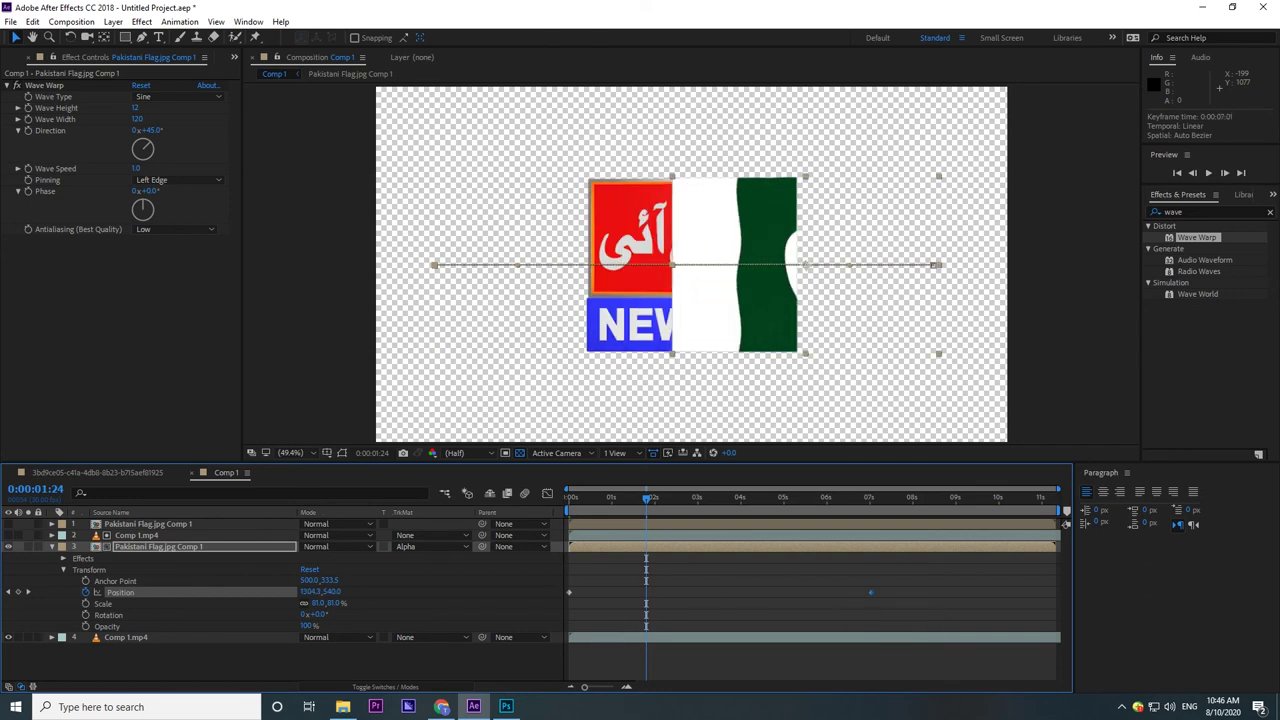
{"action": "key", "text": "space"}
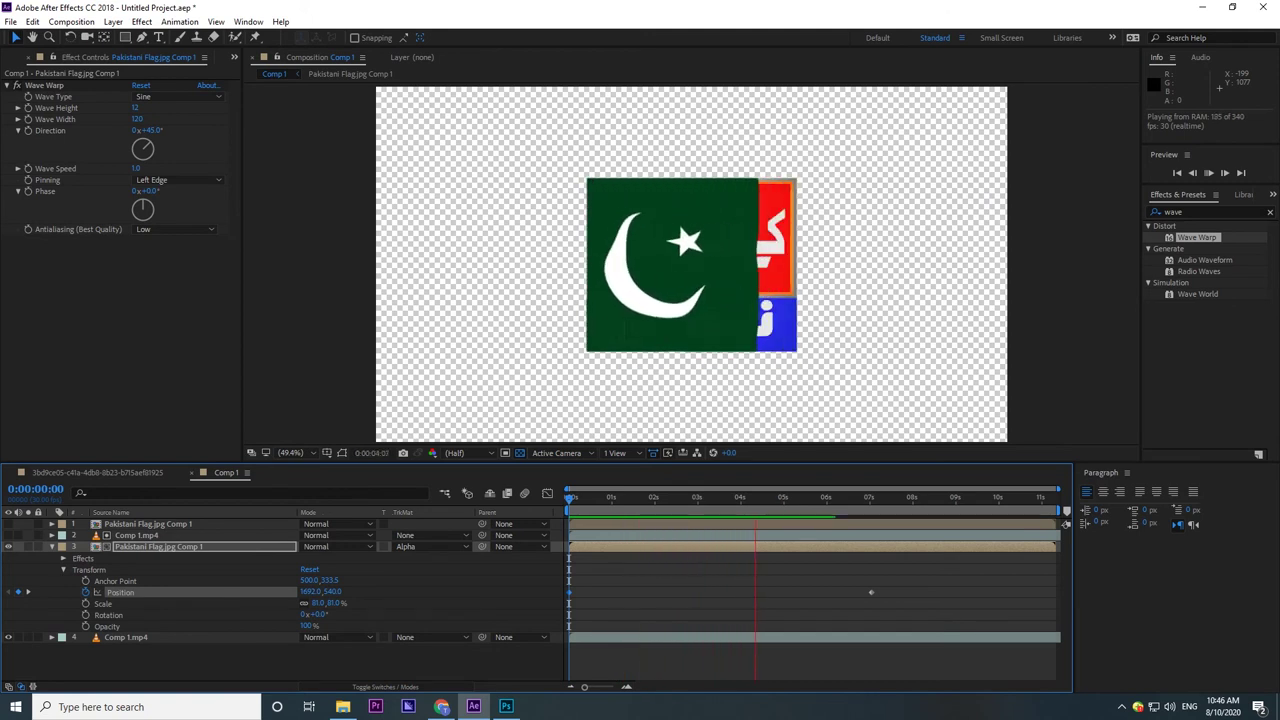
{"action": "key", "text": "space"}
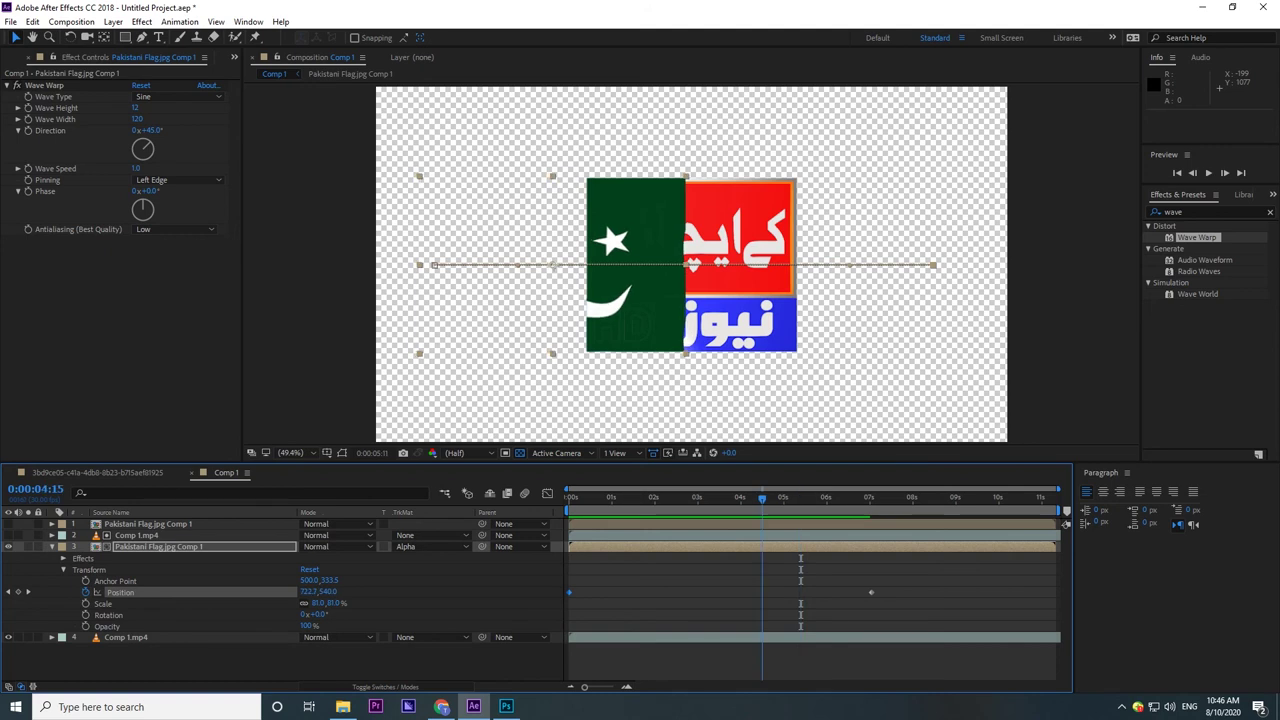
{"action": "key", "text": "space"}
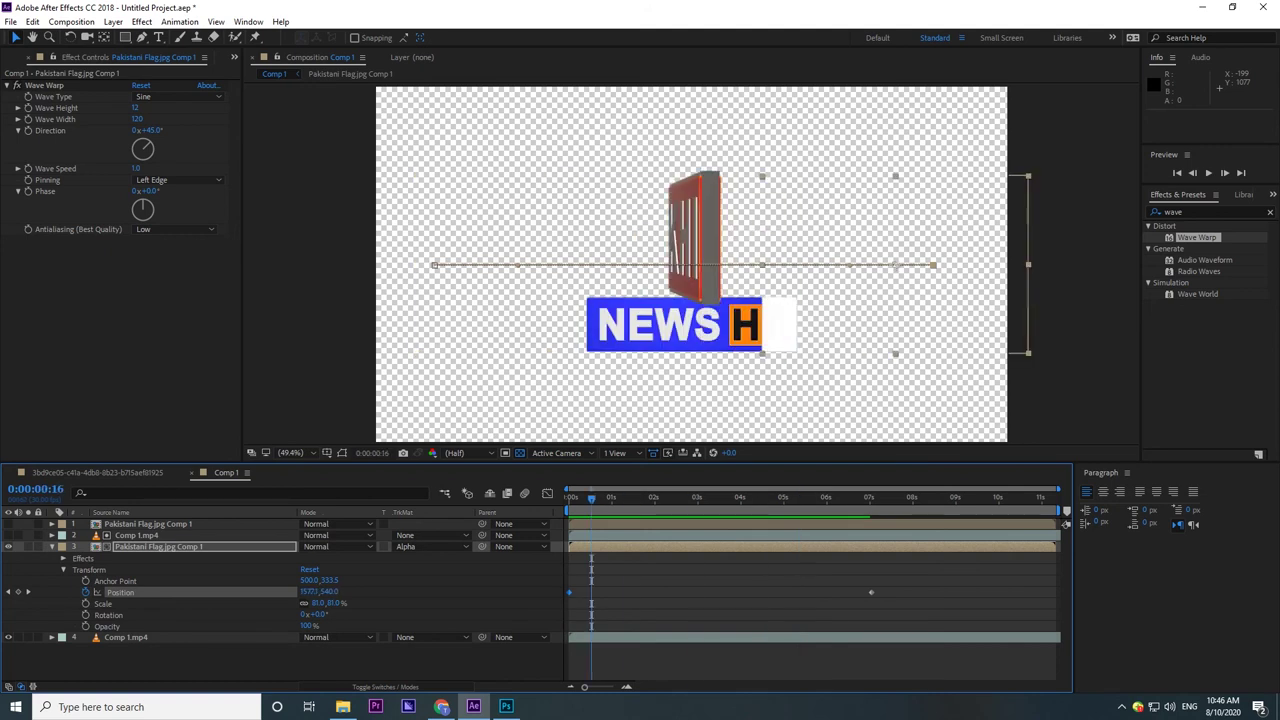
{"action": "left_click_drag", "start_coordinate": [569, 592], "coordinate": [665, 592]}
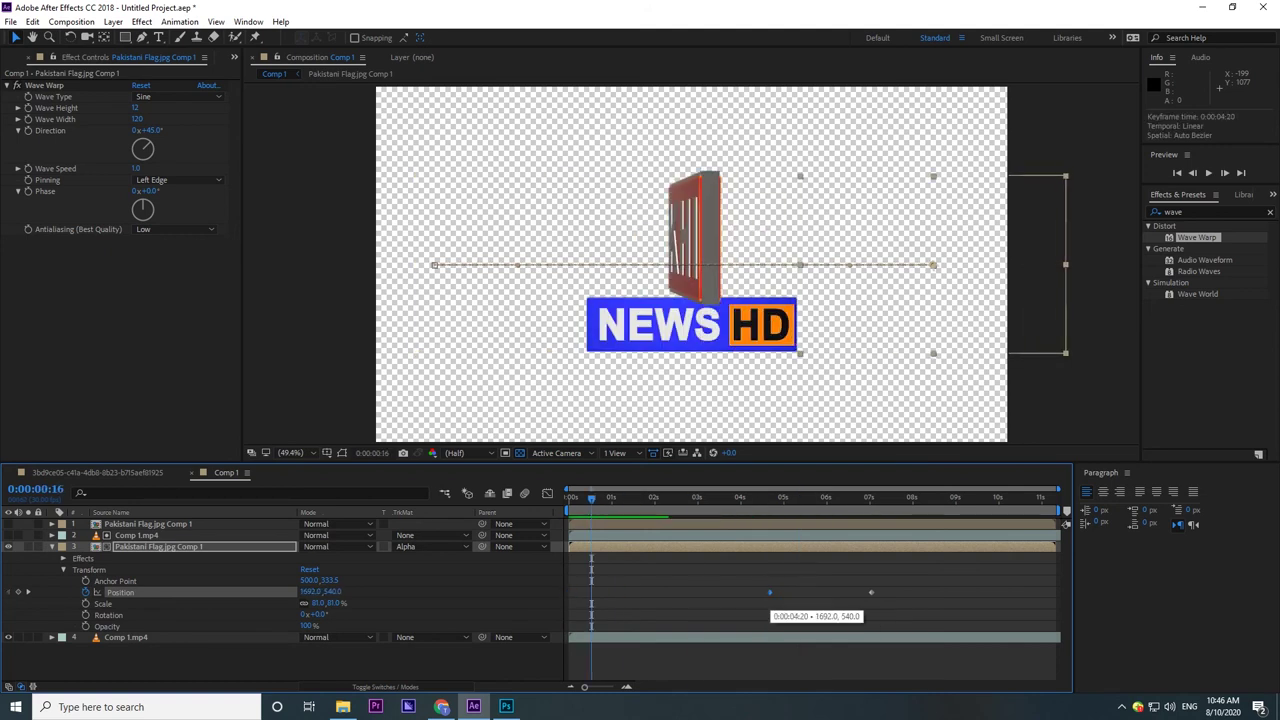
{"action": "key", "text": "Home"}
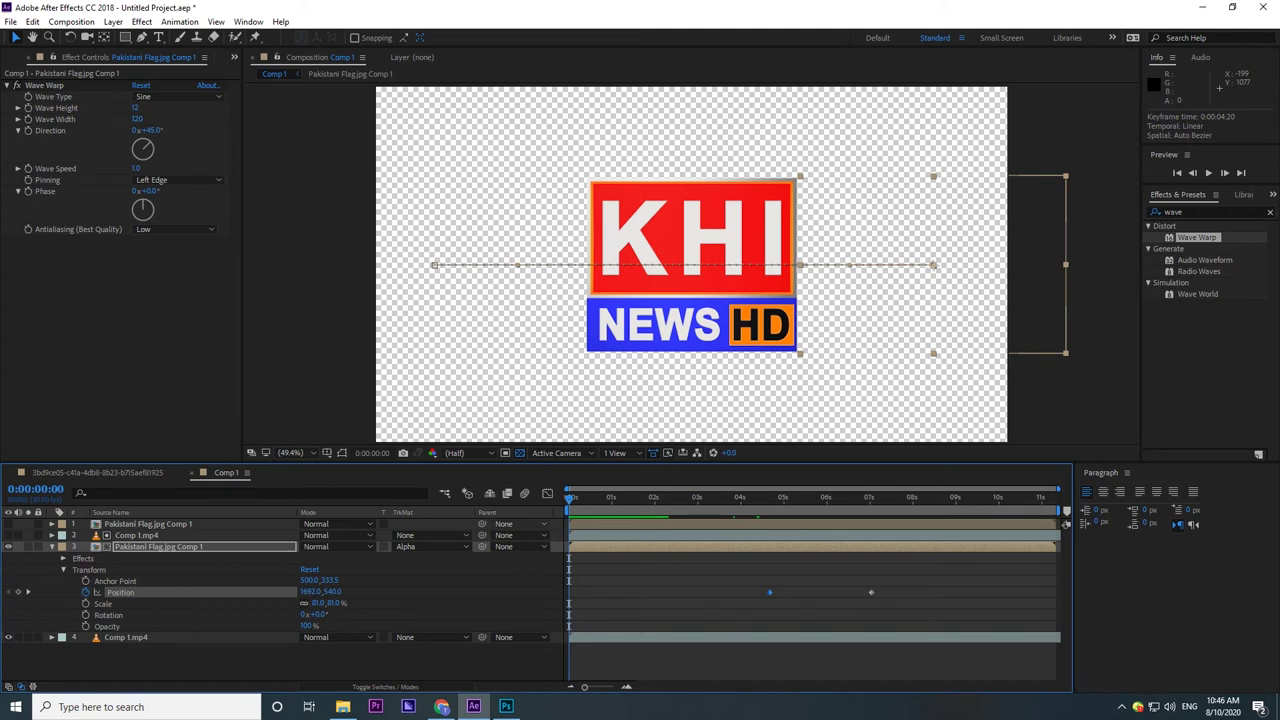
{"action": "key", "text": "space"}
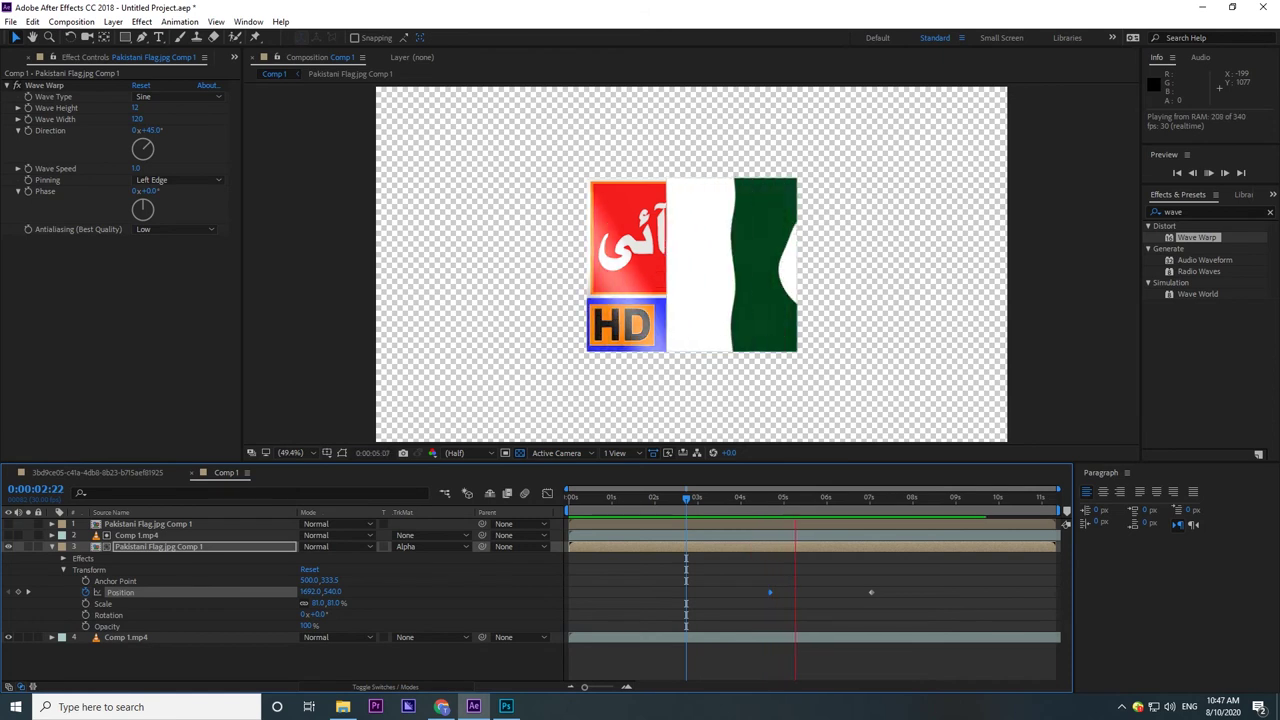
- Fine-tune the end Position keyframe's timing, with the flag finishing at 177,540
{"action": "key", "text": "space"}
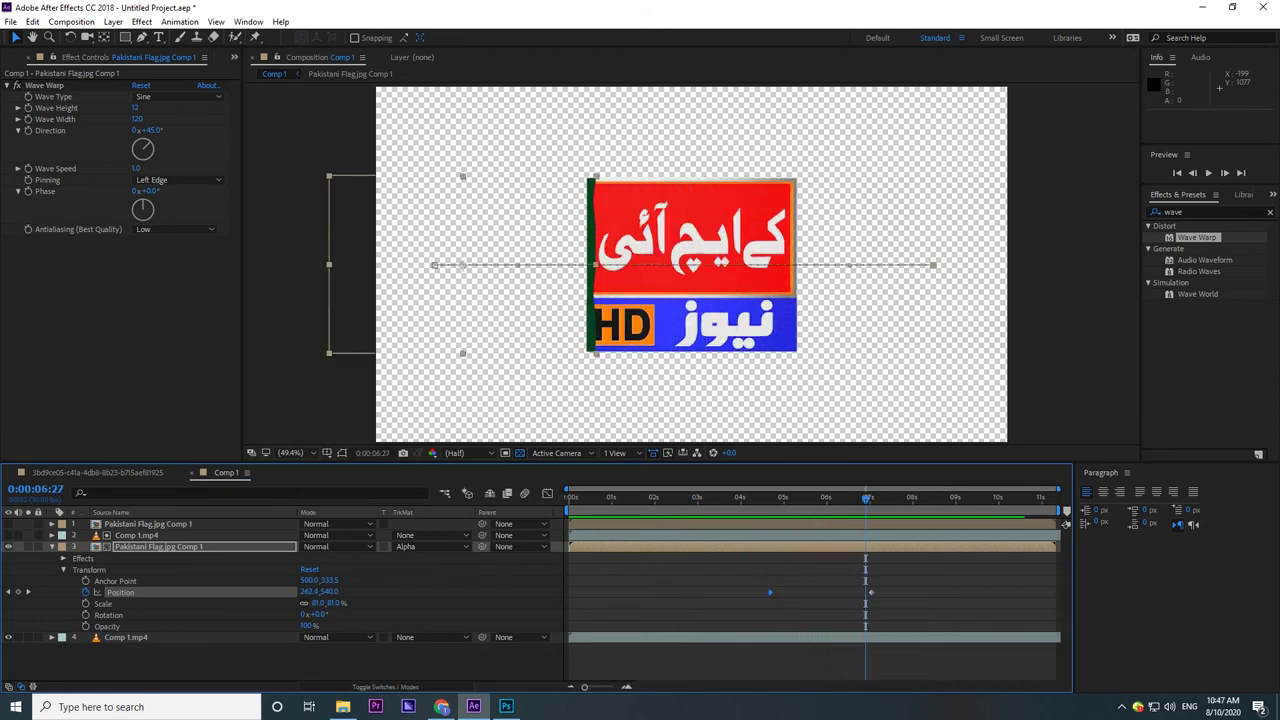
{"action": "left_click_drag", "start_coordinate": [871, 592], "coordinate": [956, 592]}
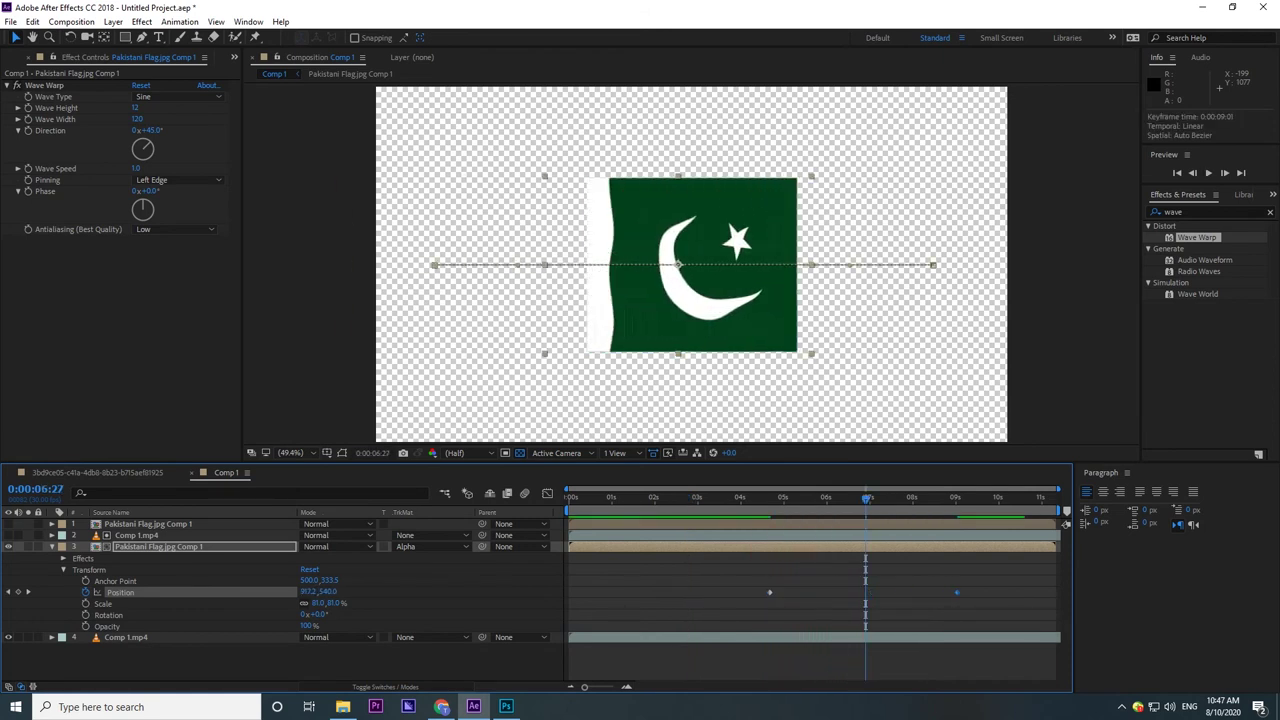
{"action": "key", "text": "space"}
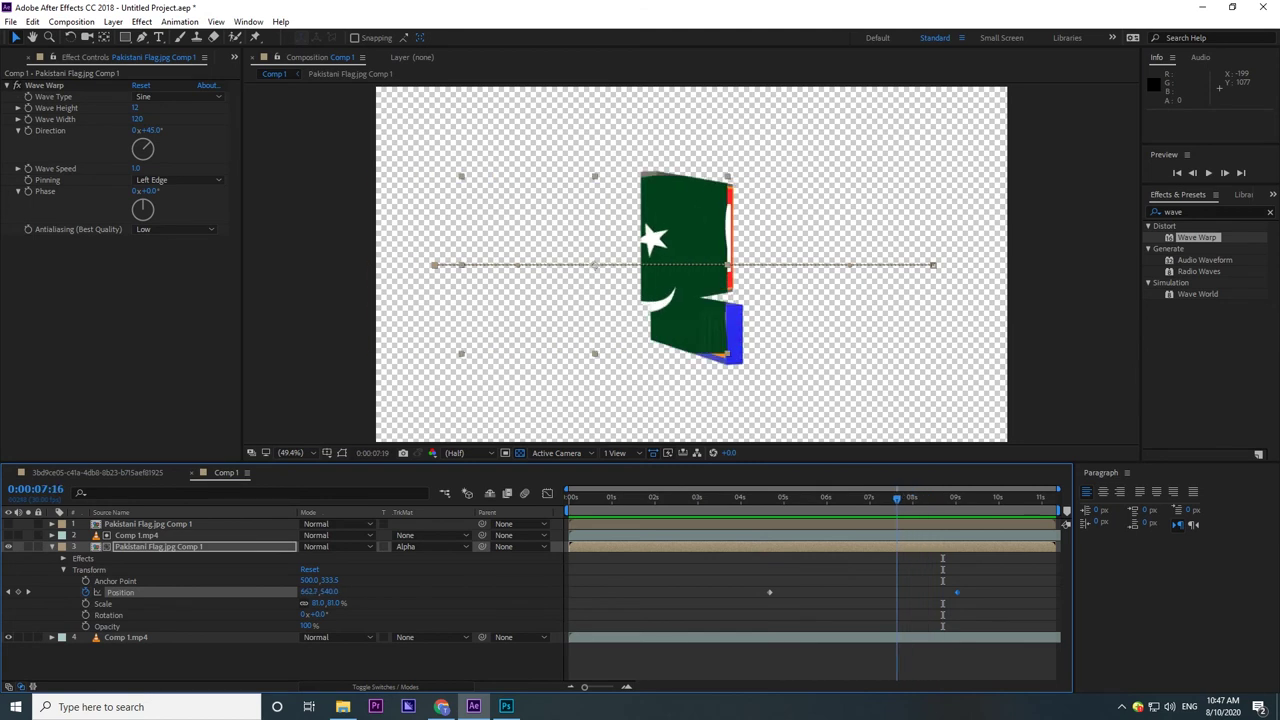
{"action": "key", "text": "space"}
{"action": "key", "text": "Page_Up"}
{"action": "key", "text": "Page_Up"}
{"action": "key", "text": "Page_Up"}
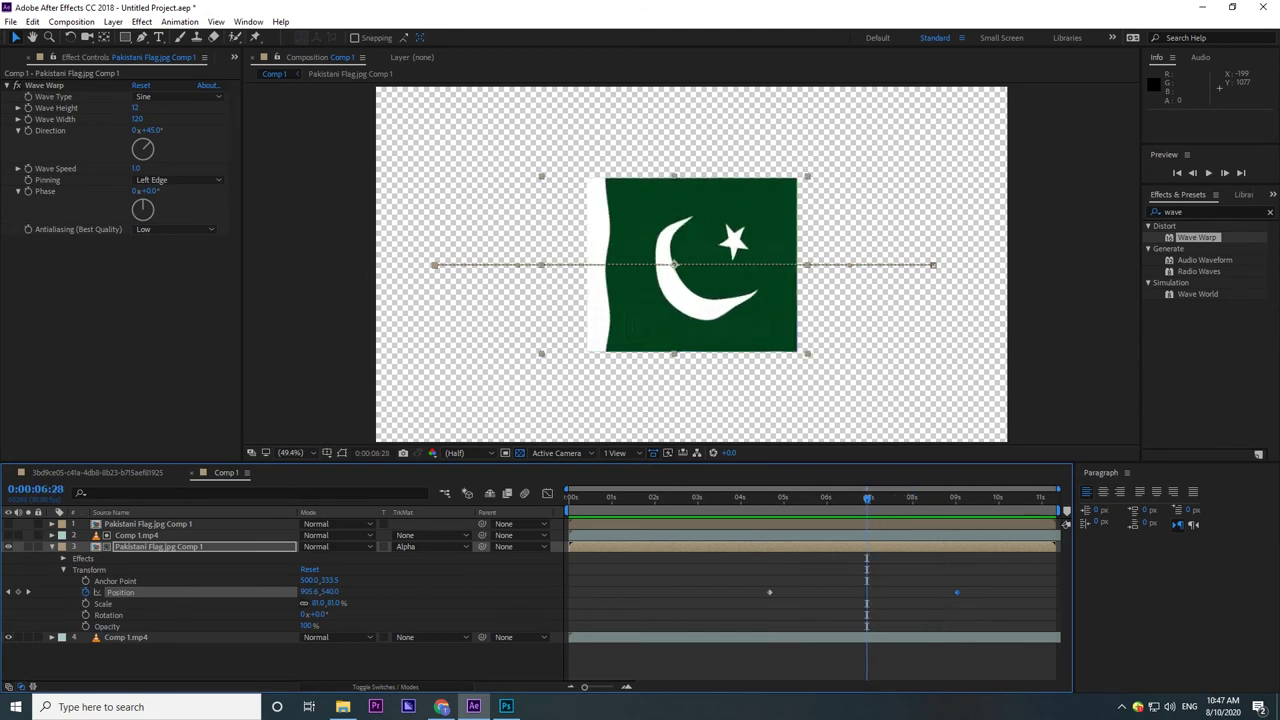
{"action": "mouse_move", "coordinate": [882, 590]}
{"action": "left_mouse_down"}
{"action": "mouse_move", "coordinate": [957, 596]}
{"action": "mouse_move", "coordinate": [866, 592]}
{"action": "left_mouse_up"}
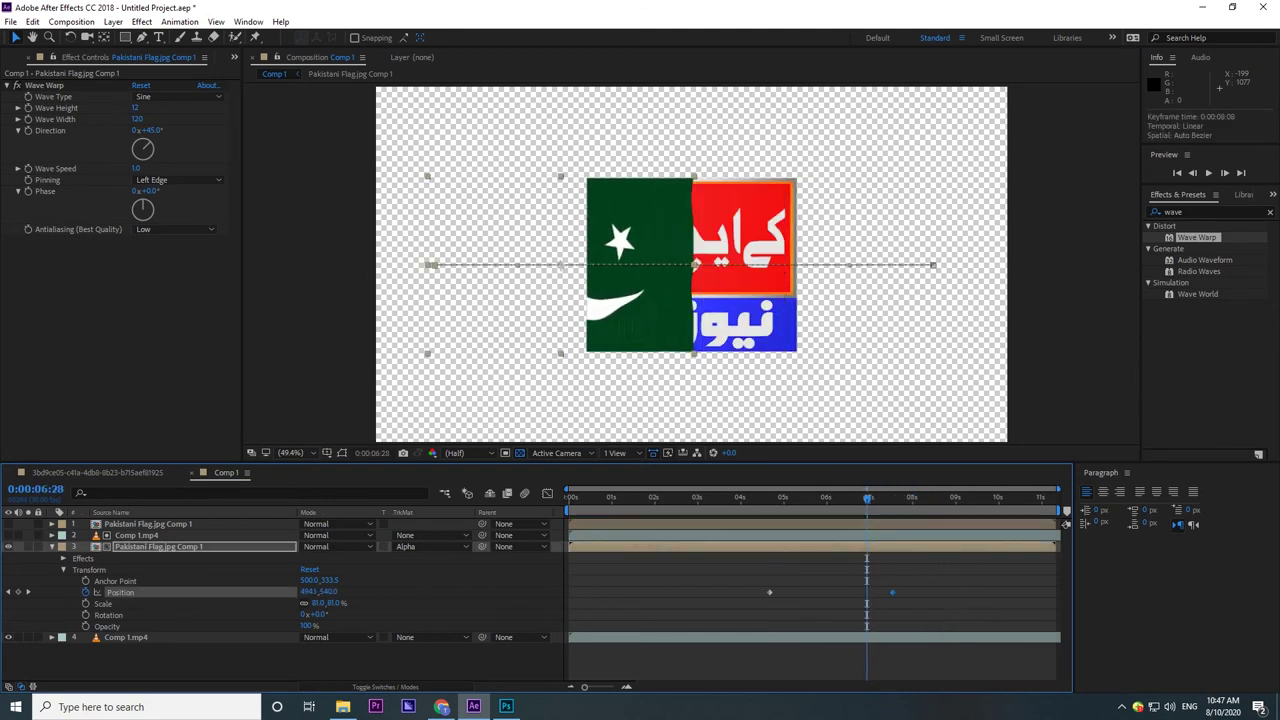
{"action": "key", "text": "space"}
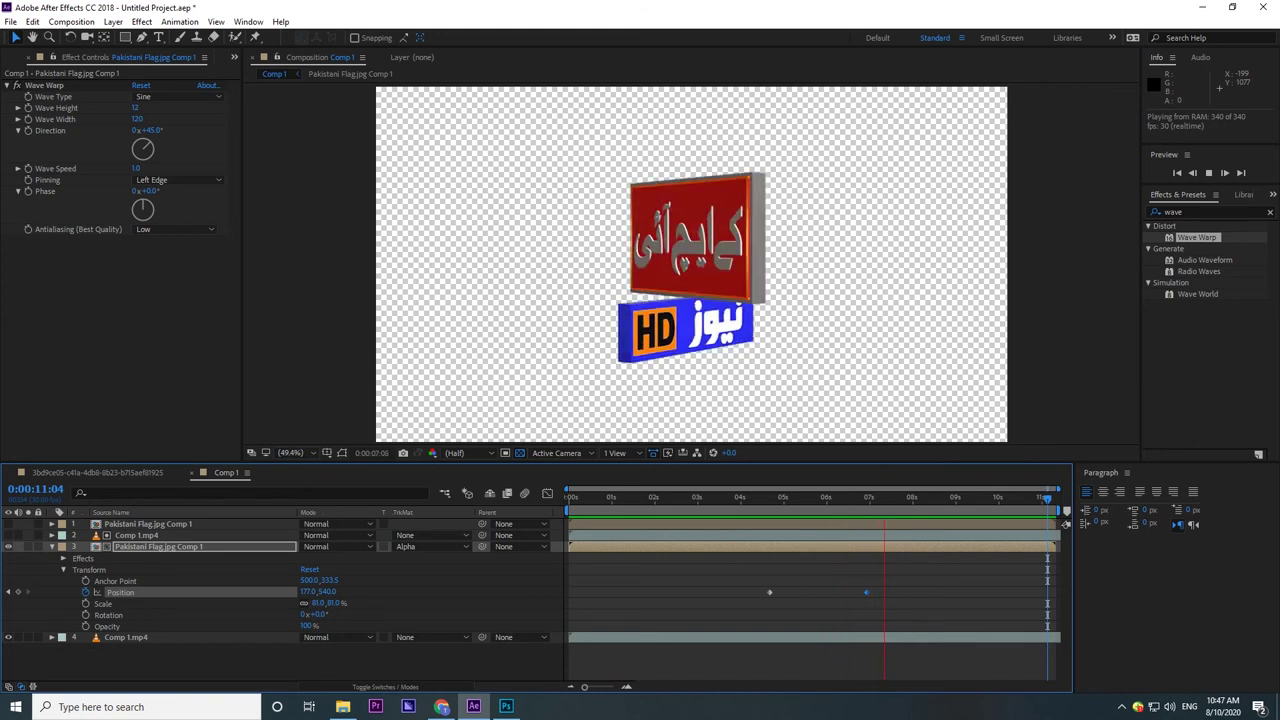
- Replay the flag transition from about 4 seconds, then right-click Comp 1.mp4 in File Explorer
{"action": "left_click_drag", "start_coordinate": [937, 497], "coordinate": [748, 497]}
{"action": "key", "text": "space"}
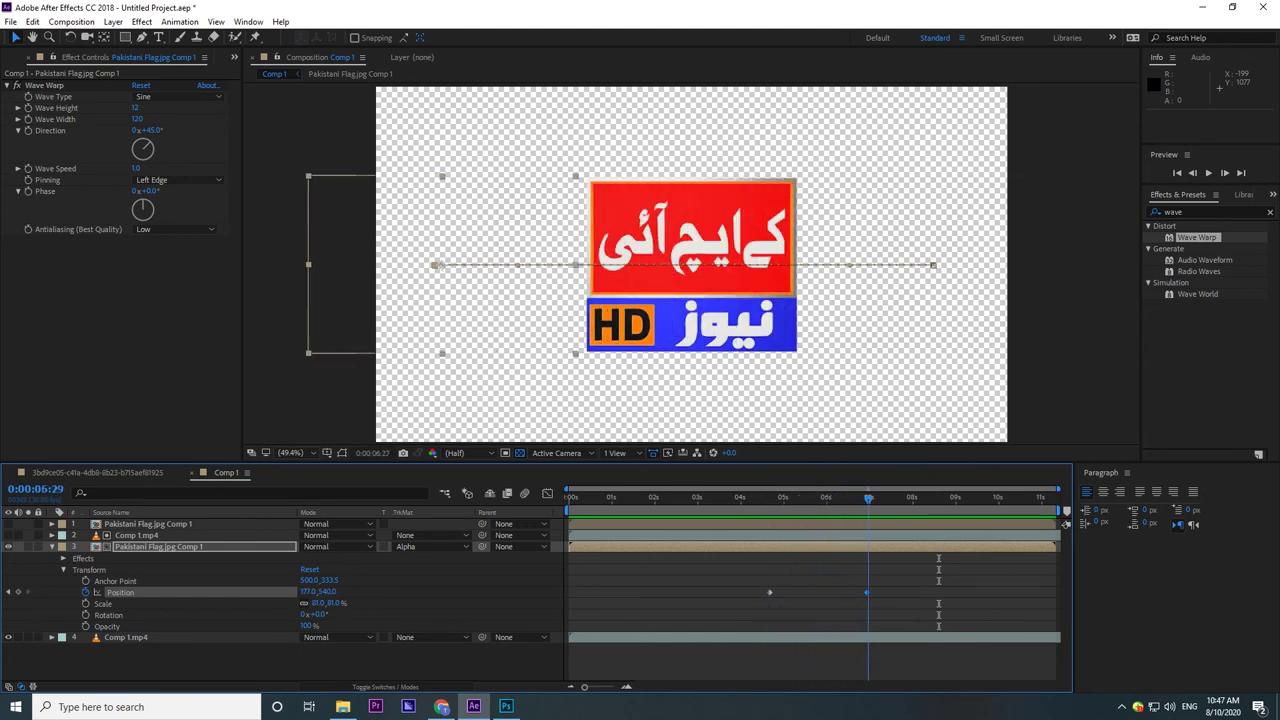
{"action": "key", "text": "space"}
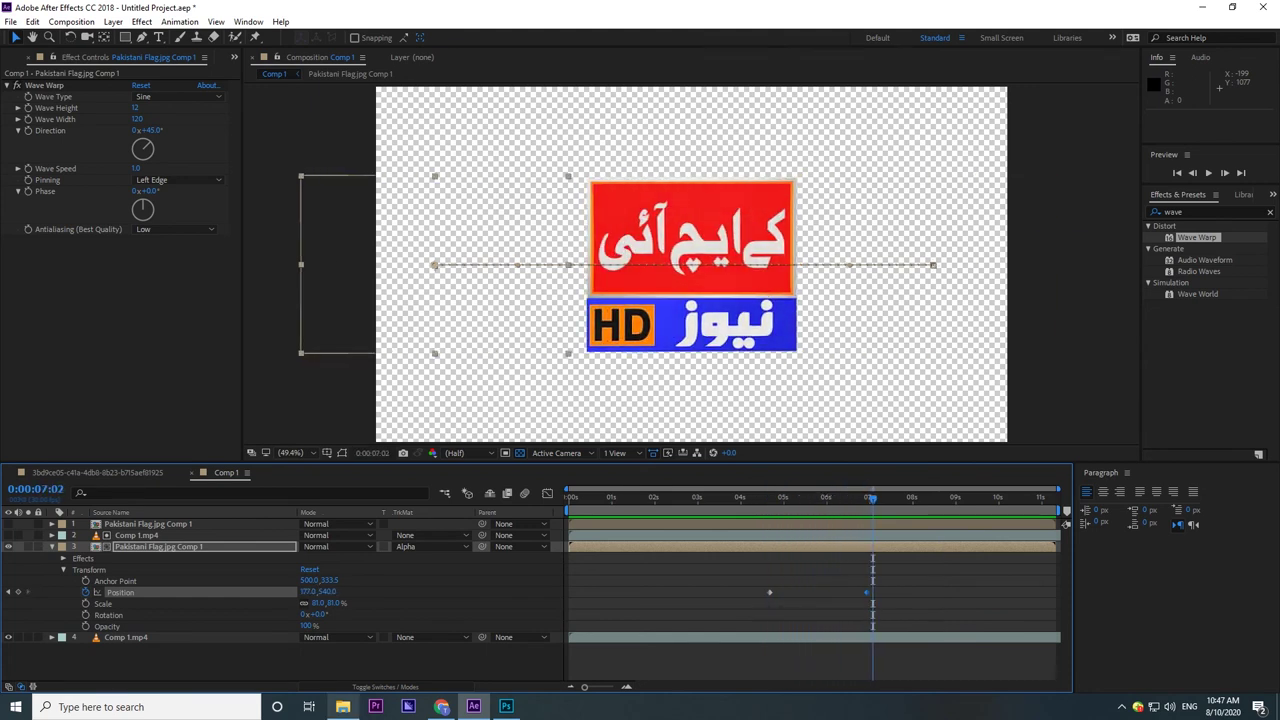
{"action": "right_click", "coordinate": [862, 510]}
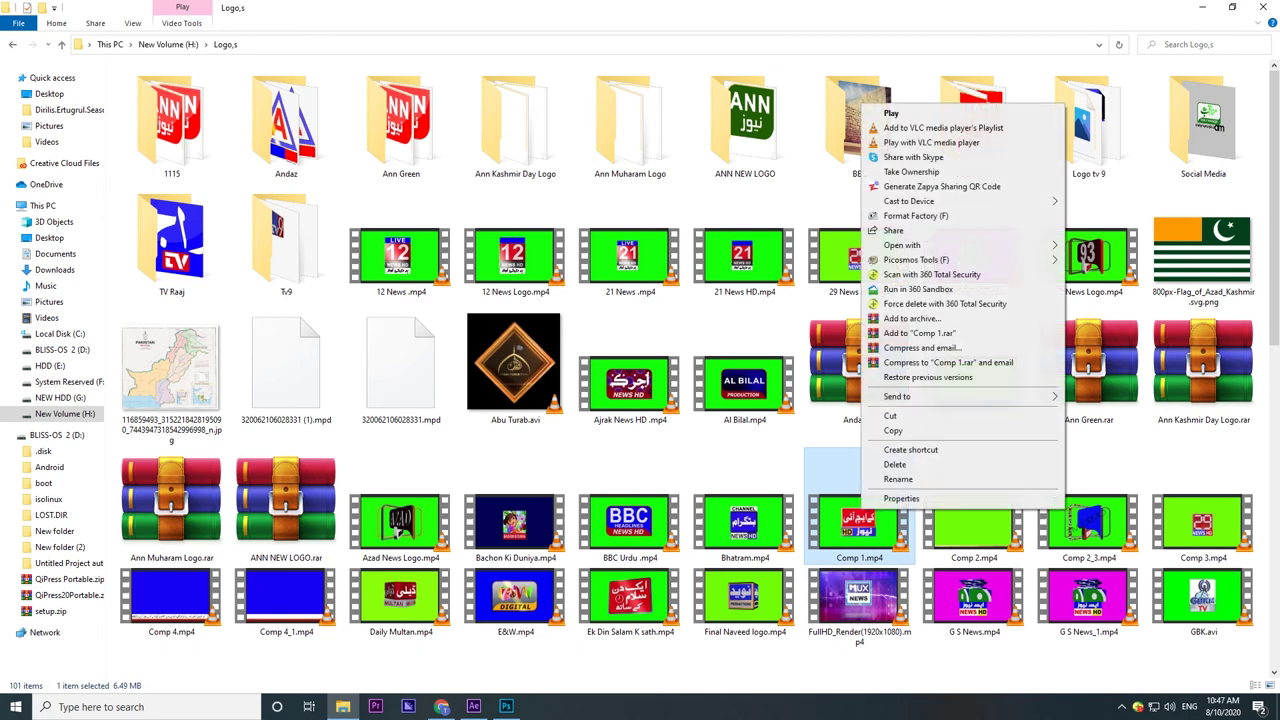
- Play Comp 1.mp4 in VLC, pause at 00:06 on the Urdu logo, and take a snapshot
{"action": "key", "text": "Return"}
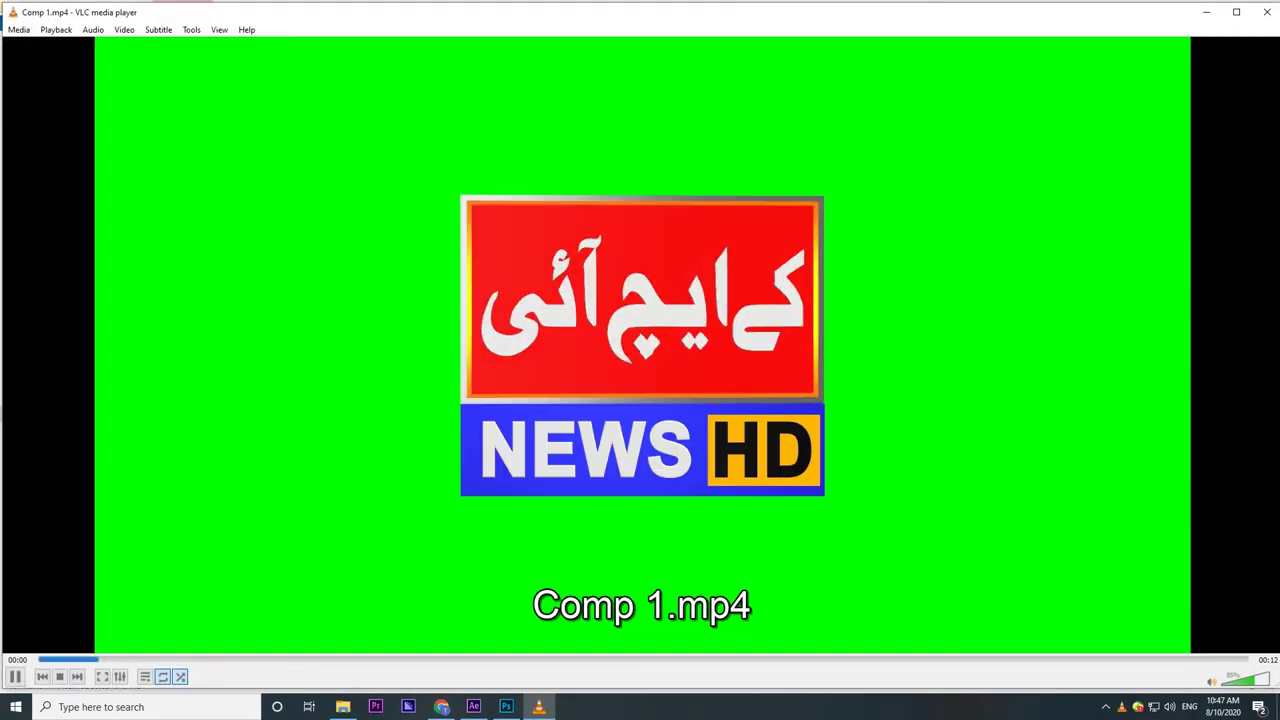
{"action": "key", "text": "space"}
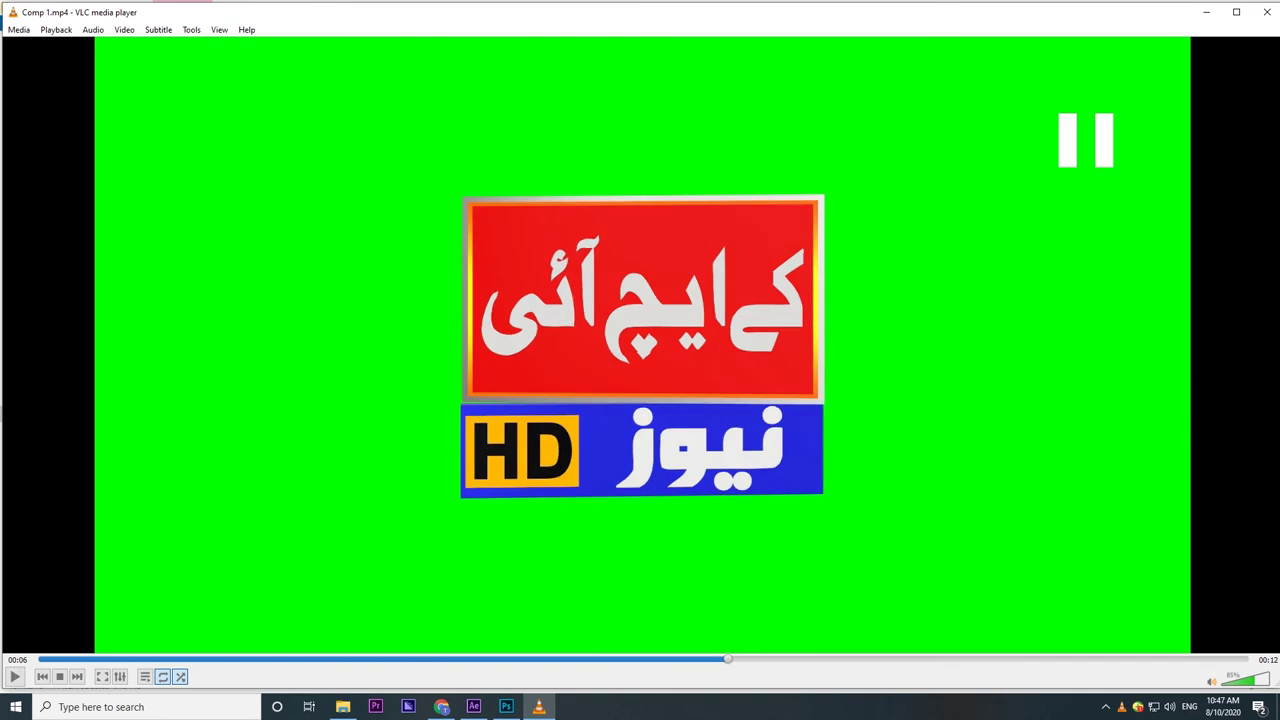
{"action": "left_click", "coordinate": [694, 659]}
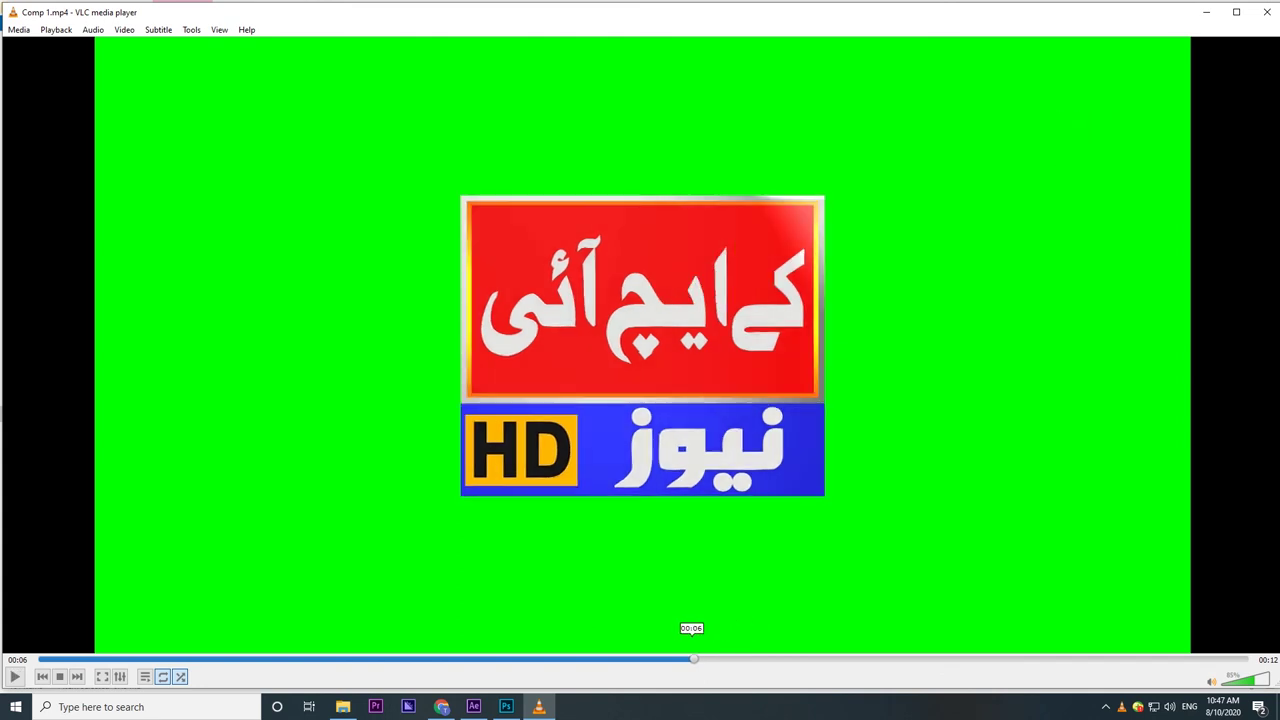
{"action": "key", "text": "space"}
{"action": "key", "text": "space"}
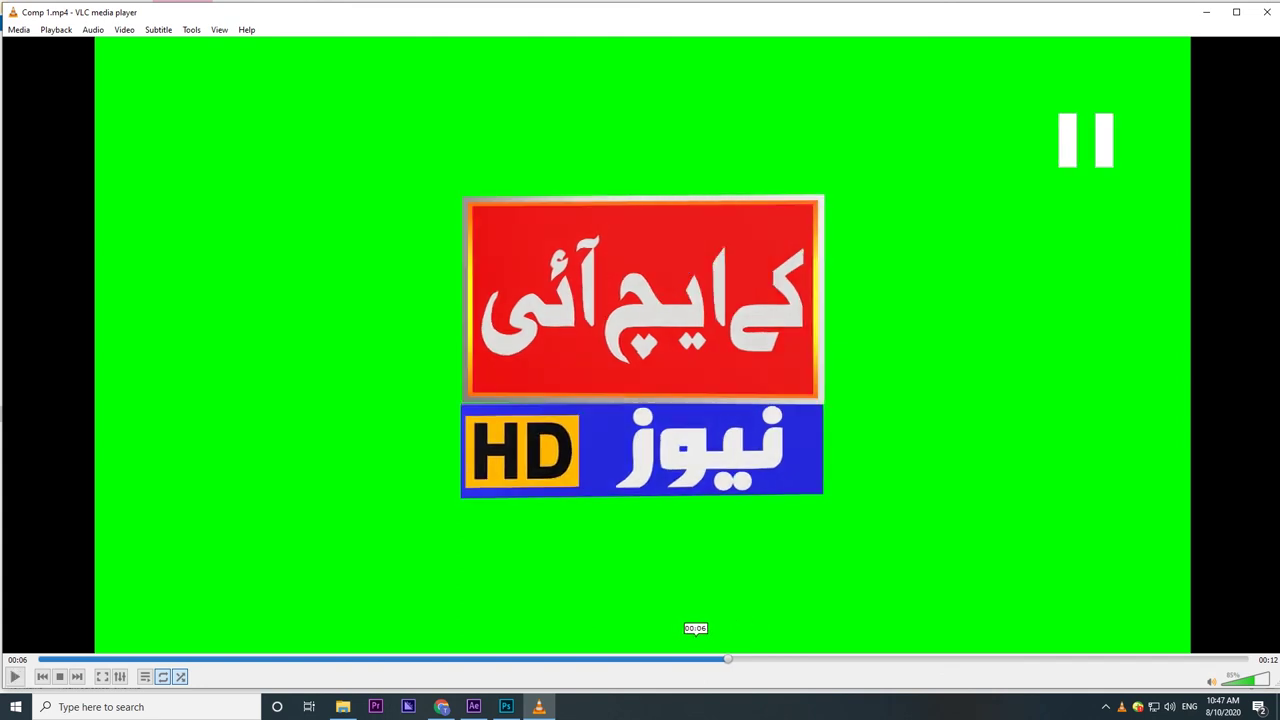
{"action": "left_click", "coordinate": [662, 659]}
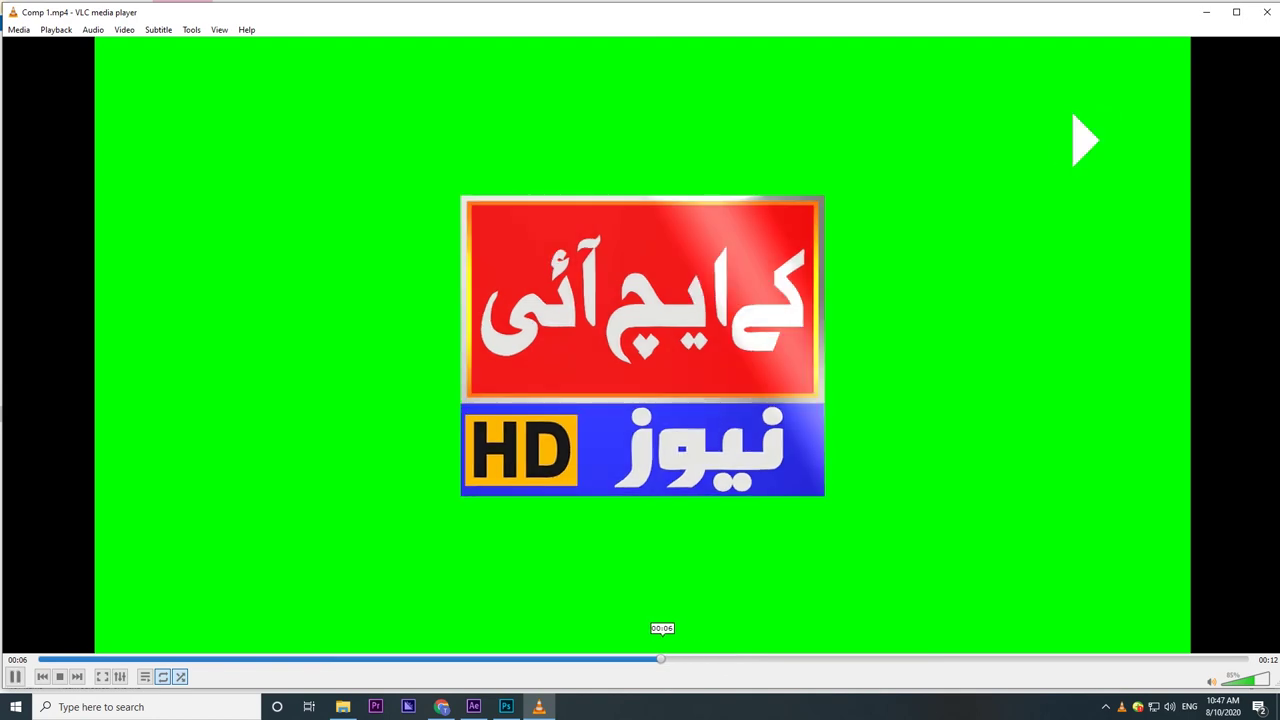
{"action": "key", "text": "space"}
{"action": "key", "text": "space"}
{"action": "key", "text": "space"}
{"action": "key", "text": "space"}
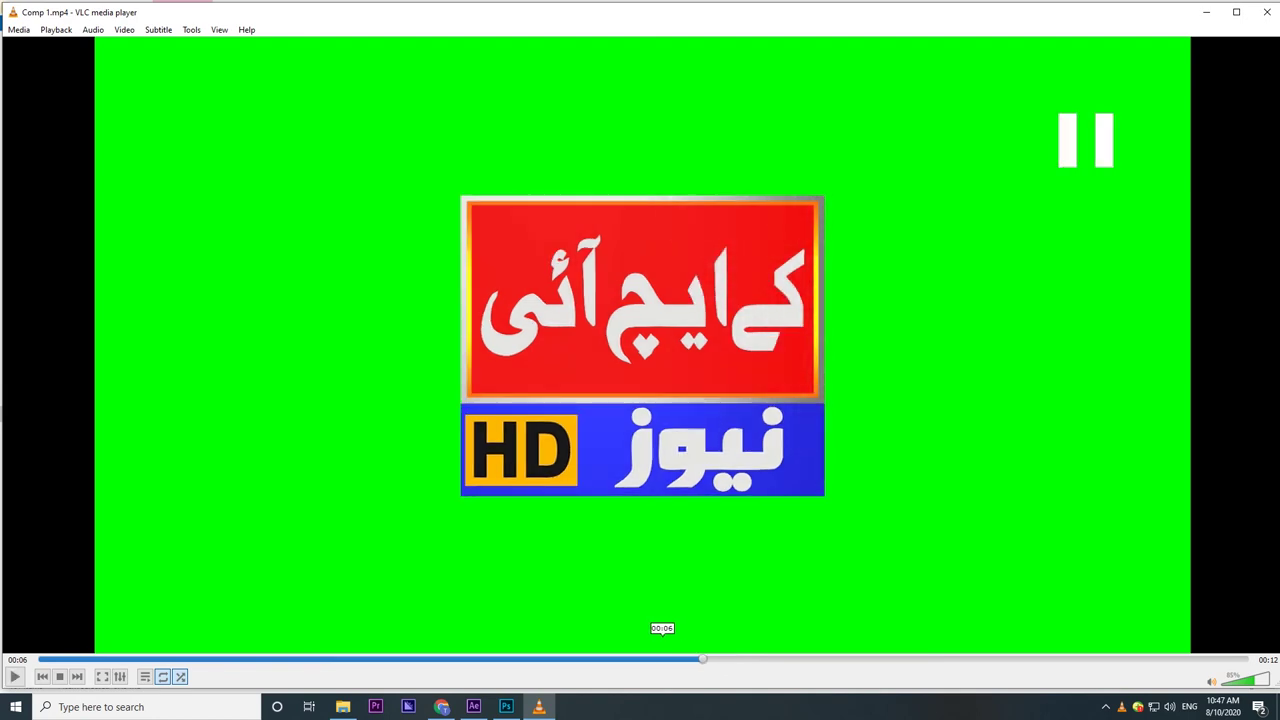
{"action": "left_click", "coordinate": [124, 29]}
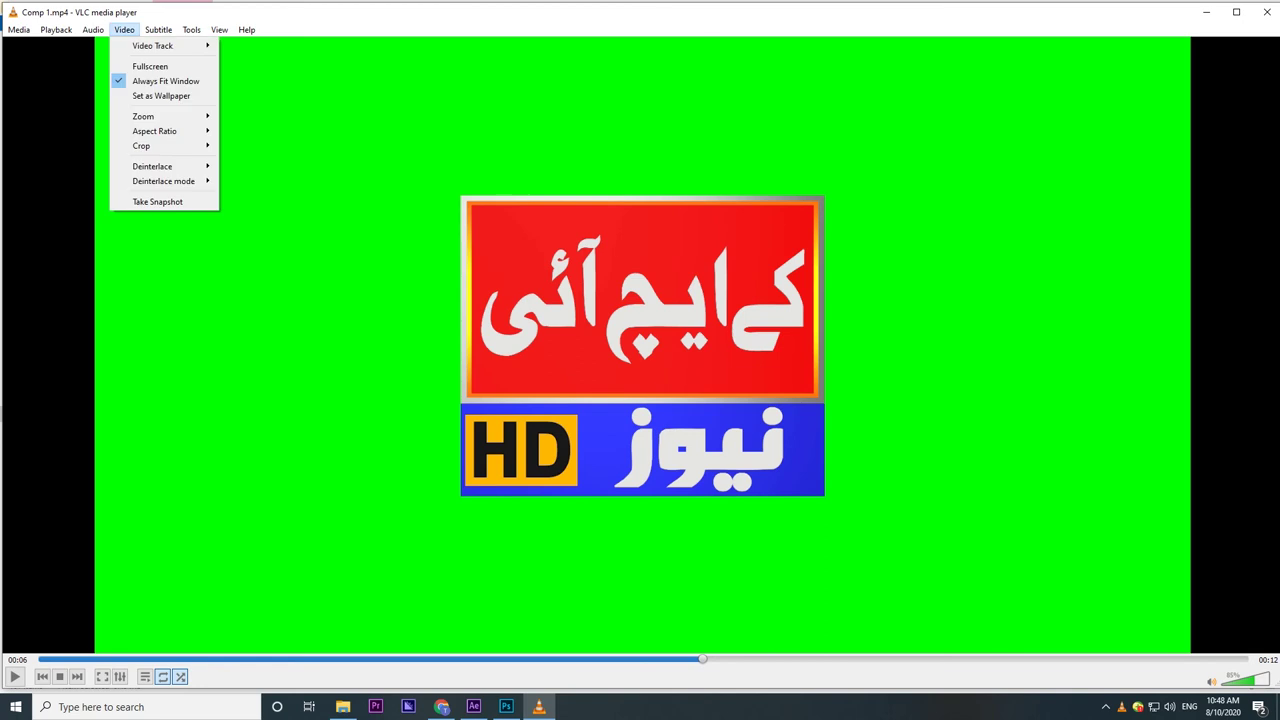
{"action": "left_click", "coordinate": [157, 201]}
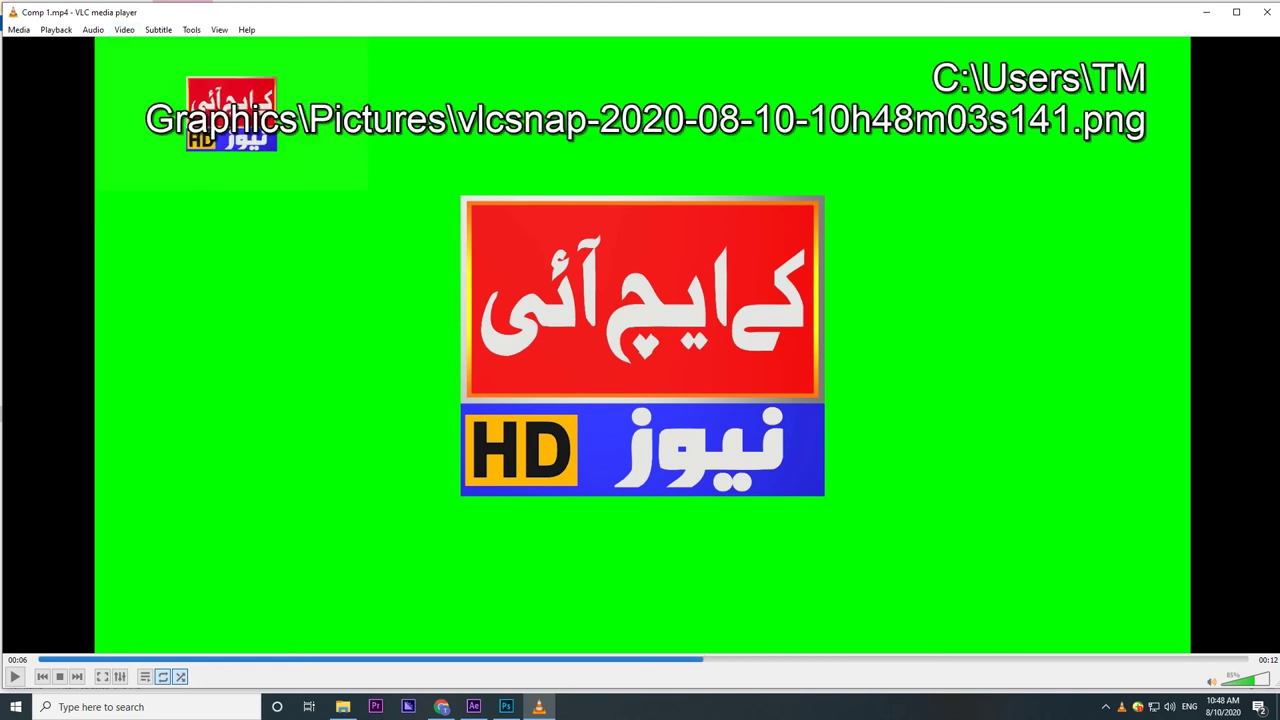
- Find the vlcsnap PNG in Pictures and drag it toward After Effects
{"action": "key", "text": "alt+Tab"}
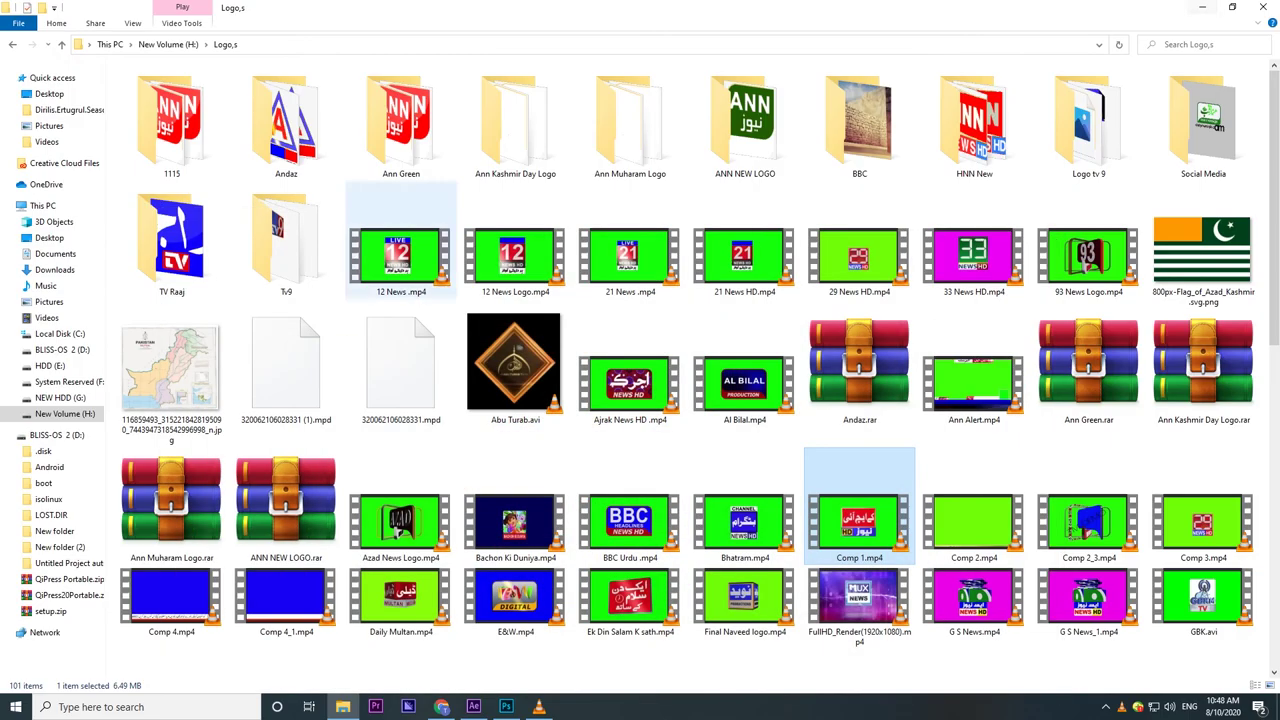
{"action": "left_click", "coordinate": [49, 301]}
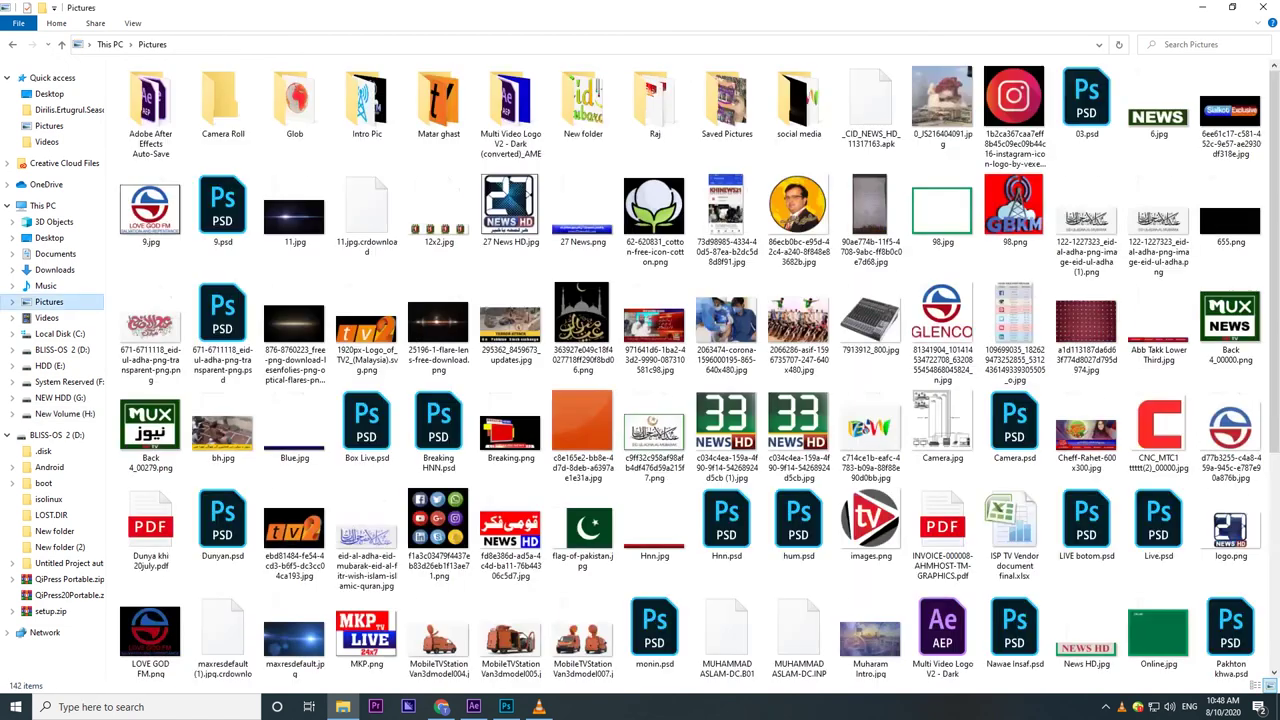
{"action": "scroll", "coordinate": [690, 370], "scroll_direction": "down", "scroll_amount": 5}
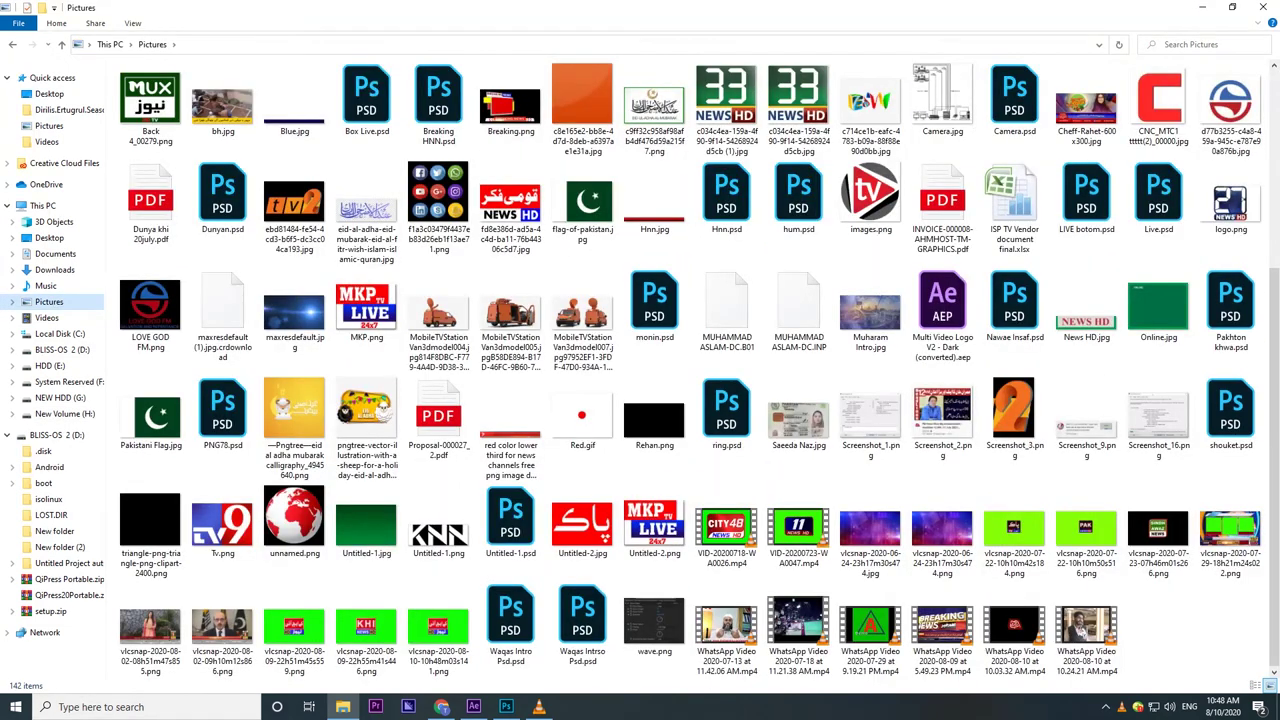
{"action": "left_click", "coordinate": [438, 630]}
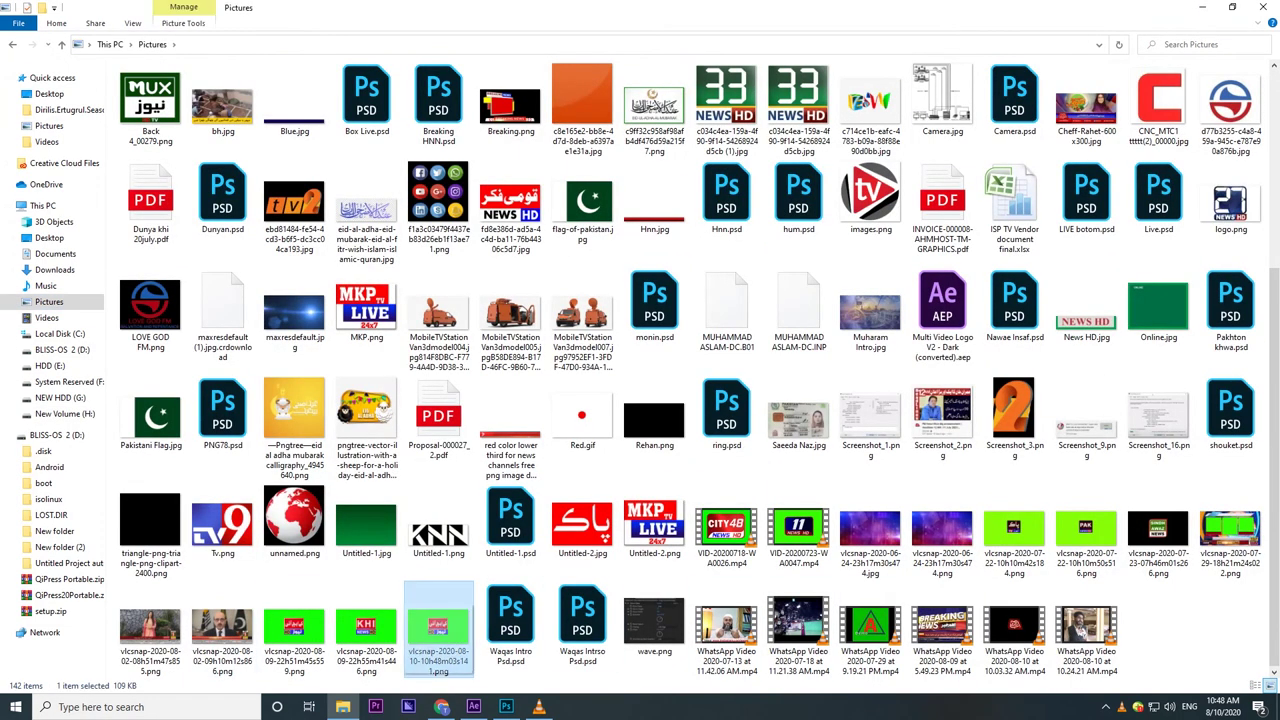
{"action": "left_click_drag", "start_coordinate": [438, 630], "coordinate": [200, 688]}
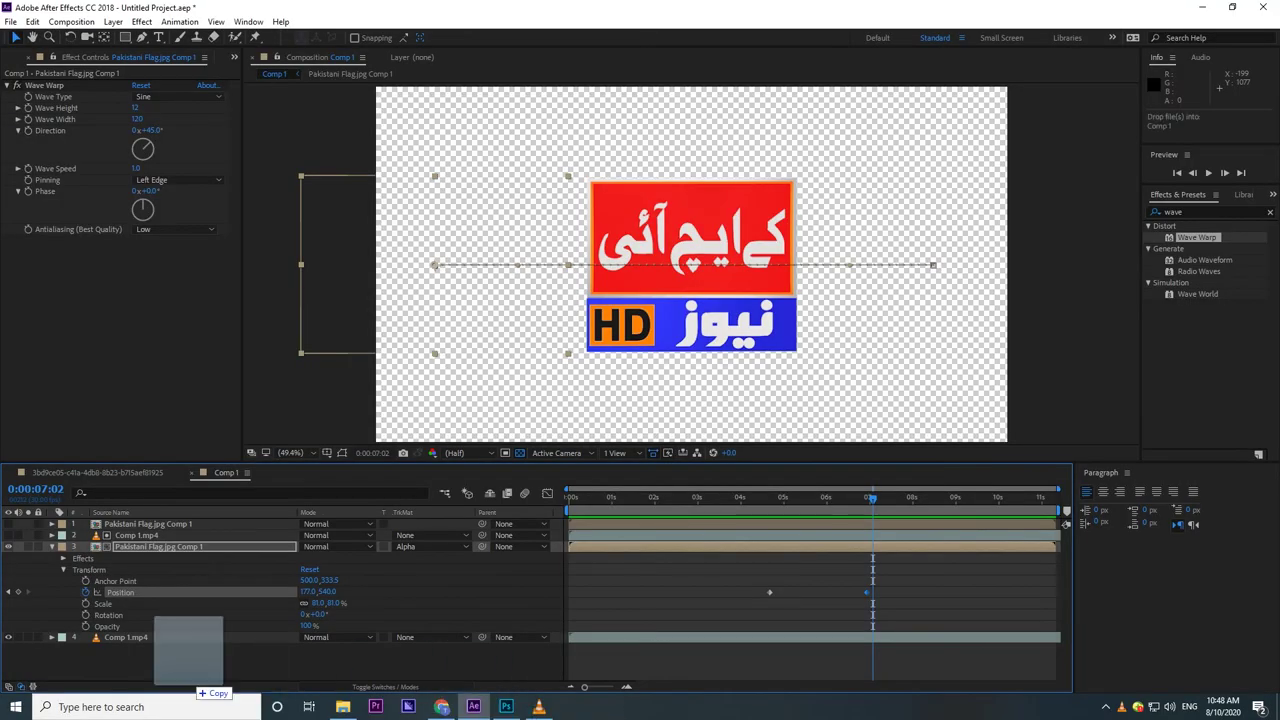
- Add the vlcsnap PNG as a layer and key out its green background with Keylight
{"action": "left_click_drag", "start_coordinate": [200, 688], "coordinate": [692, 265]}
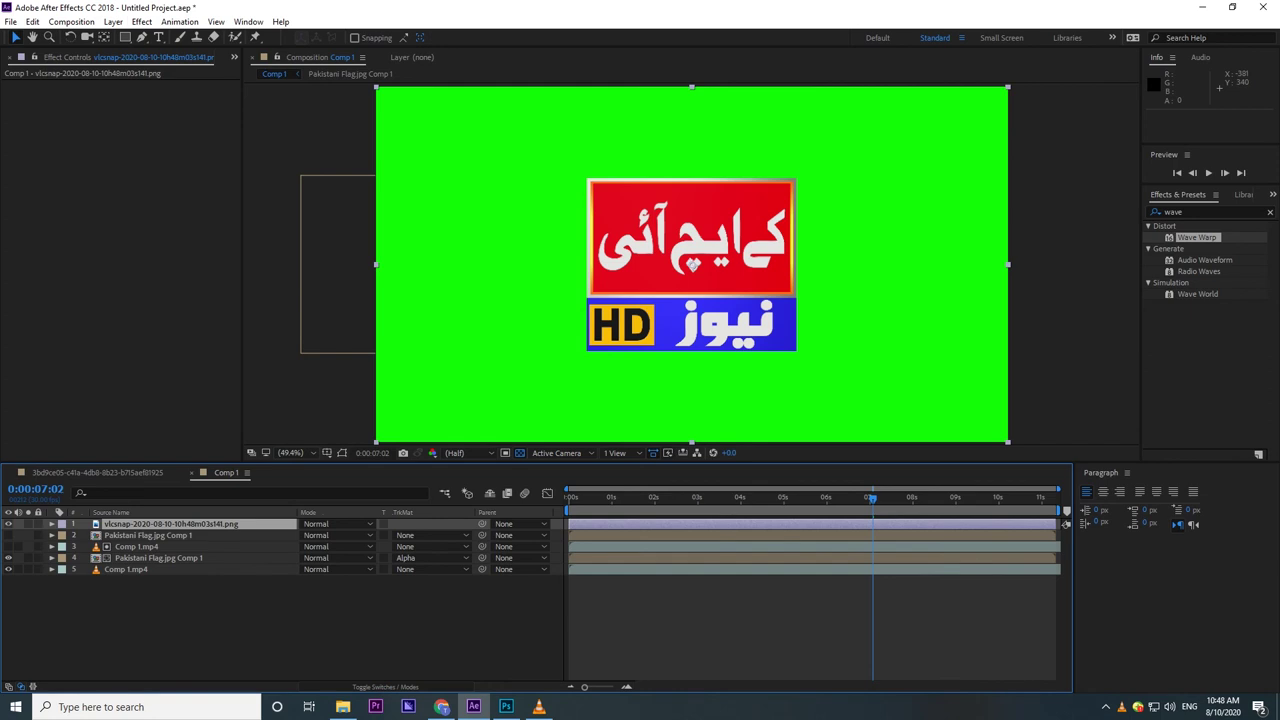
{"action": "left_click", "coordinate": [142, 21]}
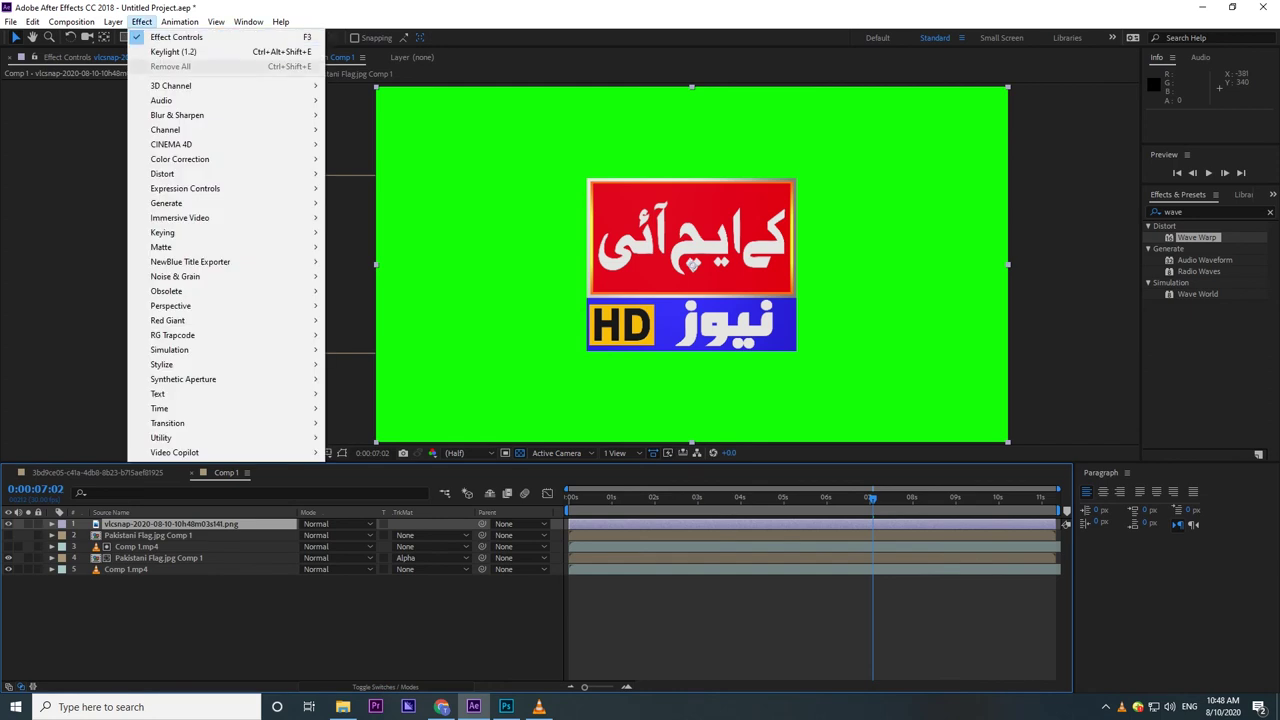
{"action": "left_click", "coordinate": [173, 51]}
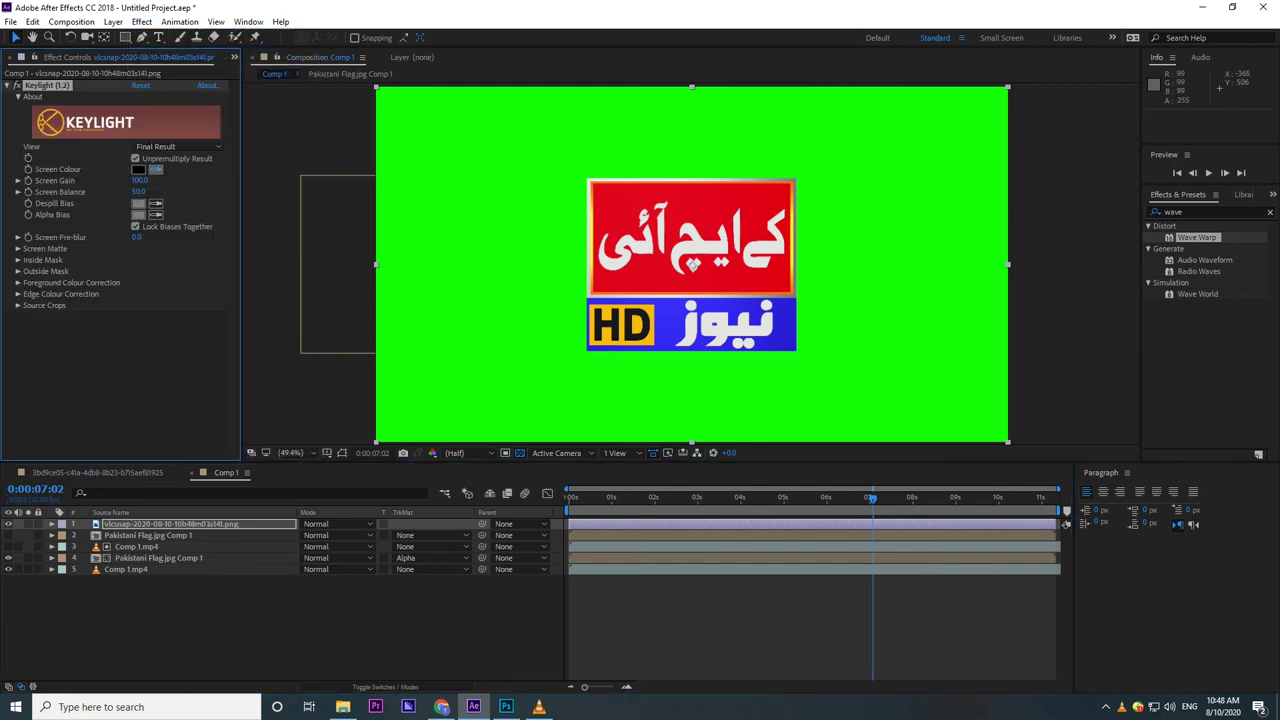
{"action": "left_click", "coordinate": [692, 264]}
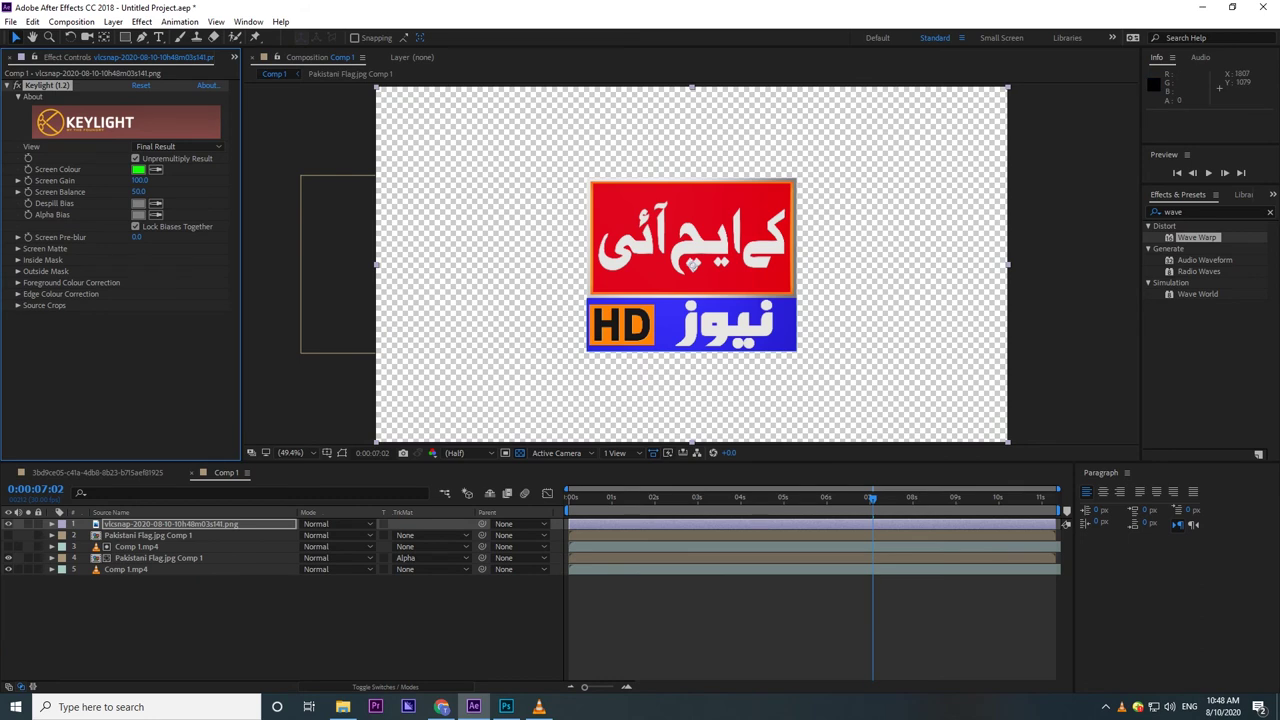
{"action": "key", "text": "space"}
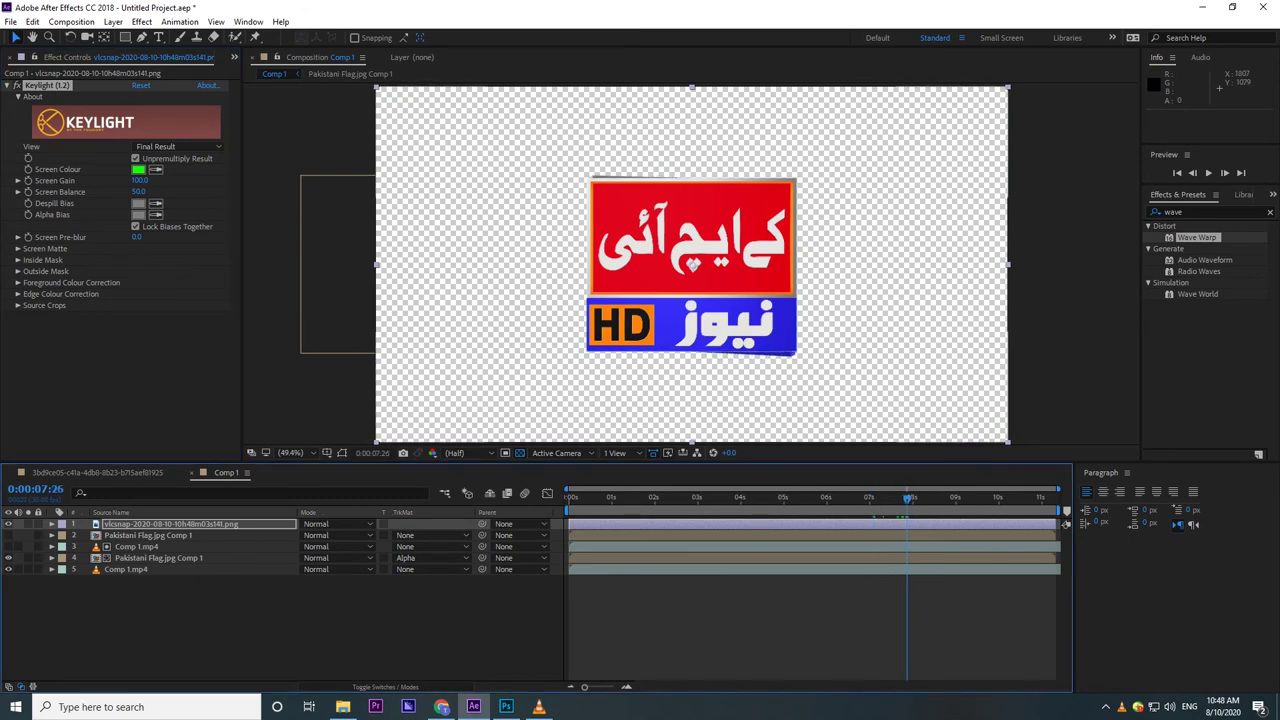
- Stack the snapshot layer just above Comp 1.mp4 and review where the flag wipes the logo
{"action": "left_click_drag", "start_coordinate": [170, 524], "coordinate": [160, 576]}
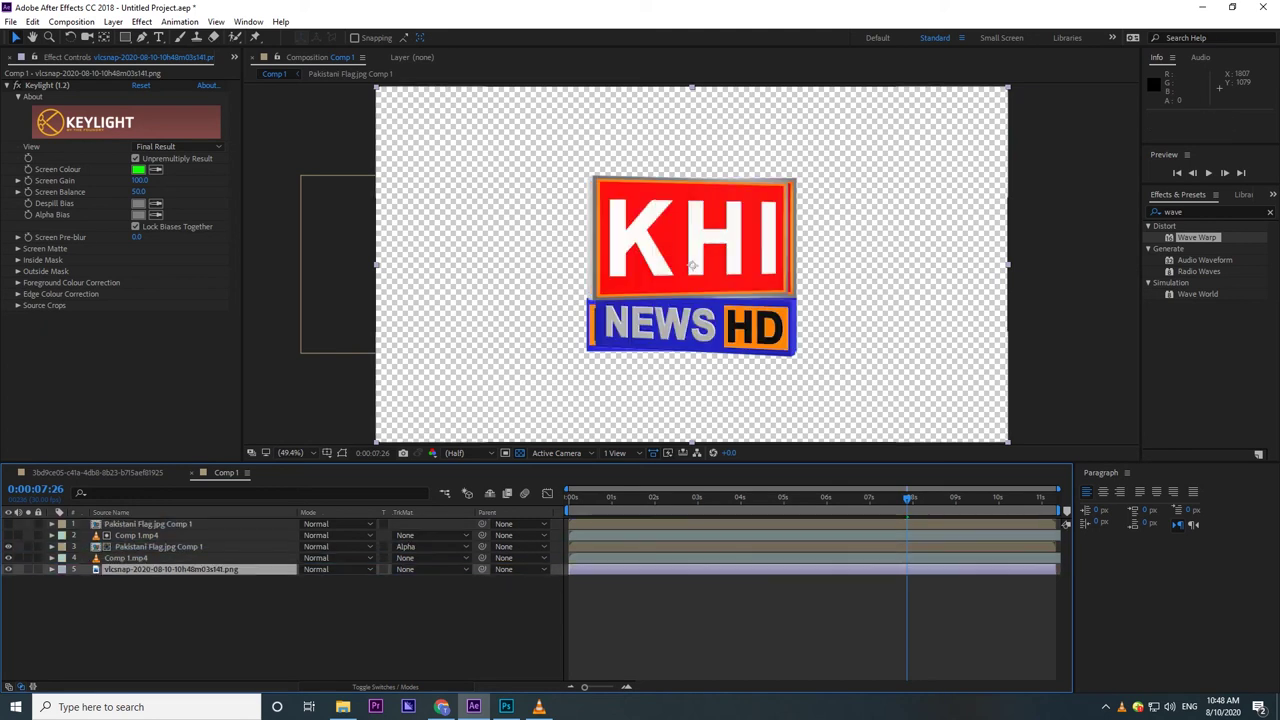
{"action": "left_click_drag", "start_coordinate": [907, 497], "coordinate": [873, 497]}
{"action": "left_click_drag", "start_coordinate": [160, 569], "coordinate": [160, 557]}
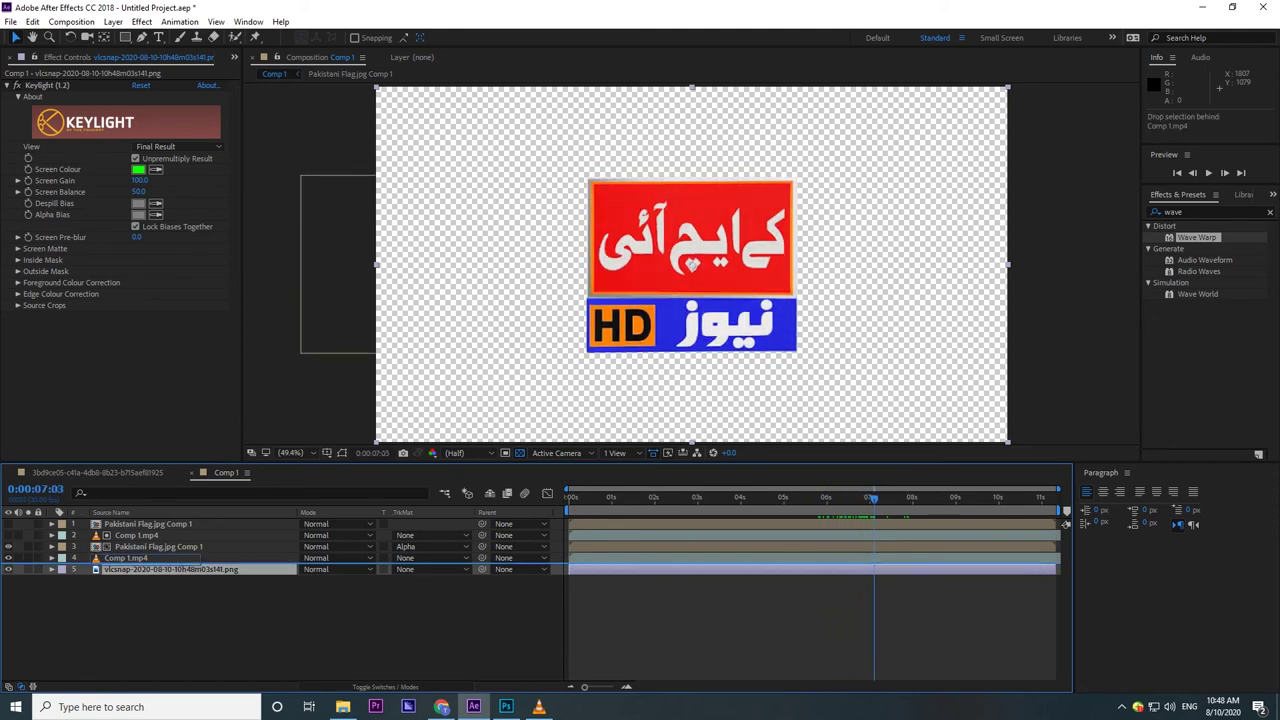
{"action": "mouse_move", "coordinate": [873, 497]}
{"action": "left_mouse_down"}
{"action": "mouse_move", "coordinate": [829, 497]}
{"action": "mouse_move", "coordinate": [872, 497]}
{"action": "mouse_move", "coordinate": [858, 497]}
{"action": "left_mouse_up"}
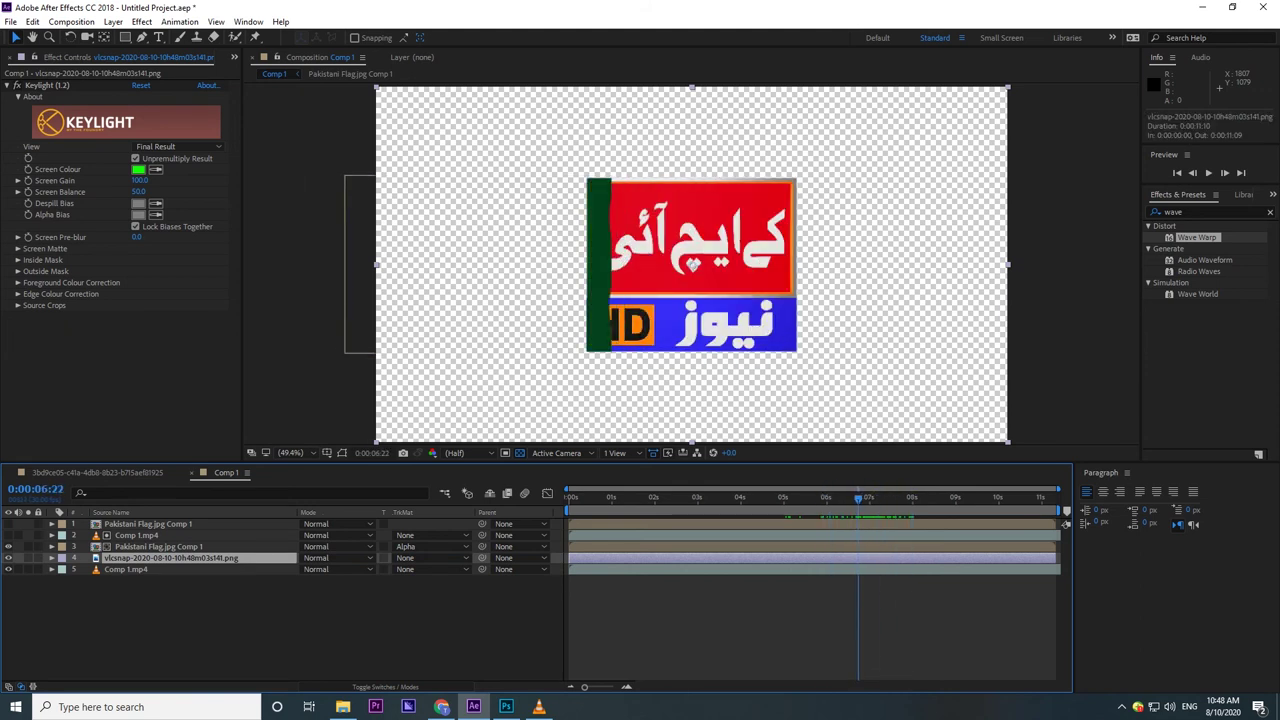
{"action": "left_click", "coordinate": [342, 707]}
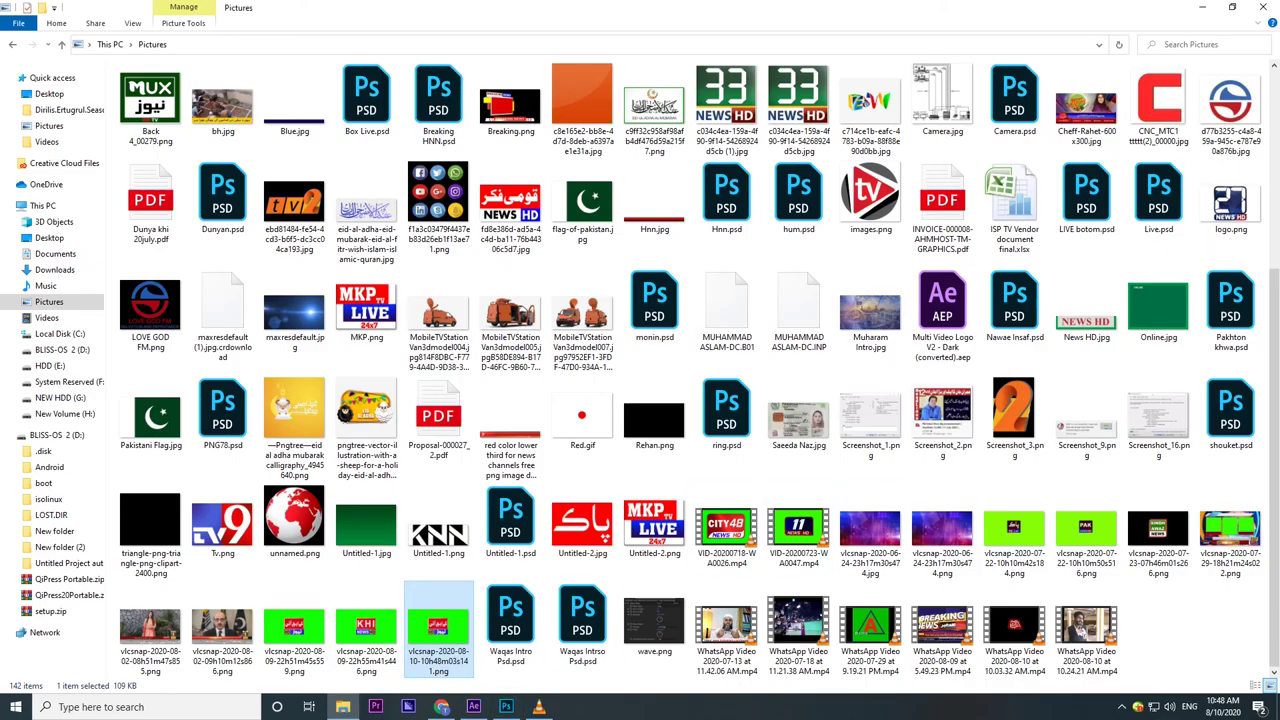
{"action": "left_click_drag", "start_coordinate": [440, 640], "coordinate": [794, 57]}
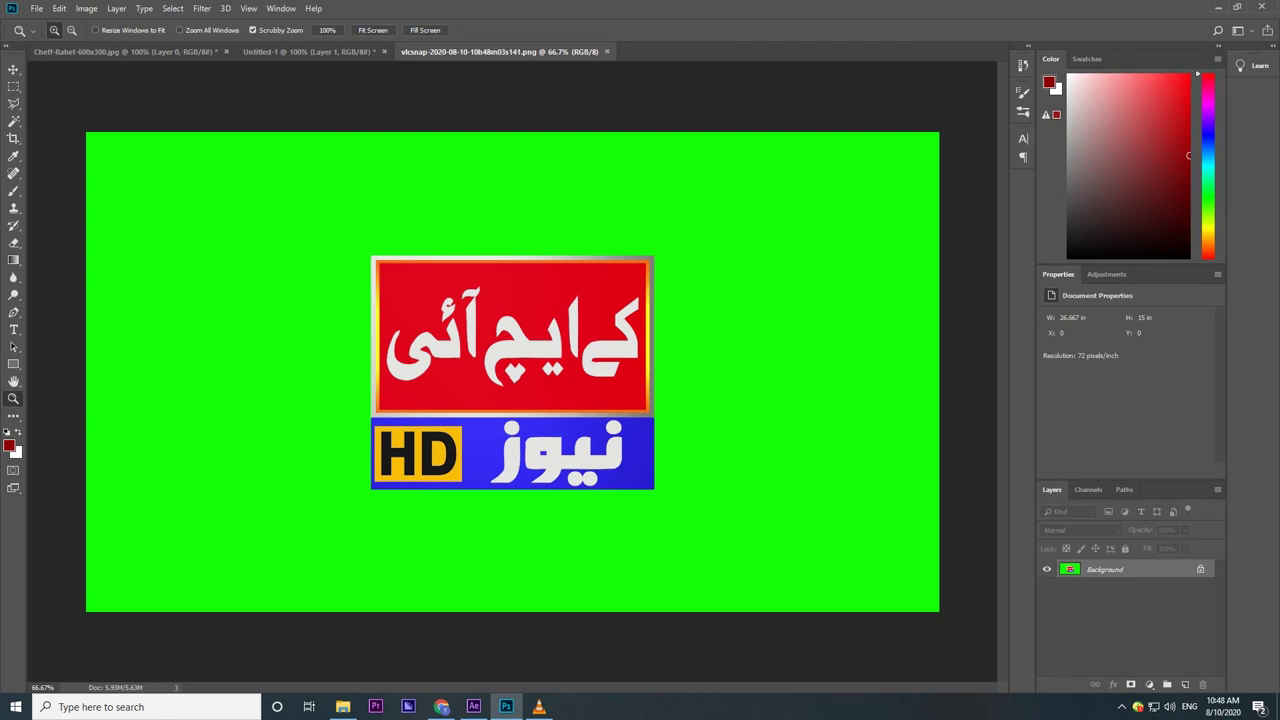
- Unlock the background as Layer 0 and delete the green backdrop using Magic Wand tolerance 50
{"action": "key", "text": "w"}
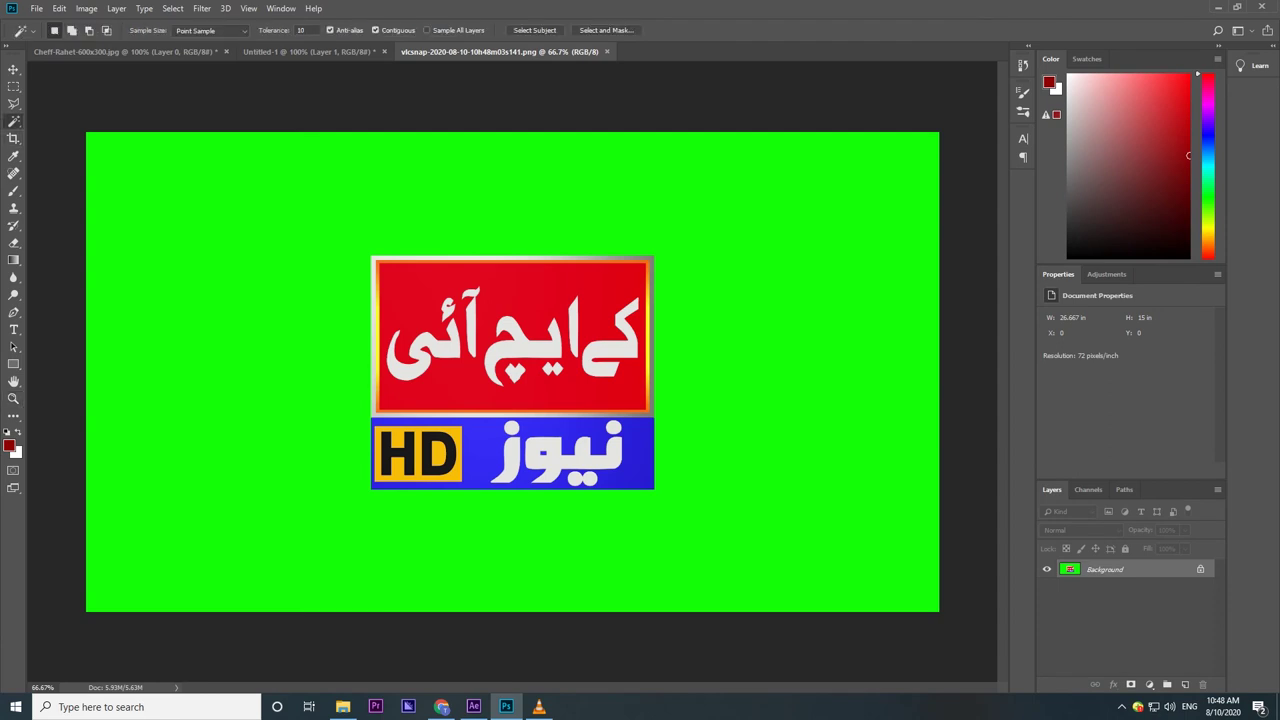
{"action": "double_click", "coordinate": [1105, 569]}
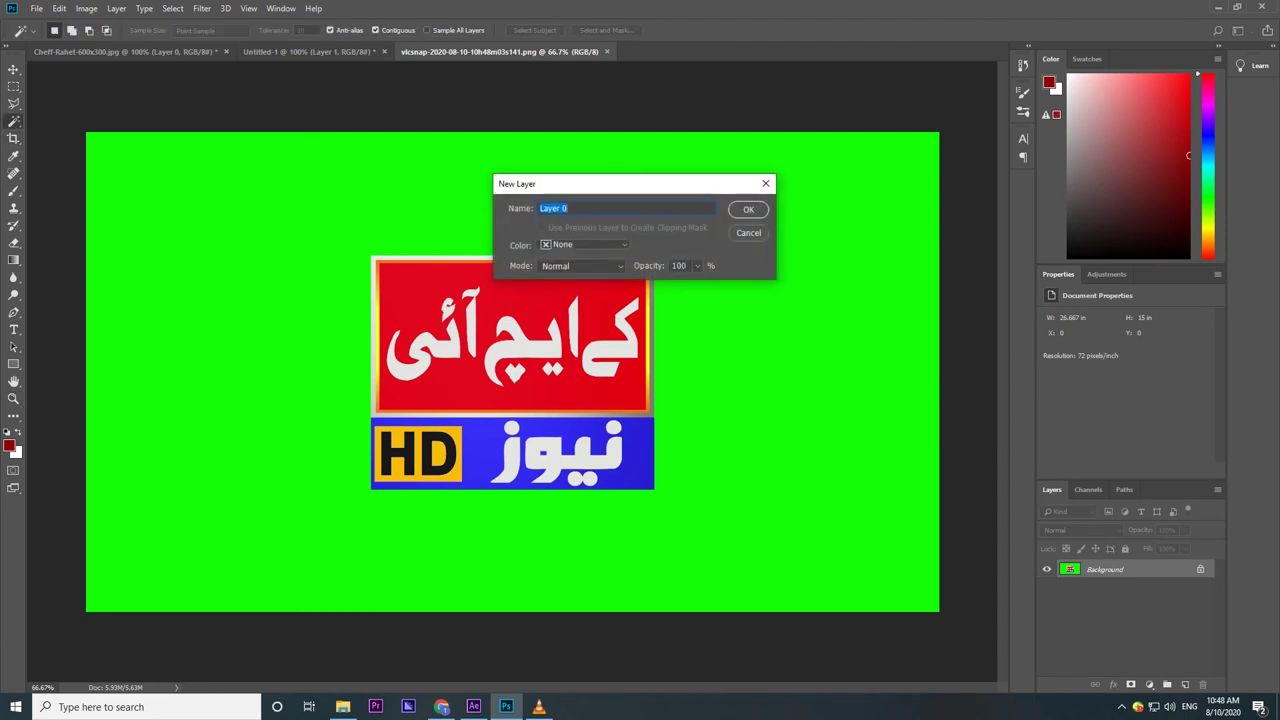
{"action": "key", "text": "Return"}
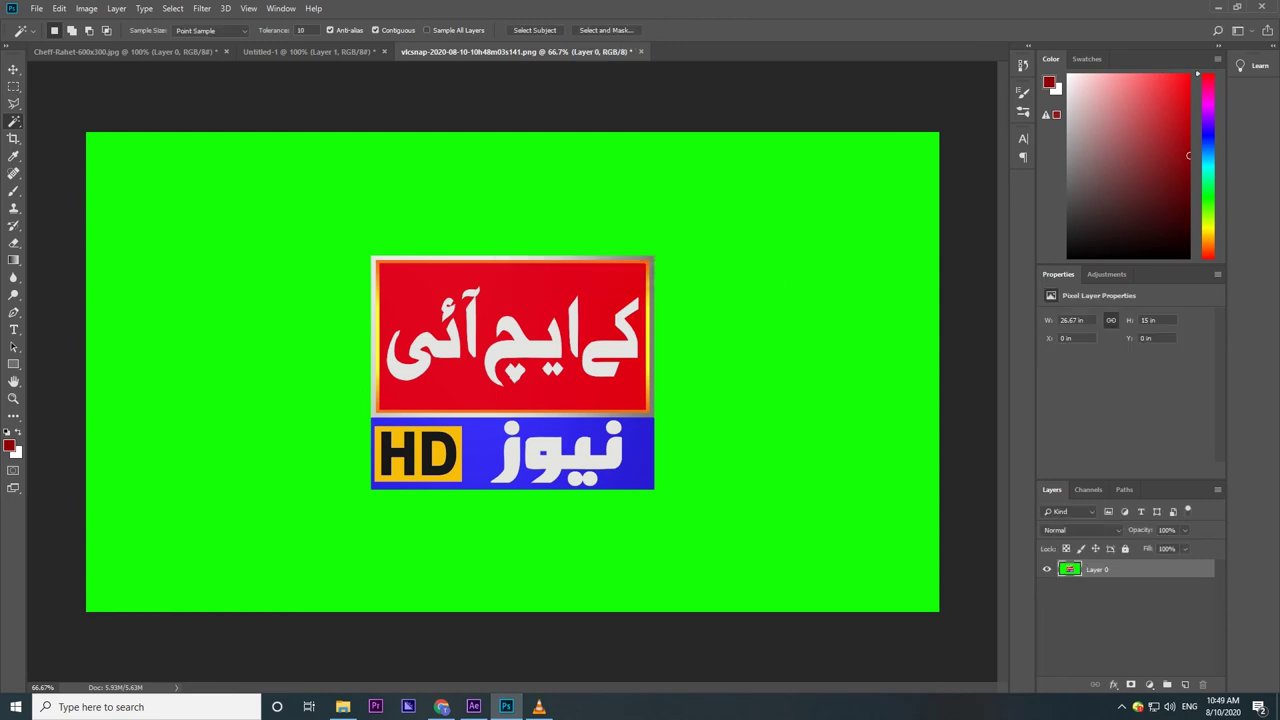
{"action": "left_click", "coordinate": [930, 200]}
{"action": "key", "text": "Delete"}
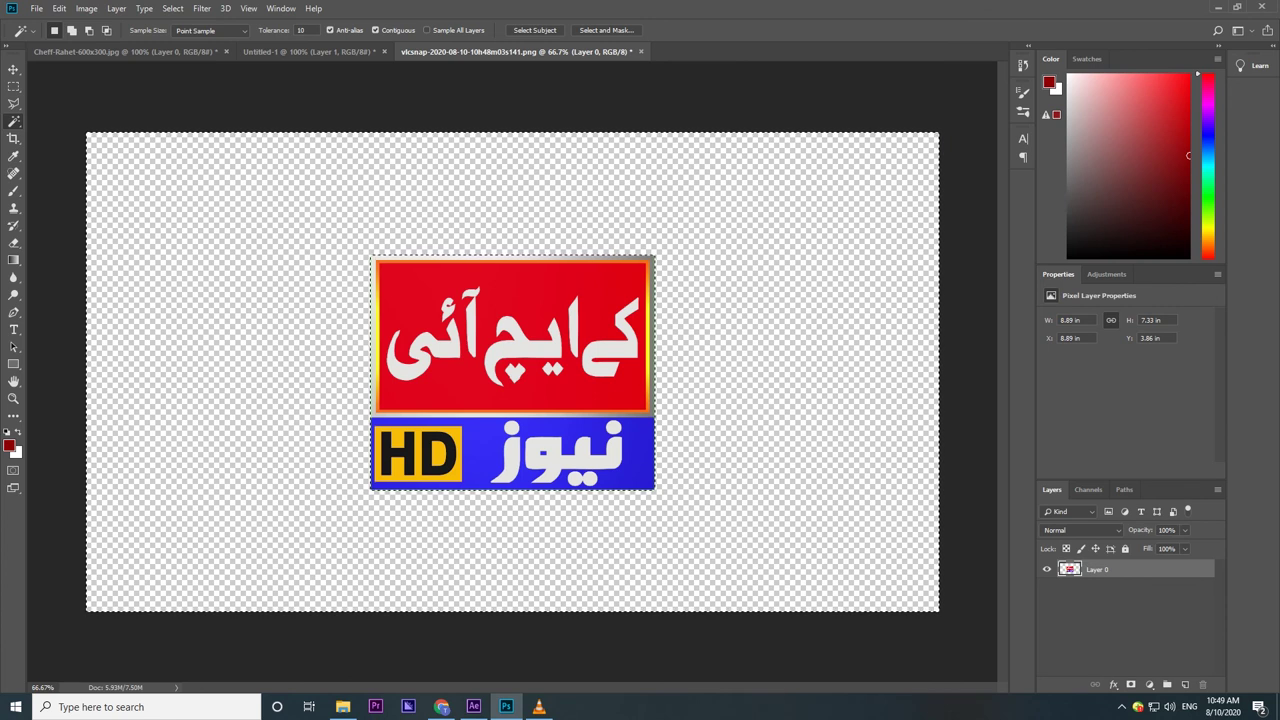
{"action": "key", "text": "ctrl+z"}
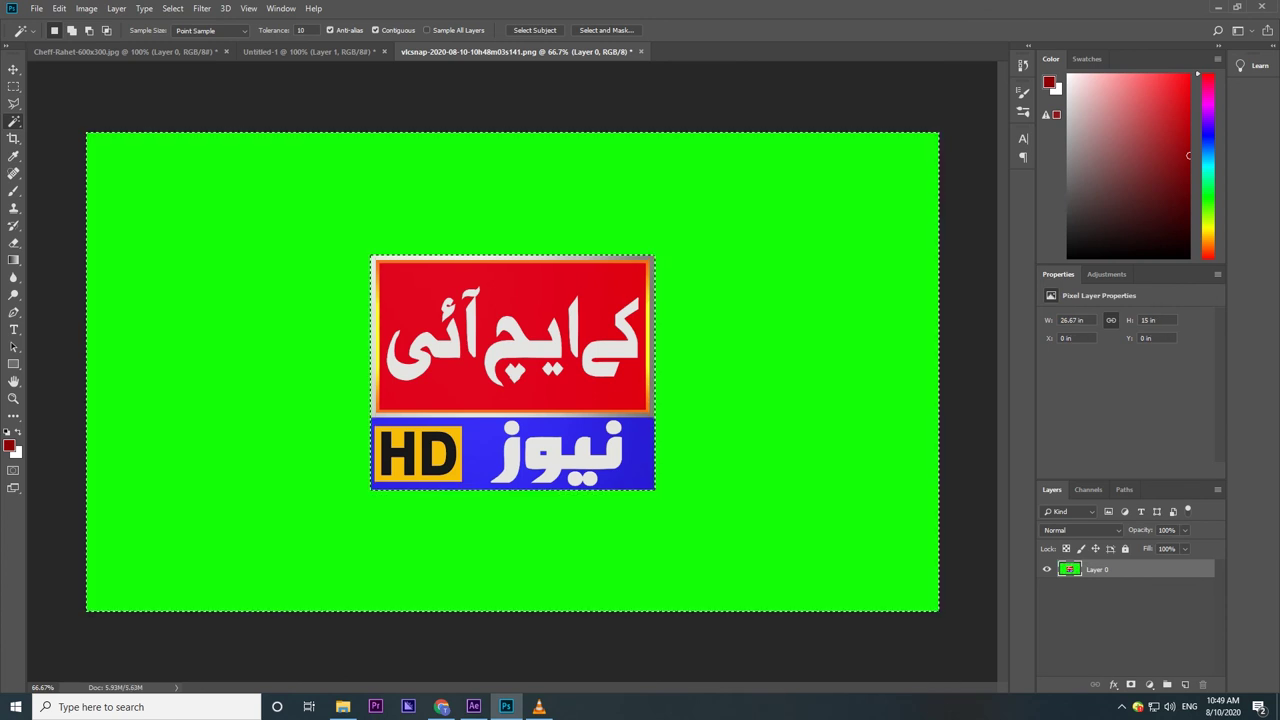
{"action": "left_click", "coordinate": [300, 30]}
{"action": "type", "text": "50"}
{"action": "key", "text": "Return"}
{"action": "key", "text": "Delete"}
{"action": "key", "text": "ctrl+d"}
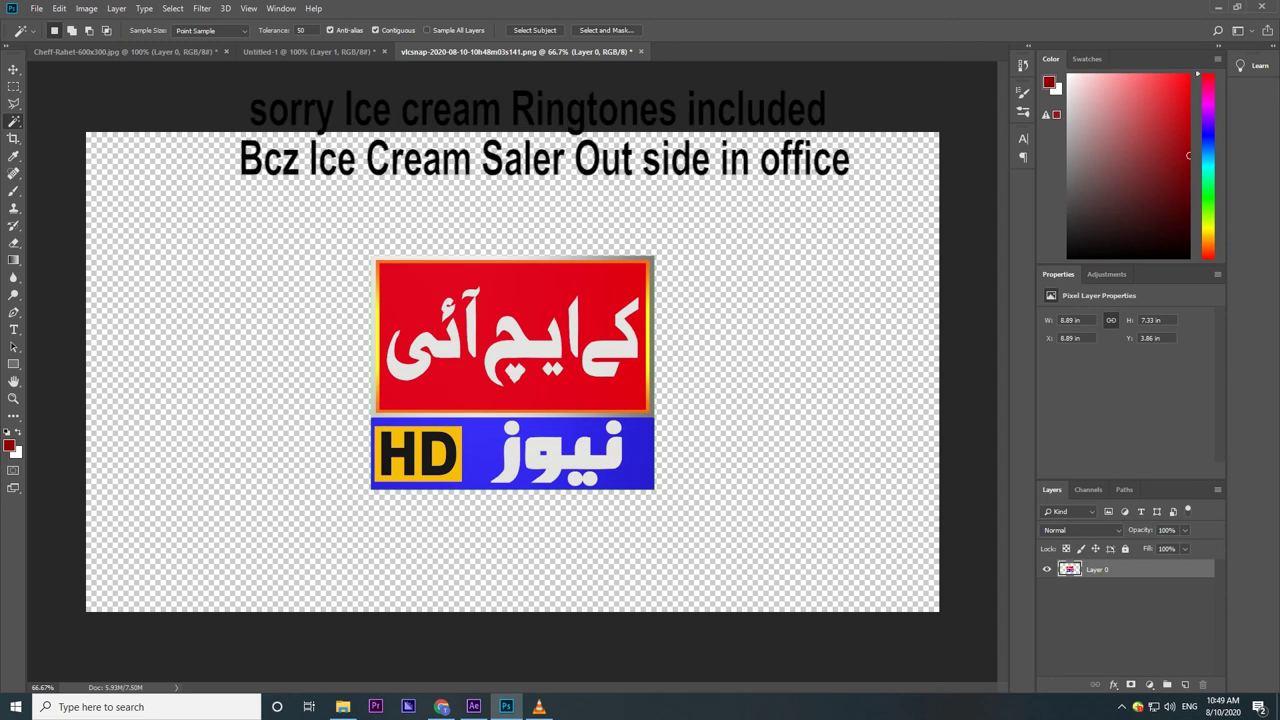
- Zoom the logo to 100% and select the red panel behind the Urdu lettering
{"action": "key", "text": "z"}
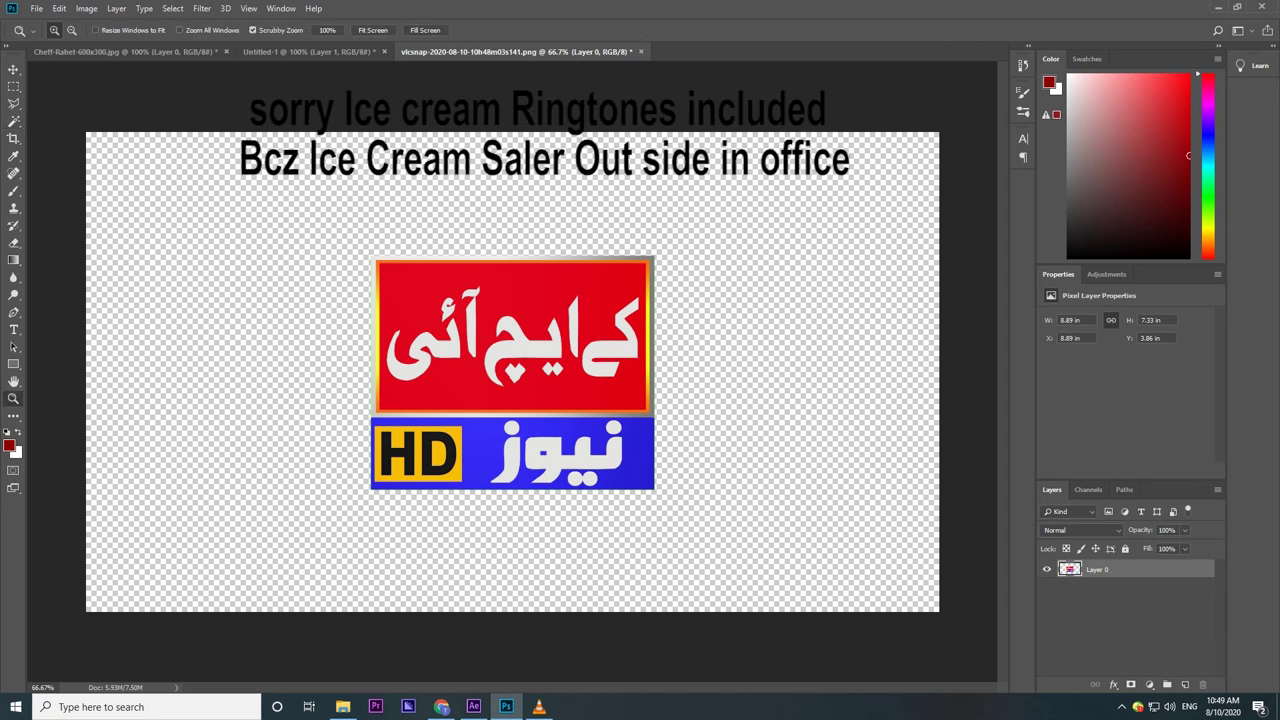
{"action": "left_click", "coordinate": [474, 305]}
{"action": "key", "text": "w"}
{"action": "left_click", "coordinate": [500, 260]}
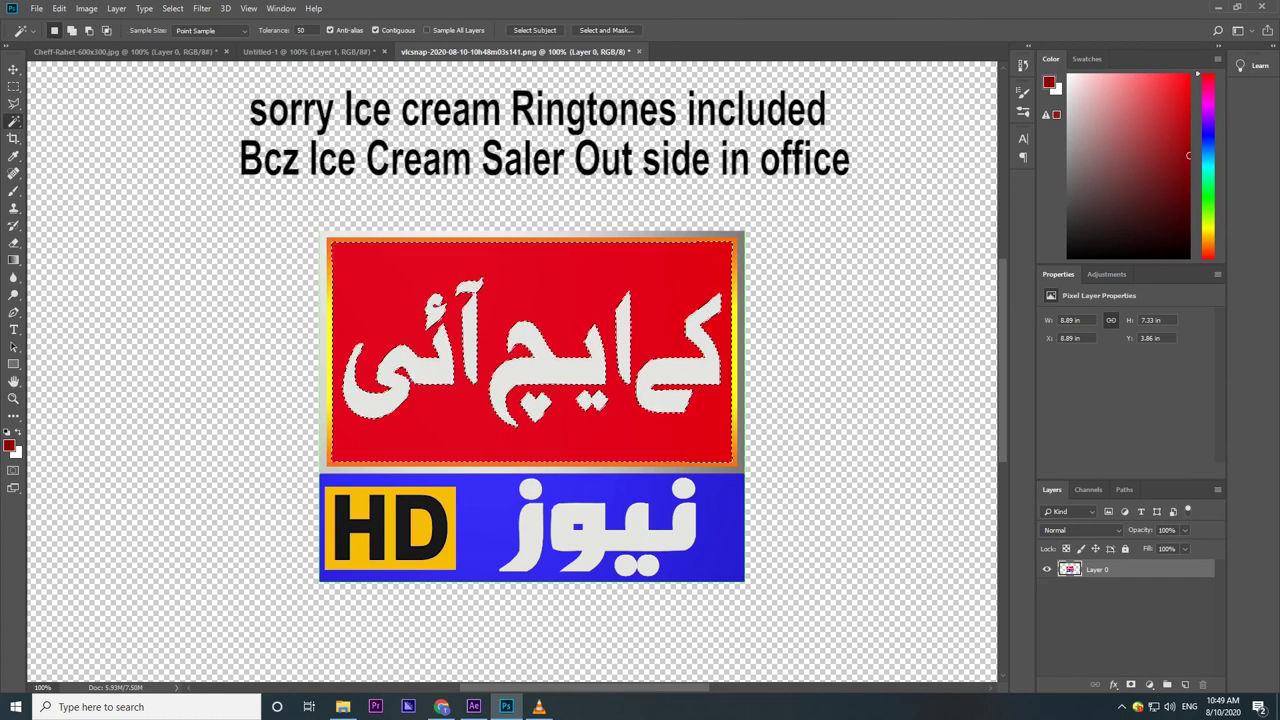
- Brush dark green over the logo's red panel behind the Urdu lettering
{"action": "key", "text": "b"}
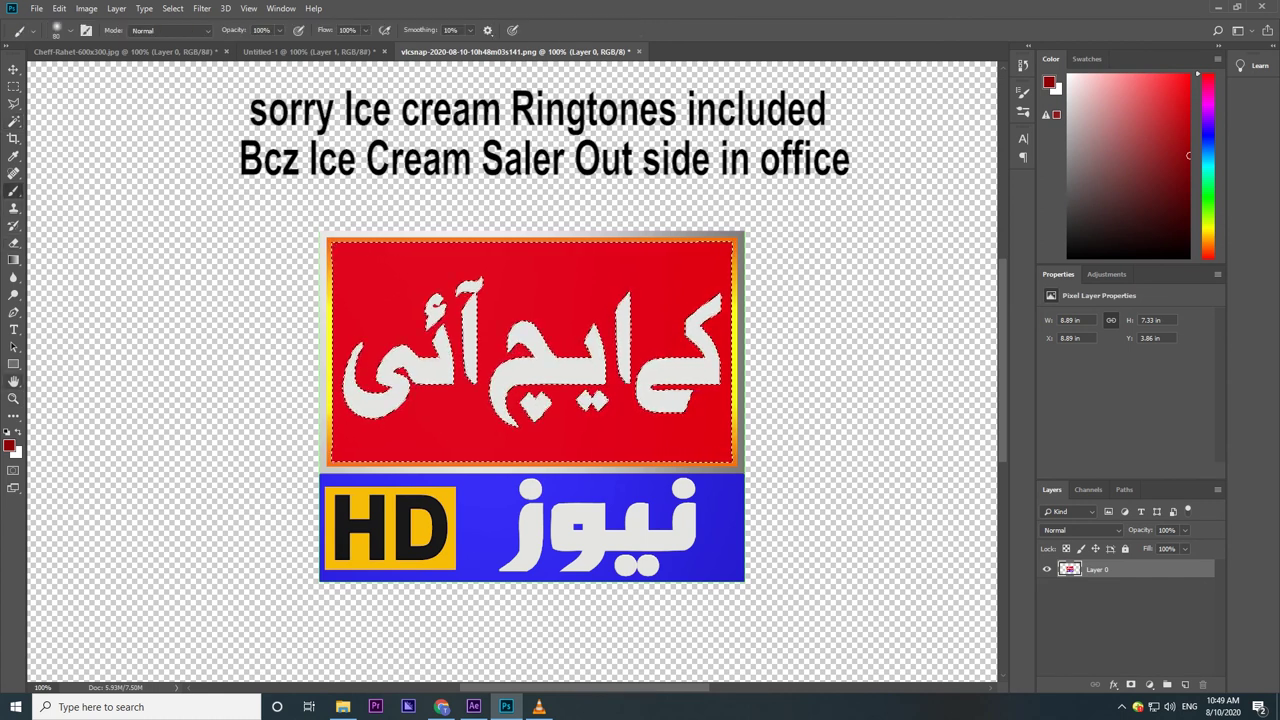
{"action": "left_click", "coordinate": [1207, 214]}
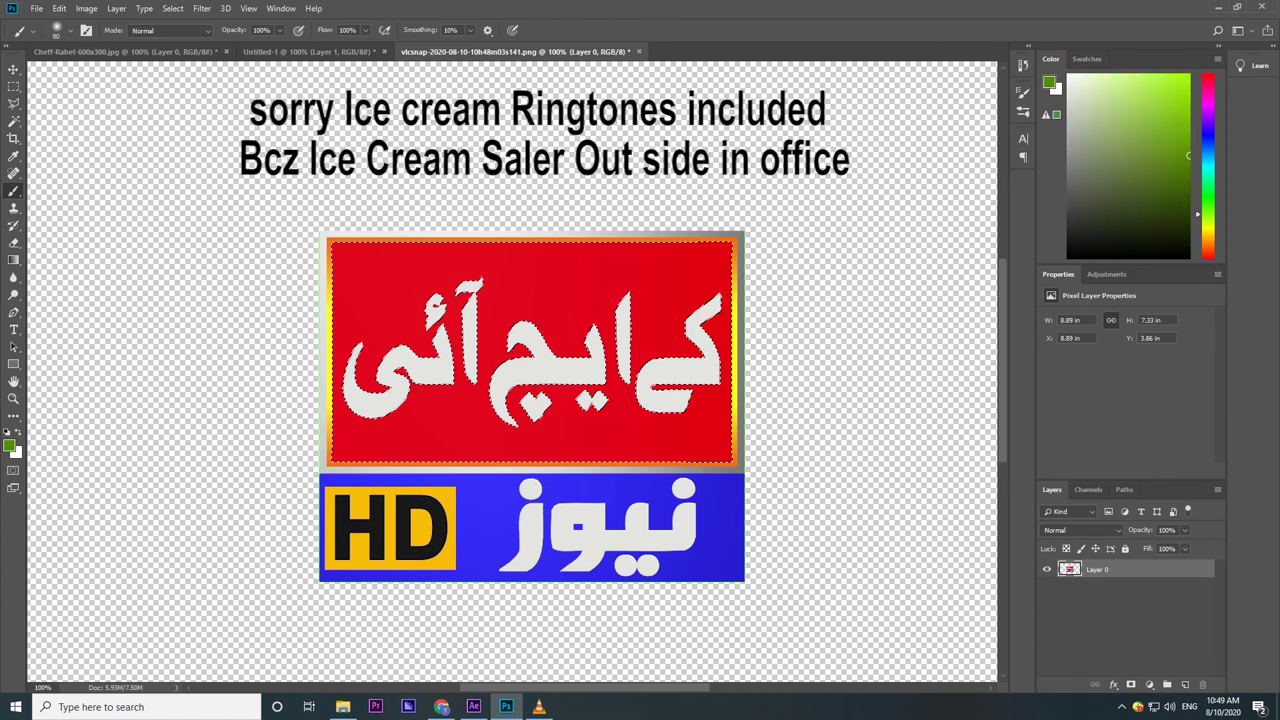
{"action": "left_click", "coordinate": [1189, 204]}
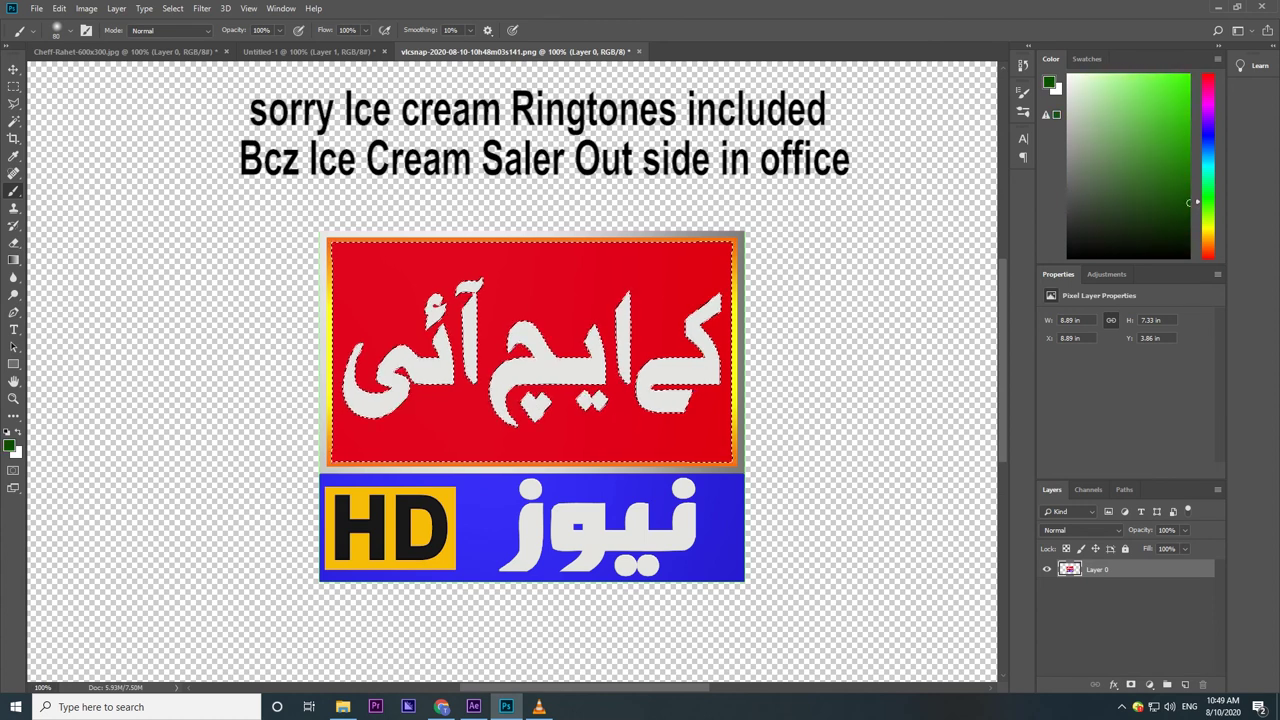
{"action": "left_click_drag", "start_coordinate": [340, 258], "coordinate": [580, 262]}
{"action": "left_click_drag", "start_coordinate": [340, 300], "coordinate": [695, 305]}
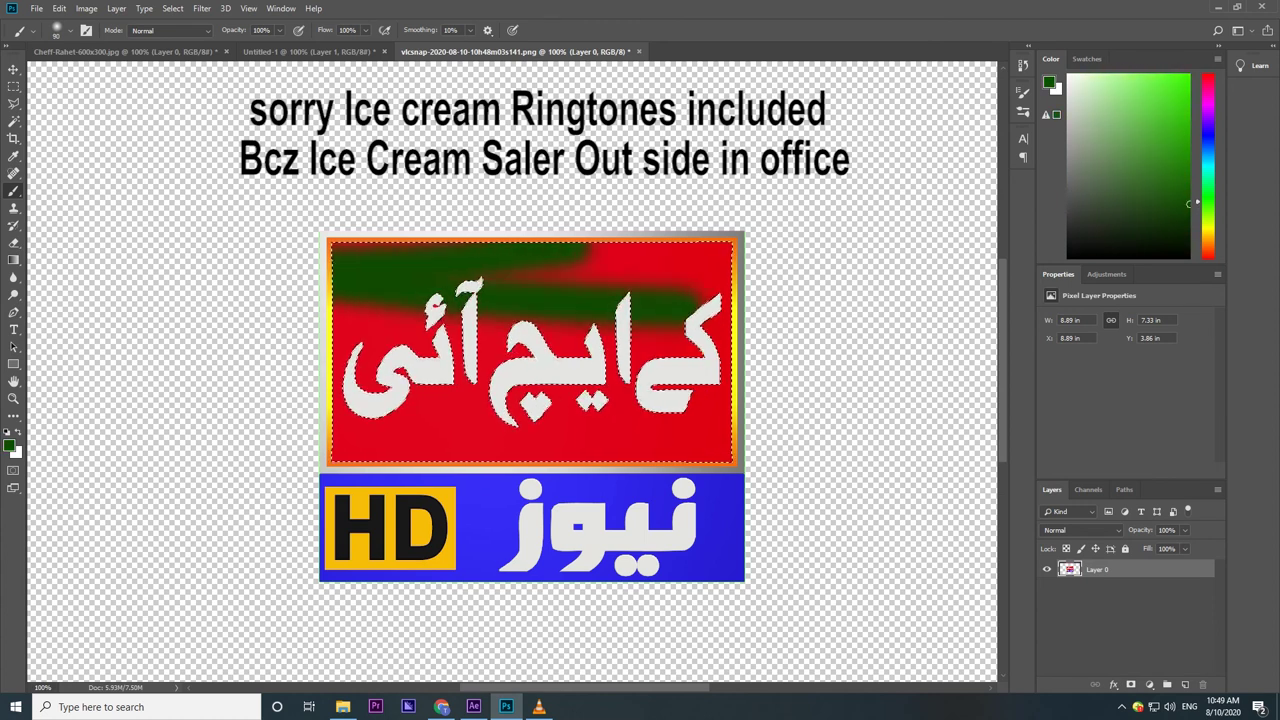
{"action": "left_click_drag", "start_coordinate": [340, 380], "coordinate": [725, 380]}
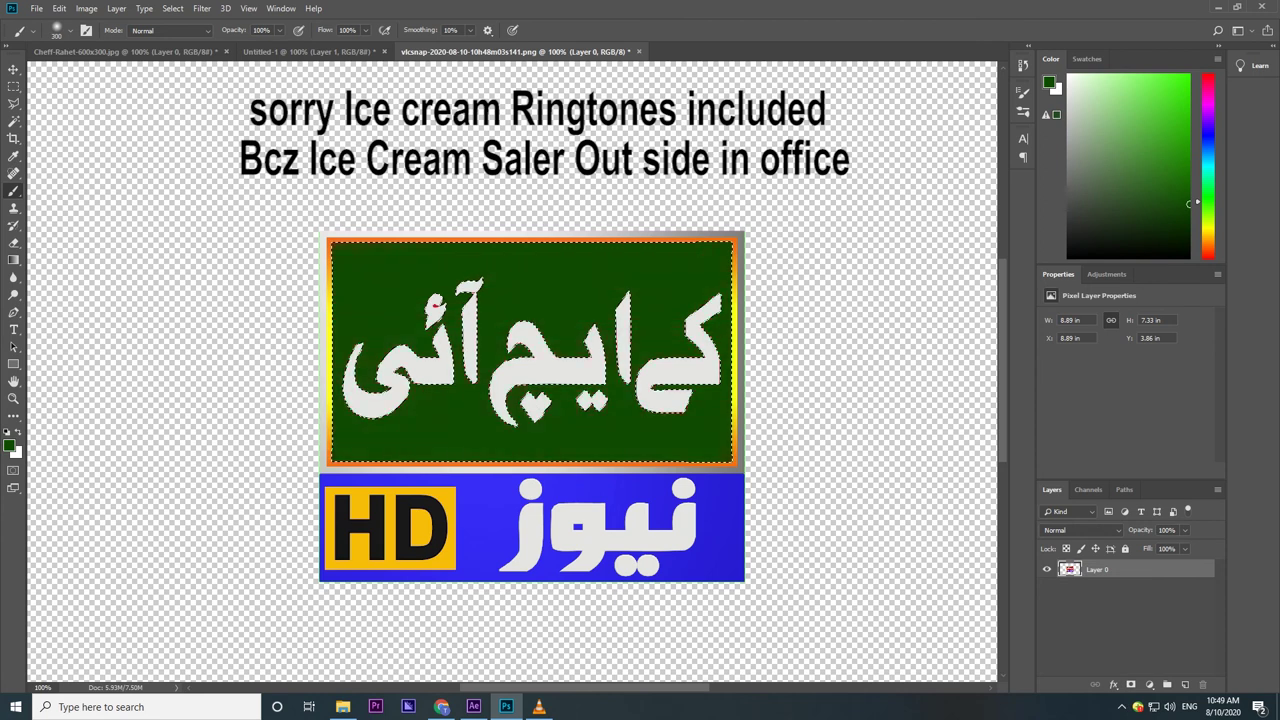
- Zoom into the Urdu letters, fill the leftover red speck green, then zoom back out
{"action": "key", "text": "m"}
{"action": "key", "text": "z"}
{"action": "left_click", "coordinate": [431, 326]}
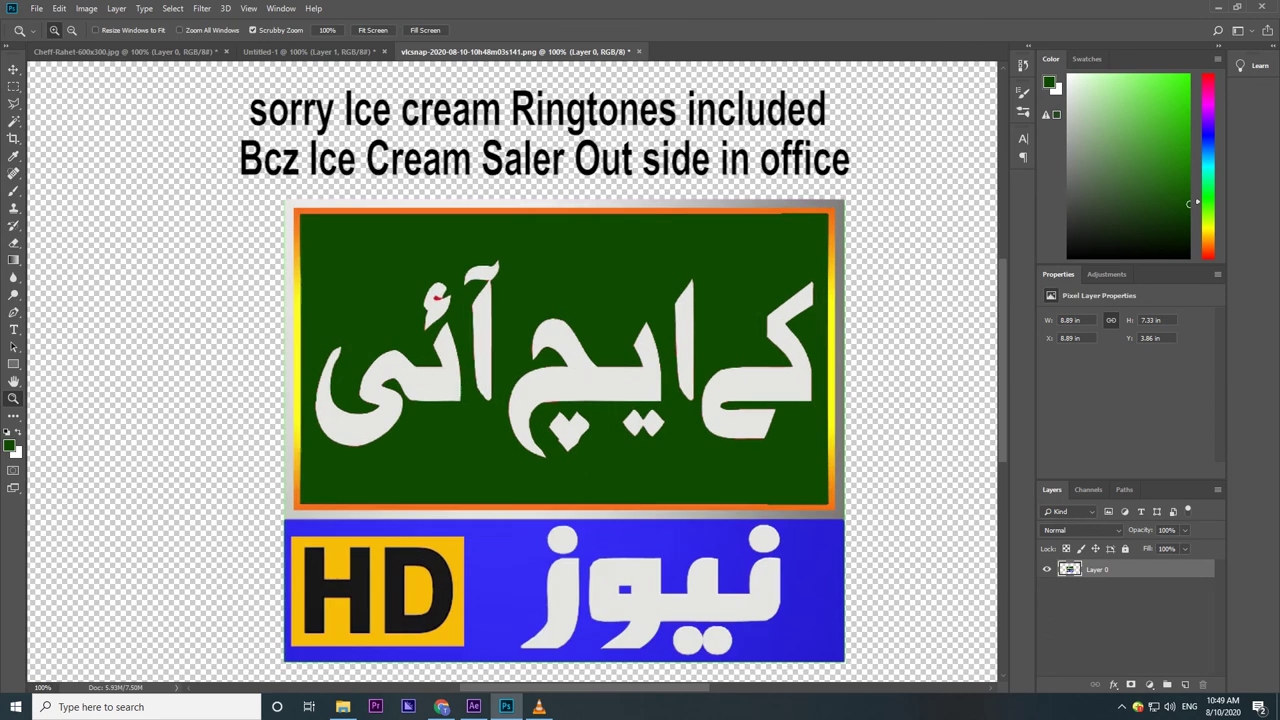
{"action": "key", "text": "w"}
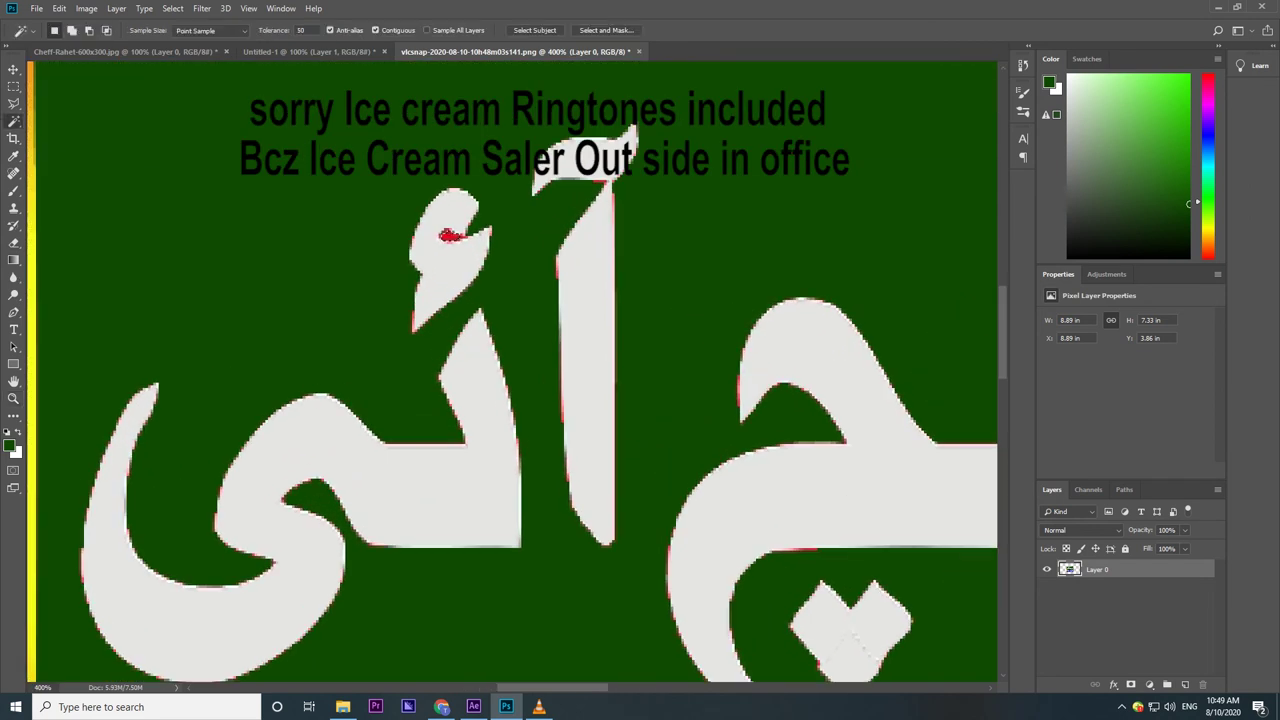
{"action": "key", "text": "alt+BackSpace"}
{"action": "key", "text": "b"}
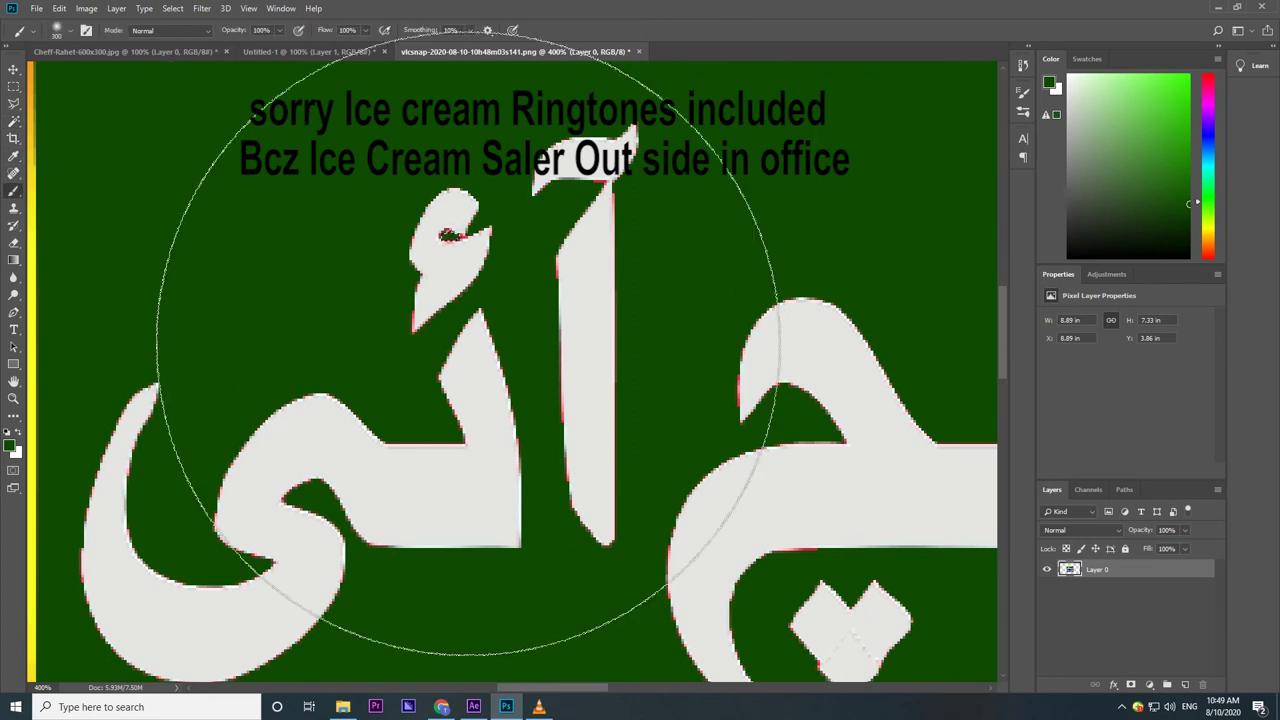
{"action": "left_click", "coordinate": [14, 86]}
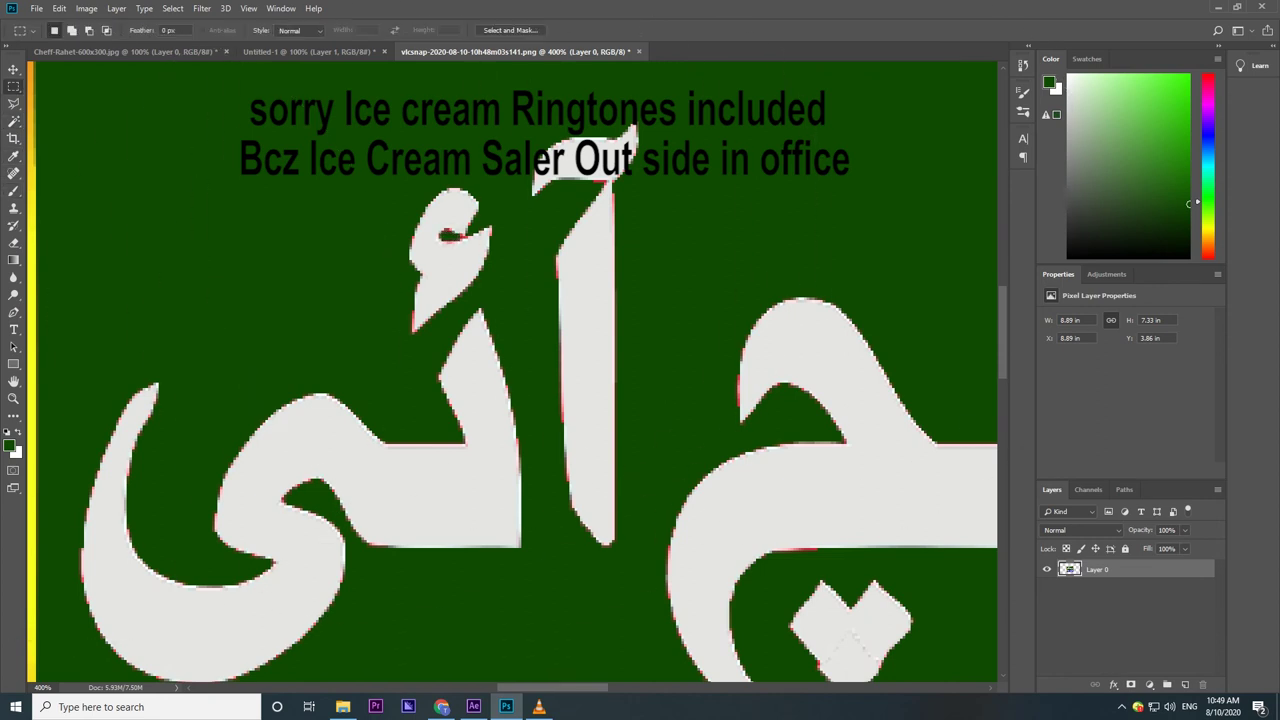
{"action": "key", "text": "z"}
{"action": "key", "text": "ctrl+minus"}
{"action": "key", "text": "ctrl+minus"}
{"action": "key", "text": "ctrl+minus"}
{"action": "key", "text": "ctrl+minus"}
{"action": "key", "text": "ctrl+minus"}
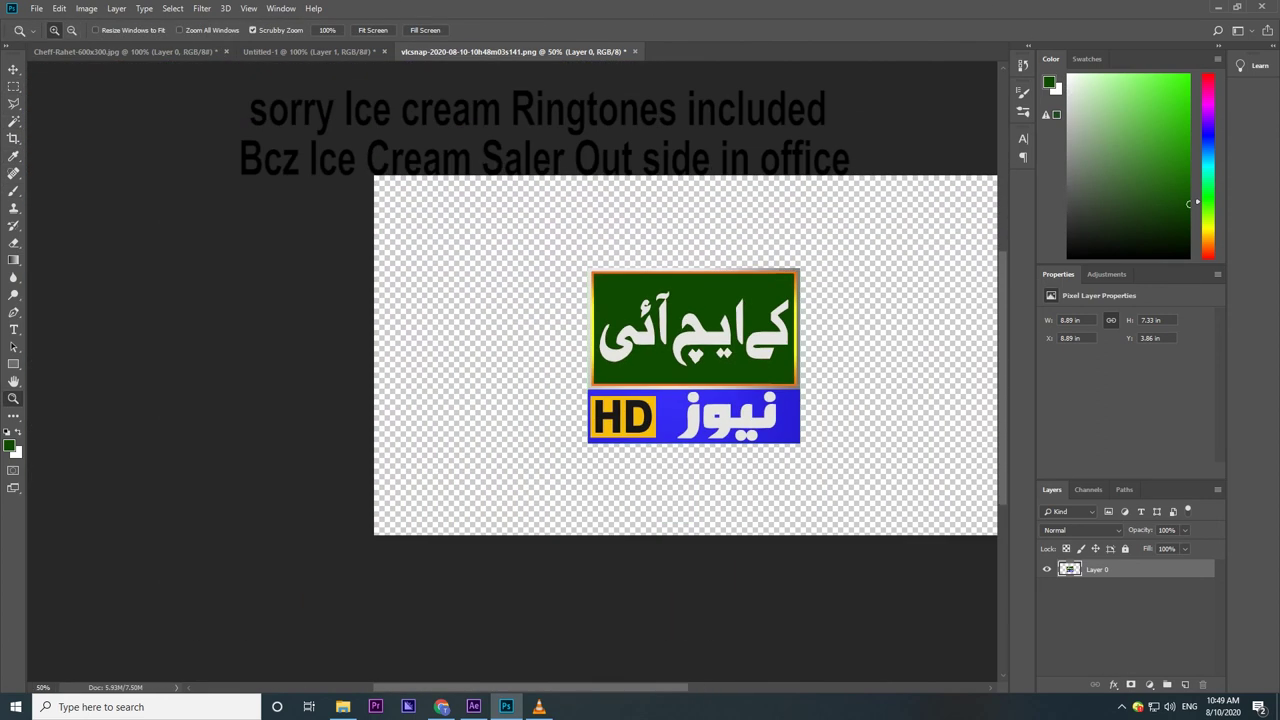
{"action": "scroll", "coordinate": [636, 358], "scroll_direction": "right", "scroll_amount": 2}
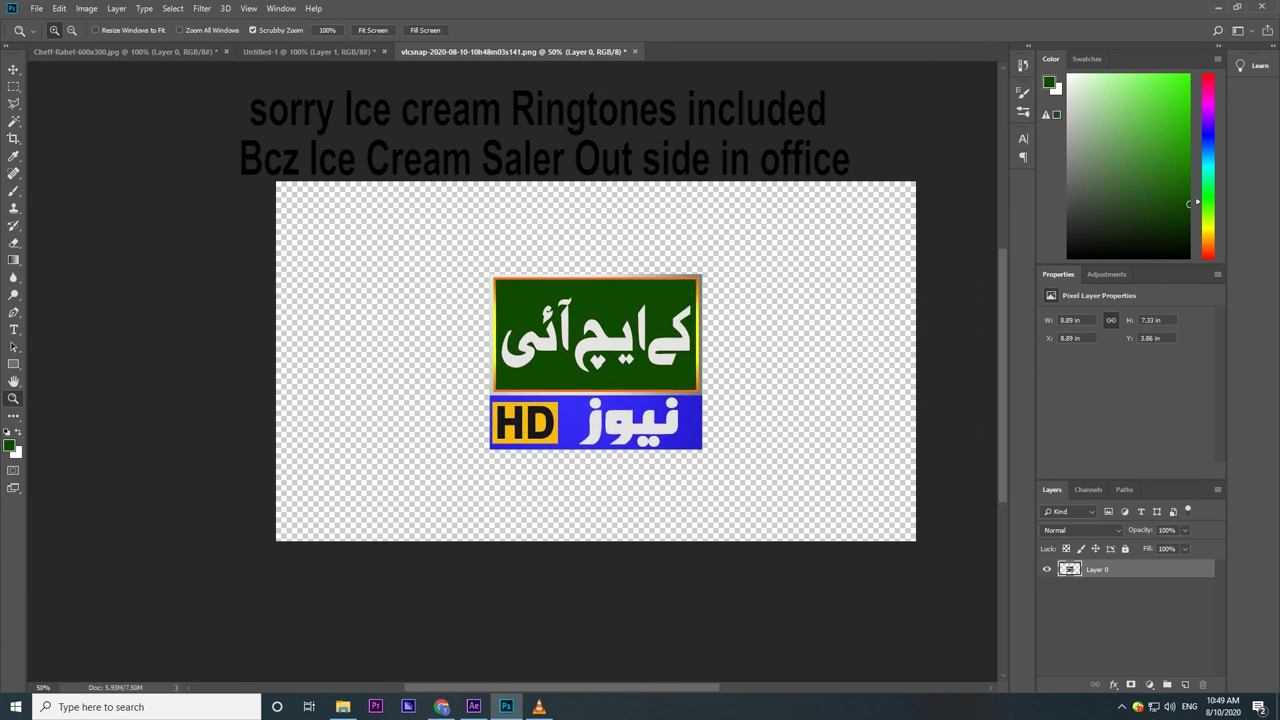
- Select the blue HD news bar with the Magic Wand and paint it dark green
{"action": "left_click", "coordinate": [14, 121]}
{"action": "left_click", "coordinate": [655, 435]}
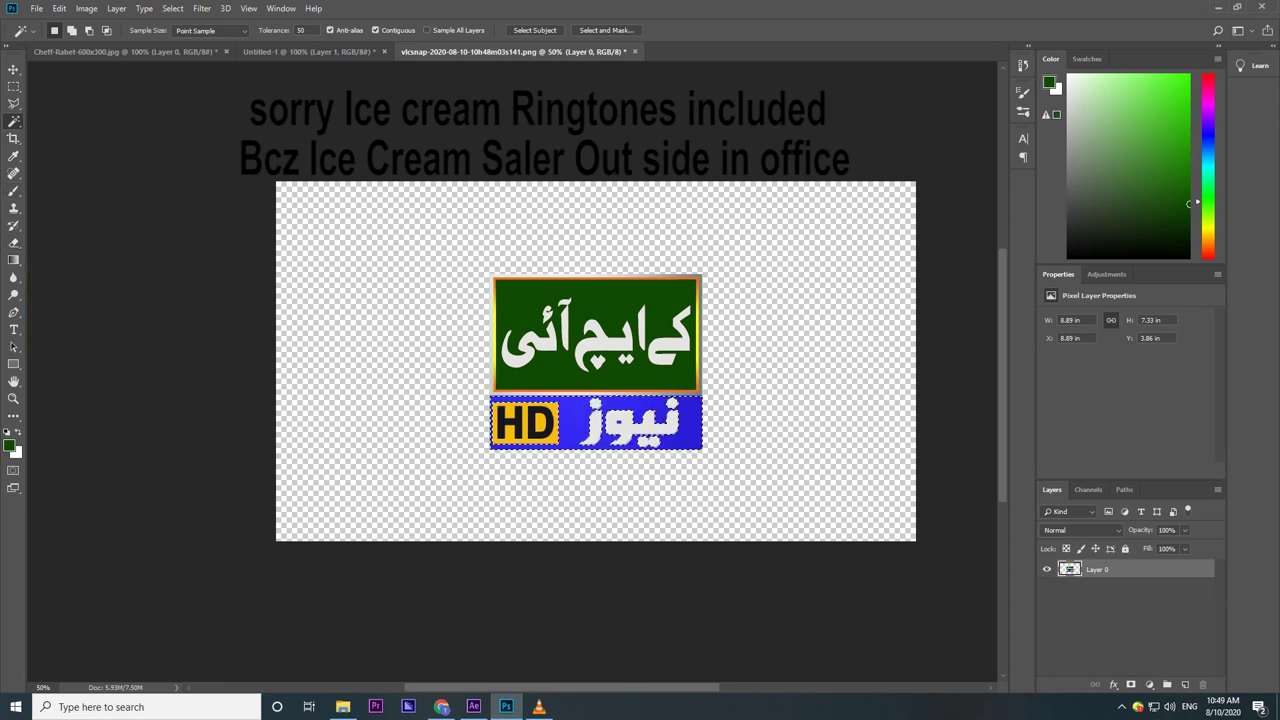
{"action": "left_click", "coordinate": [13, 190]}
{"action": "left_click_drag", "start_coordinate": [656, 418], "coordinate": [618, 422]}
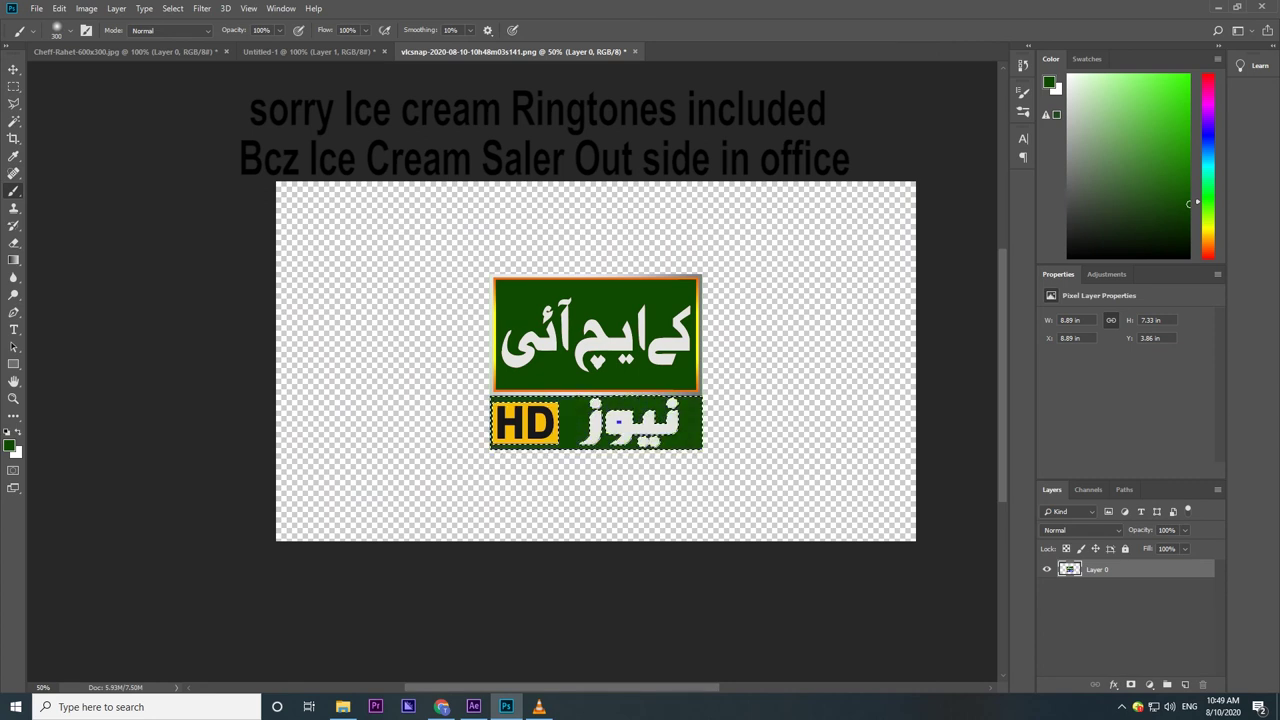
{"action": "left_click", "coordinate": [13, 86]}
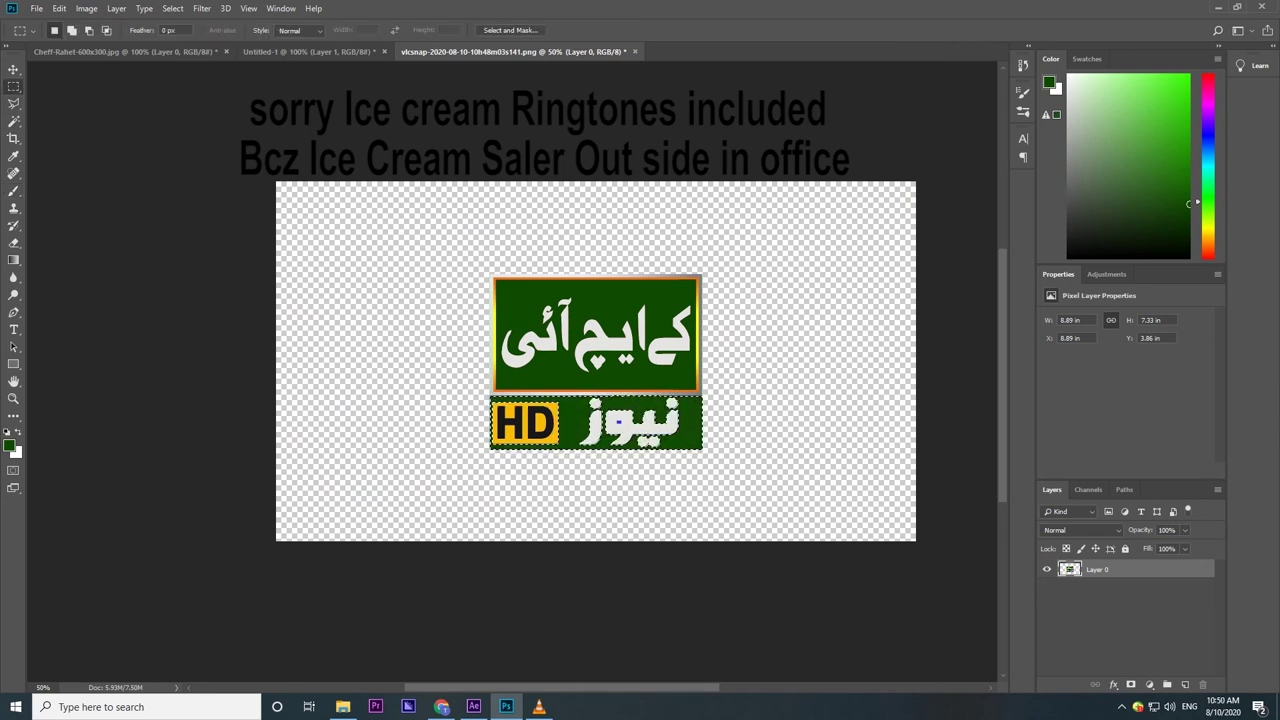
{"action": "key", "text": "ctrl+d"}
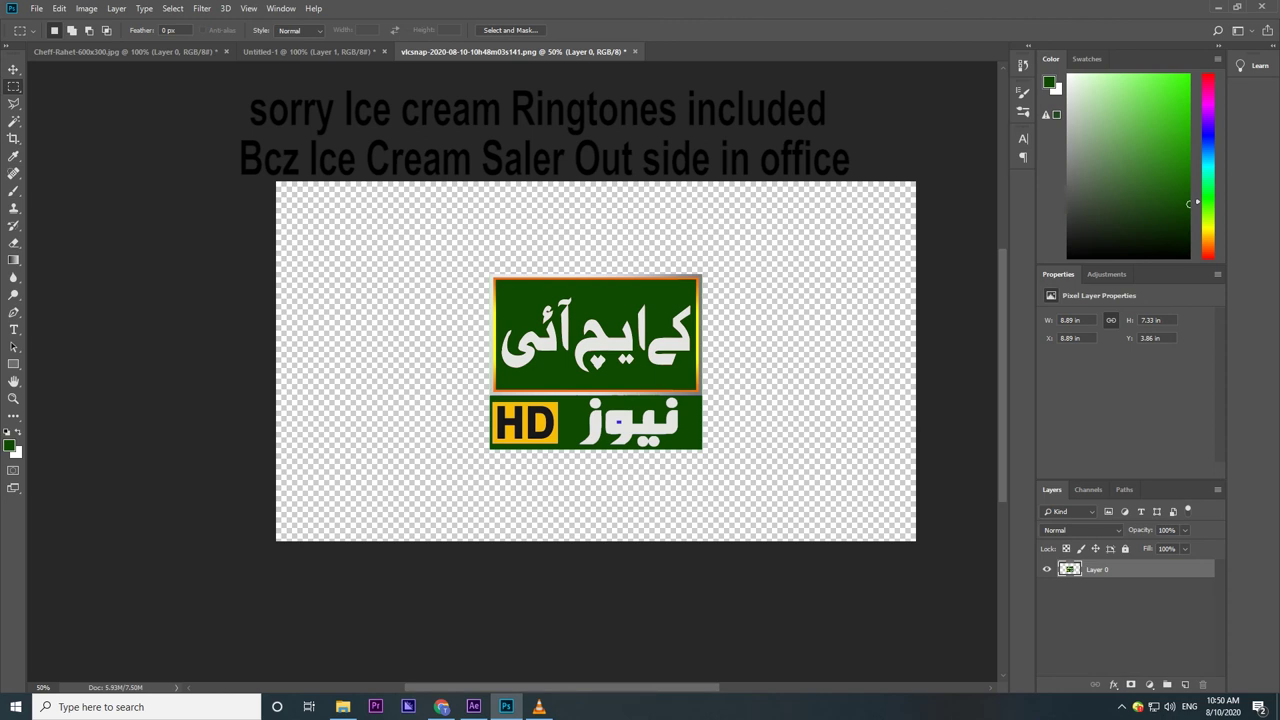
{"action": "left_click", "coordinate": [36, 8]}
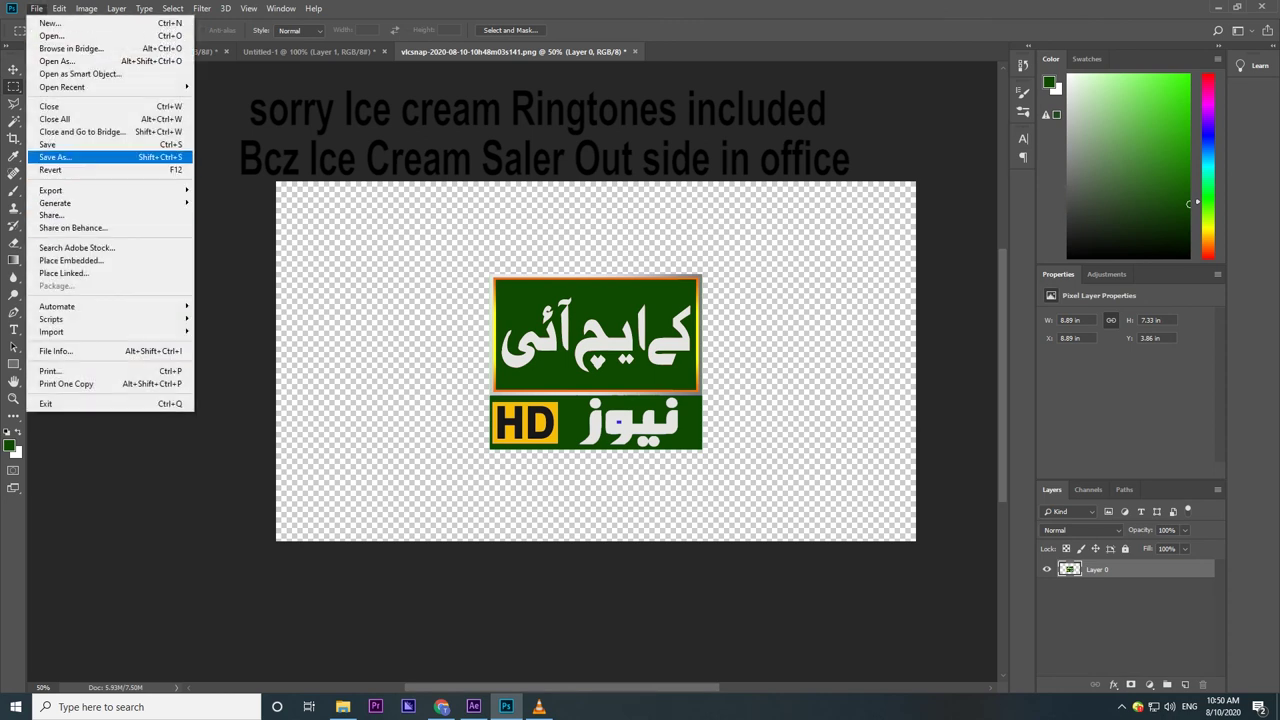
{"action": "left_click", "coordinate": [60, 157]}
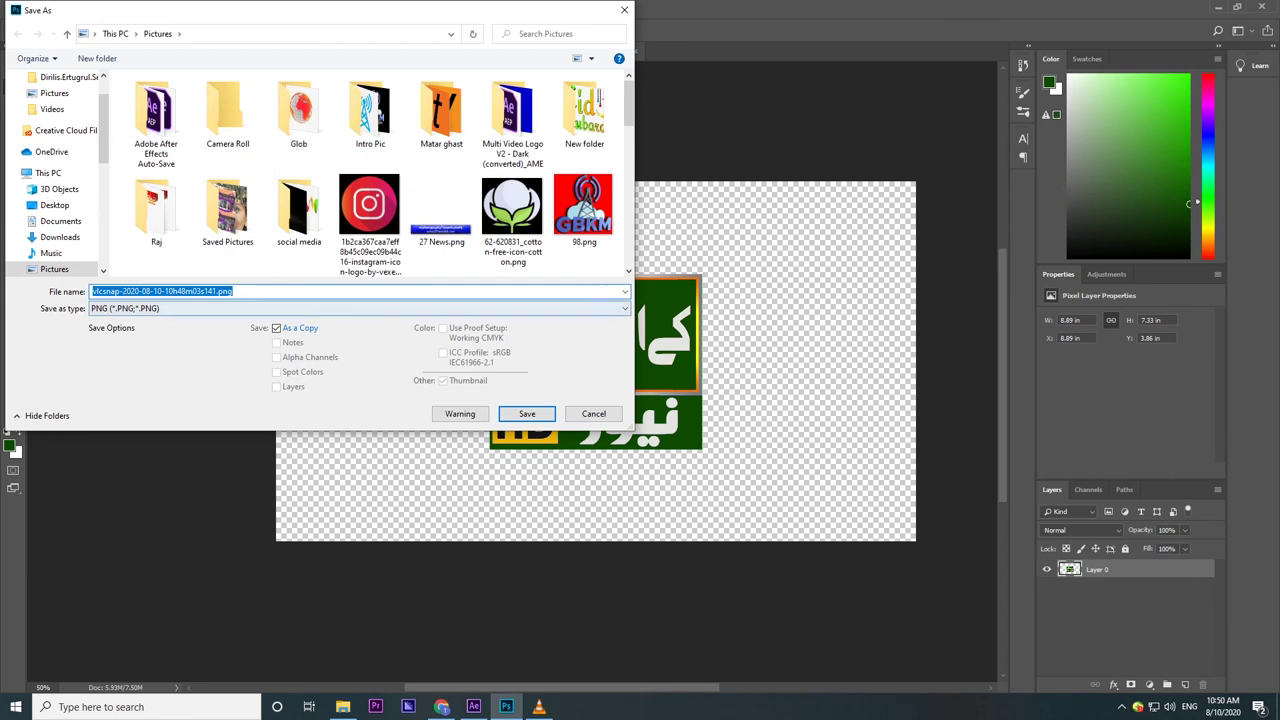
{"action": "left_click", "coordinate": [527, 413]}
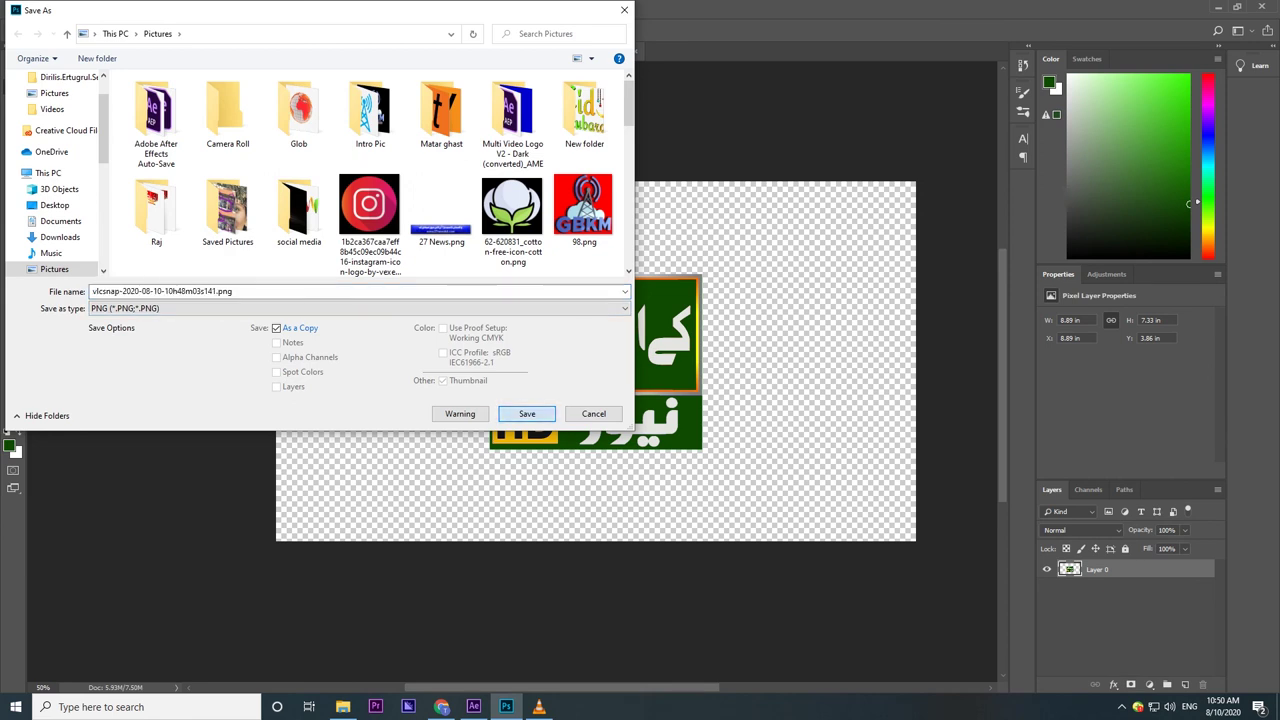
{"action": "left_click", "coordinate": [674, 353]}
{"action": "left_click", "coordinate": [714, 210]}
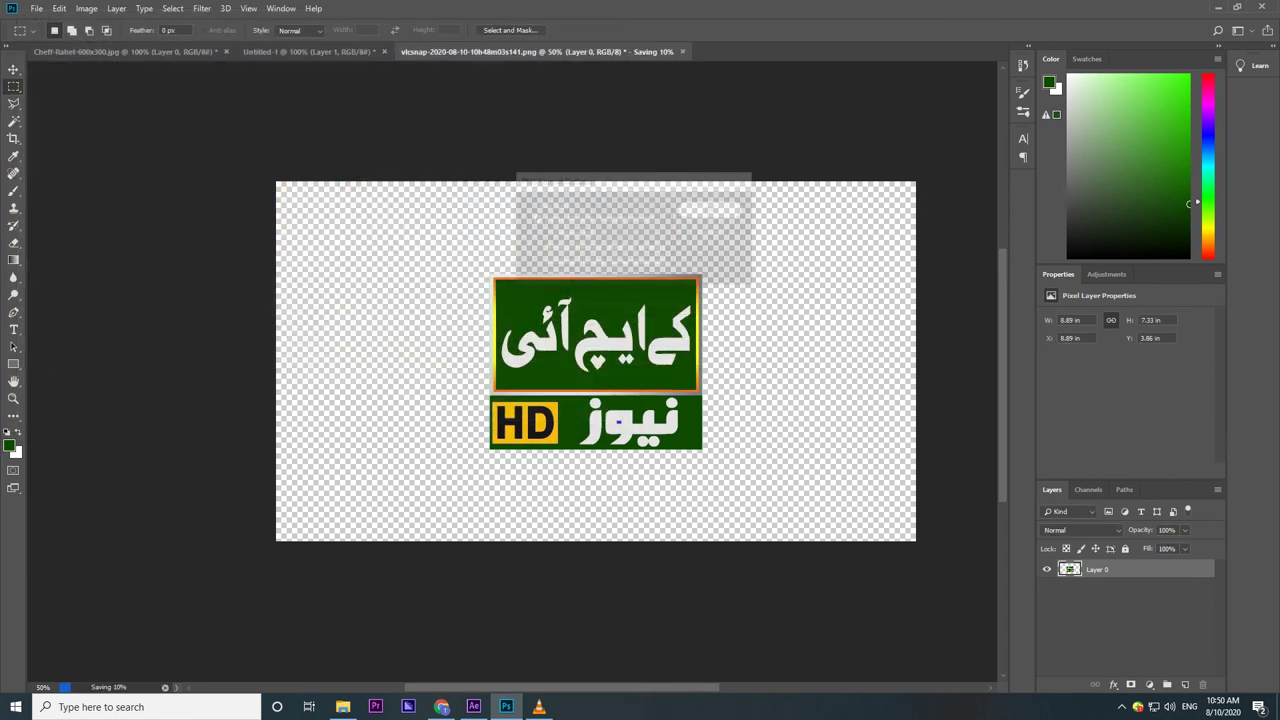
{"action": "left_click", "coordinate": [474, 707]}
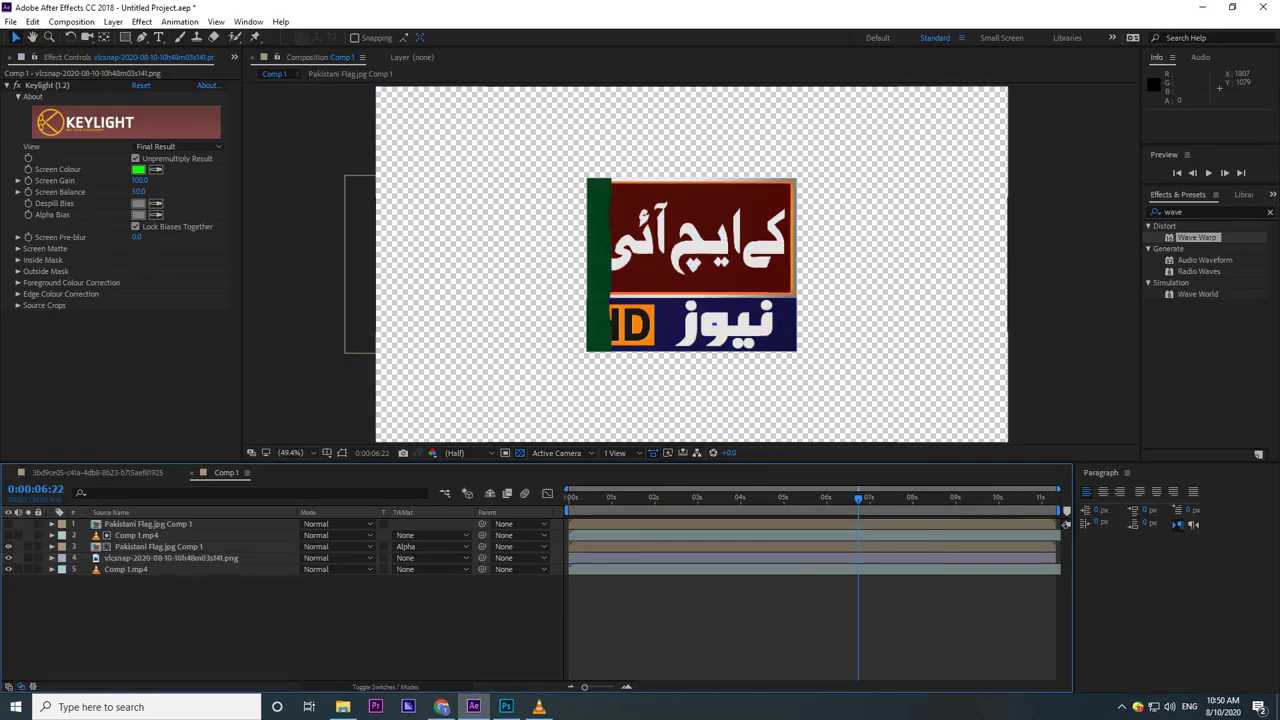
- Delete the Keylight effect from the vlcsnap logo layer
{"action": "left_click", "coordinate": [170, 558]}
{"action": "left_click", "coordinate": [47, 85]}
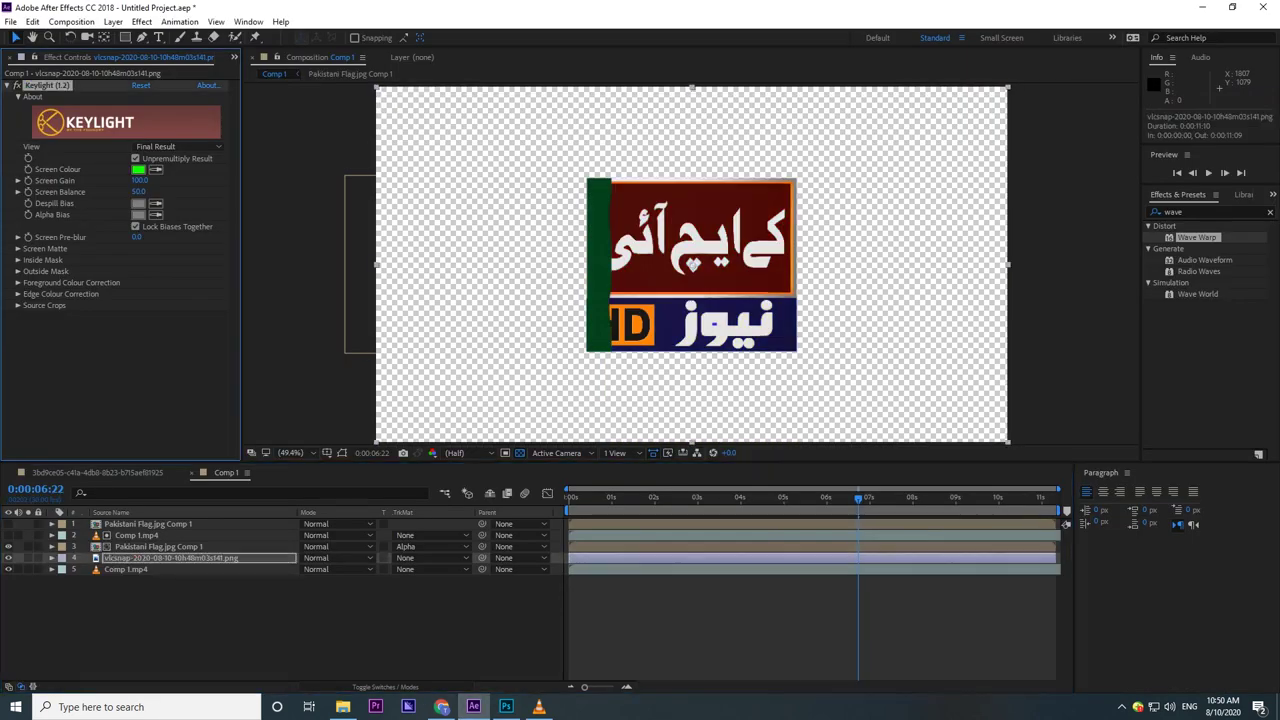
{"action": "key", "text": "Delete"}
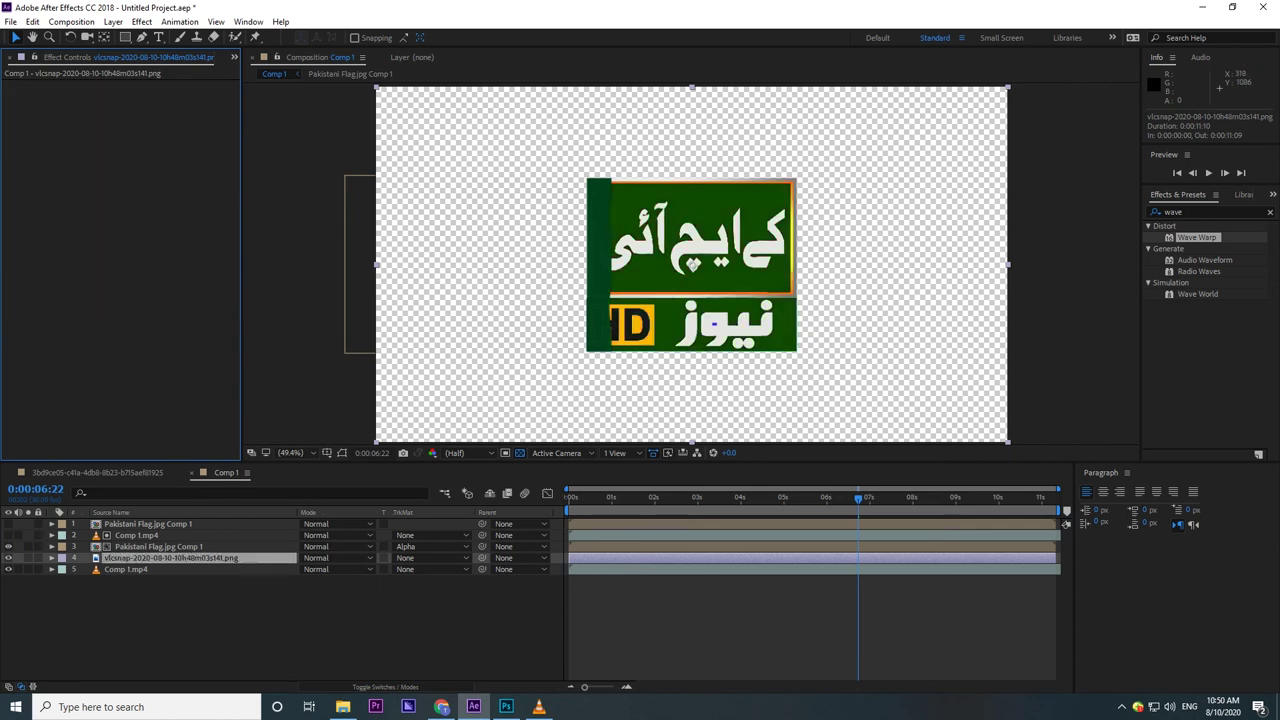
- Trim the vlcsnap logo layer so it begins at 0:00:05:22
{"action": "left_click", "coordinate": [800, 497]}
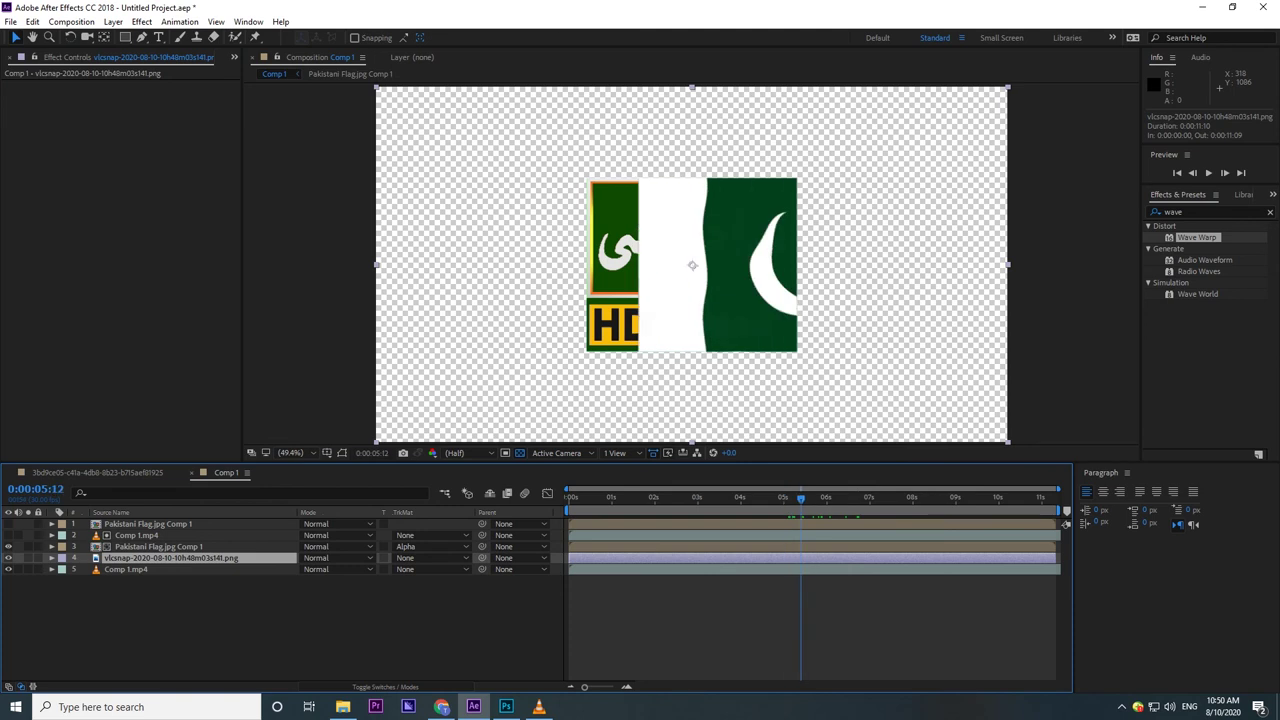
{"action": "mouse_move", "coordinate": [917, 497]}
{"action": "left_mouse_down"}
{"action": "mouse_move", "coordinate": [767, 497]}
{"action": "mouse_move", "coordinate": [815, 497]}
{"action": "left_mouse_up"}
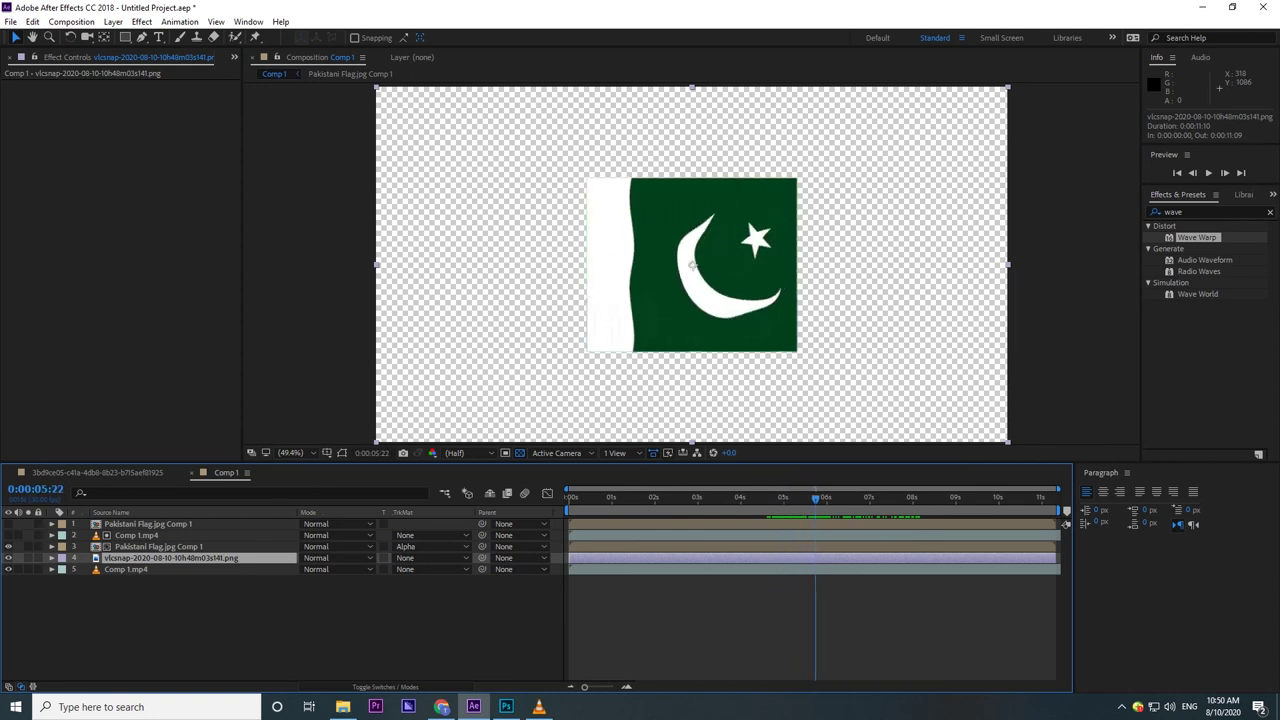
{"action": "left_click_drag", "start_coordinate": [569, 558], "coordinate": [815, 558]}
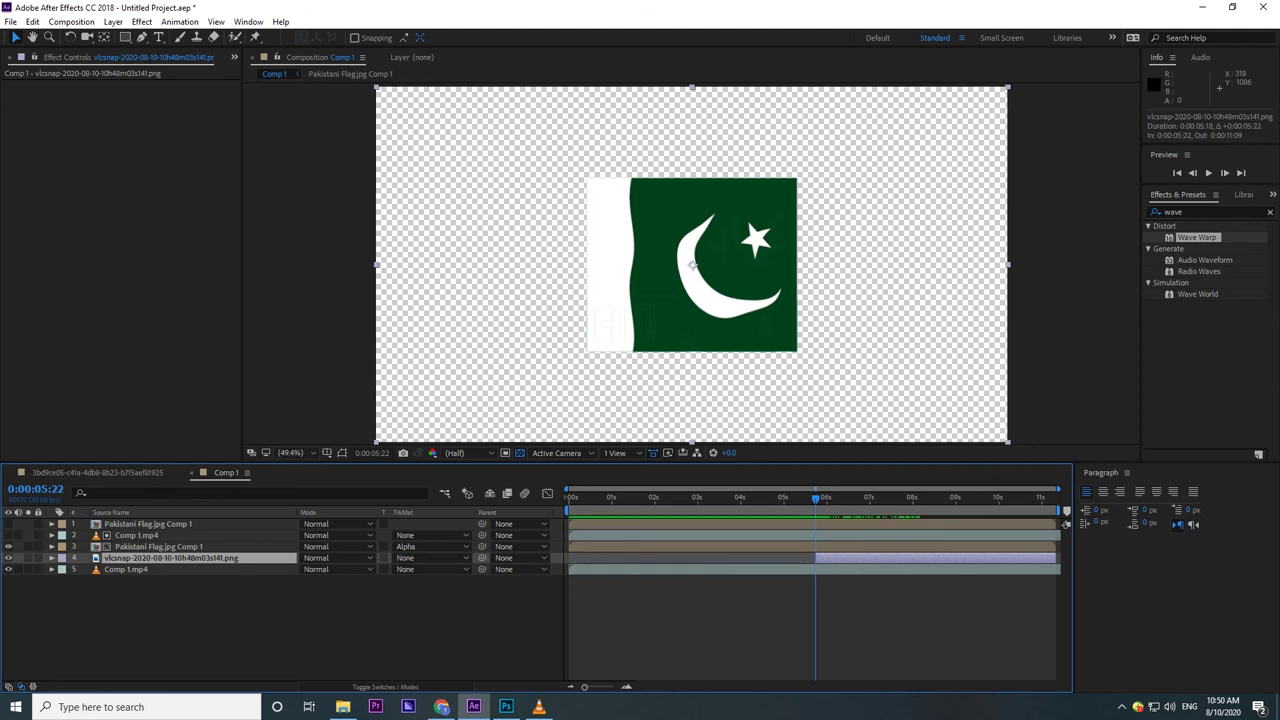
- Preview Comp 1 from the start, then step frames until the green logo reappears
{"action": "key", "text": "Home"}
{"action": "key", "text": "space"}
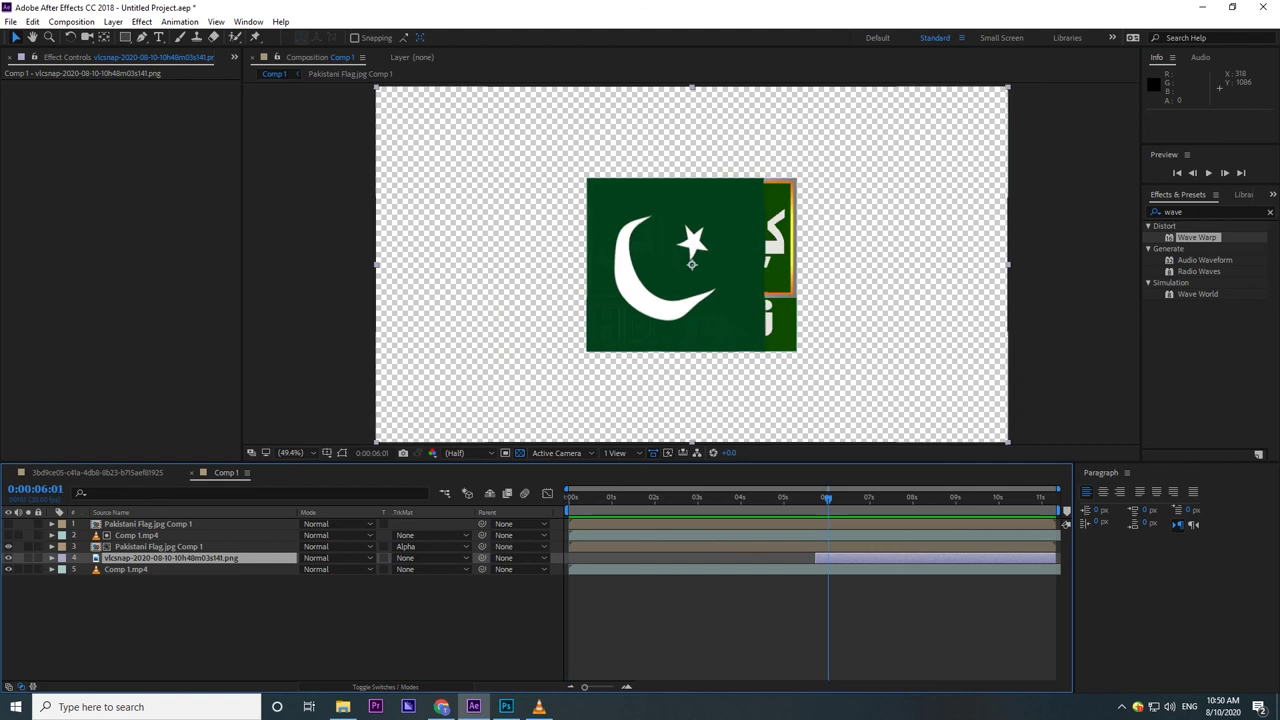
{"action": "key", "text": "space"}
{"action": "key", "text": "Page_Up"}
{"action": "key", "text": "Page_Up"}
{"action": "key", "text": "Page_Up"}
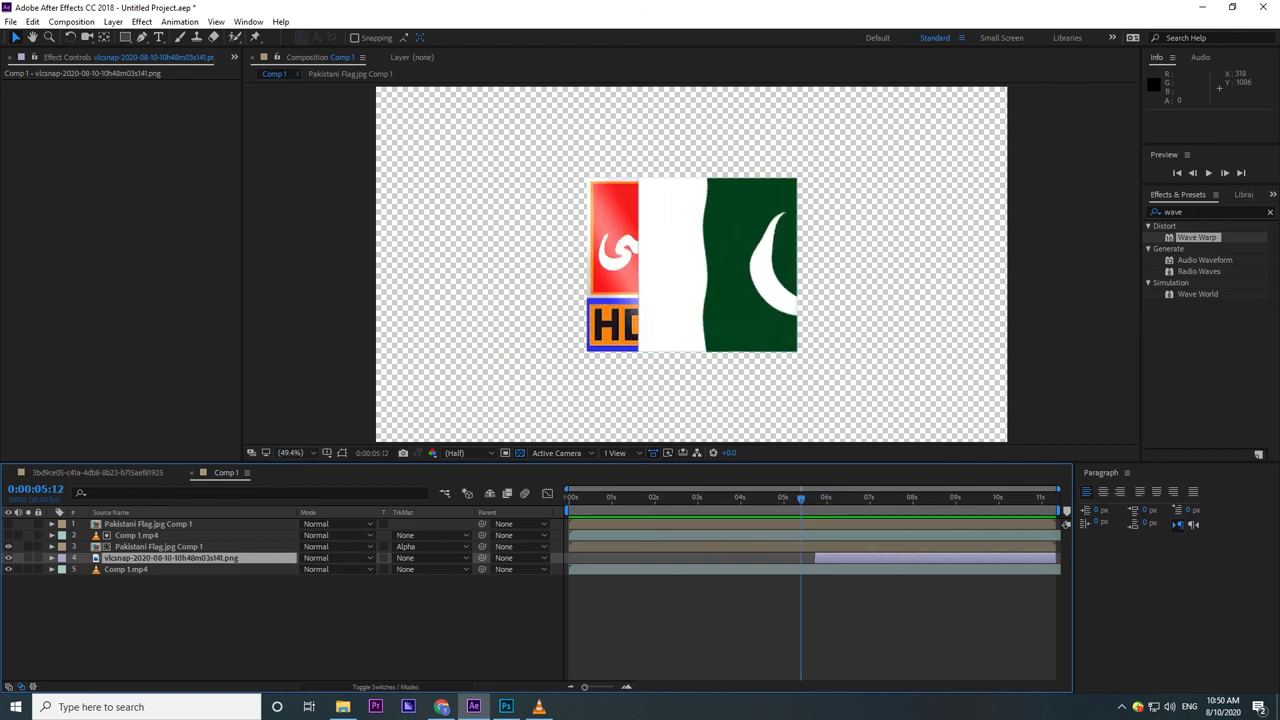
{"action": "key", "text": "Page_Down"}
{"action": "key", "text": "Page_Down"}
{"action": "key", "text": "Page_Down"}
{"action": "key", "text": "Page_Down"}
{"action": "key", "text": "Page_Down"}
{"action": "key", "text": "Page_Down"}
{"action": "key", "text": "Page_Down"}
{"action": "key", "text": "Page_Down"}
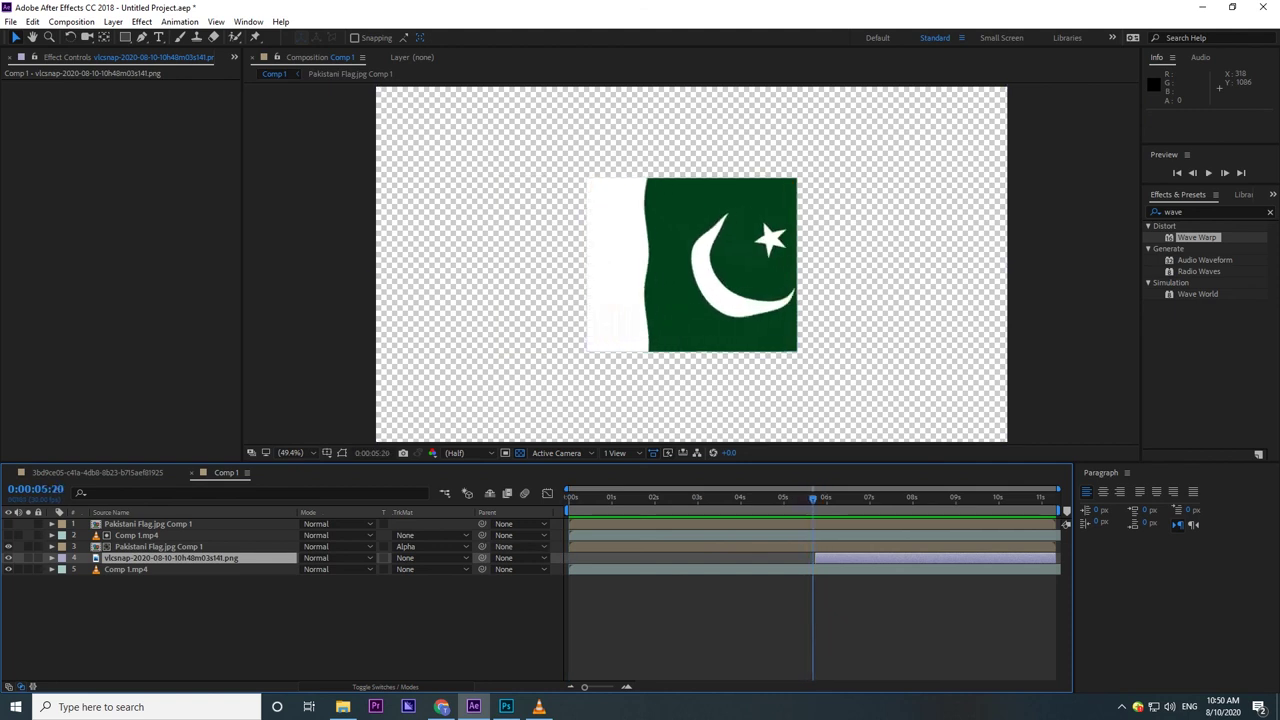
{"action": "key", "text": "Page_Down"}
{"action": "key", "text": "Page_Down"}
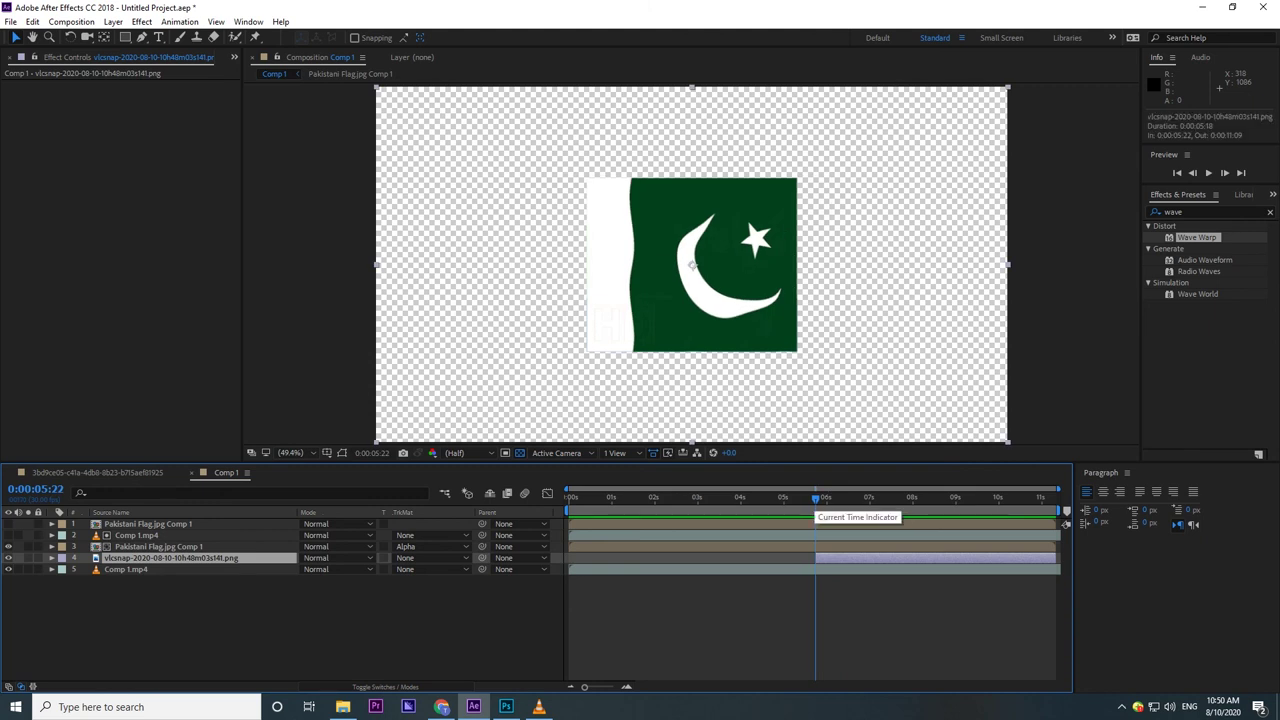
{"action": "key", "text": "Page_Down"}
{"action": "key", "text": "Page_Down"}
{"action": "key", "text": "Page_Down"}
{"action": "key", "text": "Page_Down"}
{"action": "key", "text": "Page_Down"}
{"action": "key", "text": "Page_Down"}
{"action": "key", "text": "Page_Down"}
{"action": "key", "text": "Page_Down"}
{"action": "key", "text": "Page_Down"}
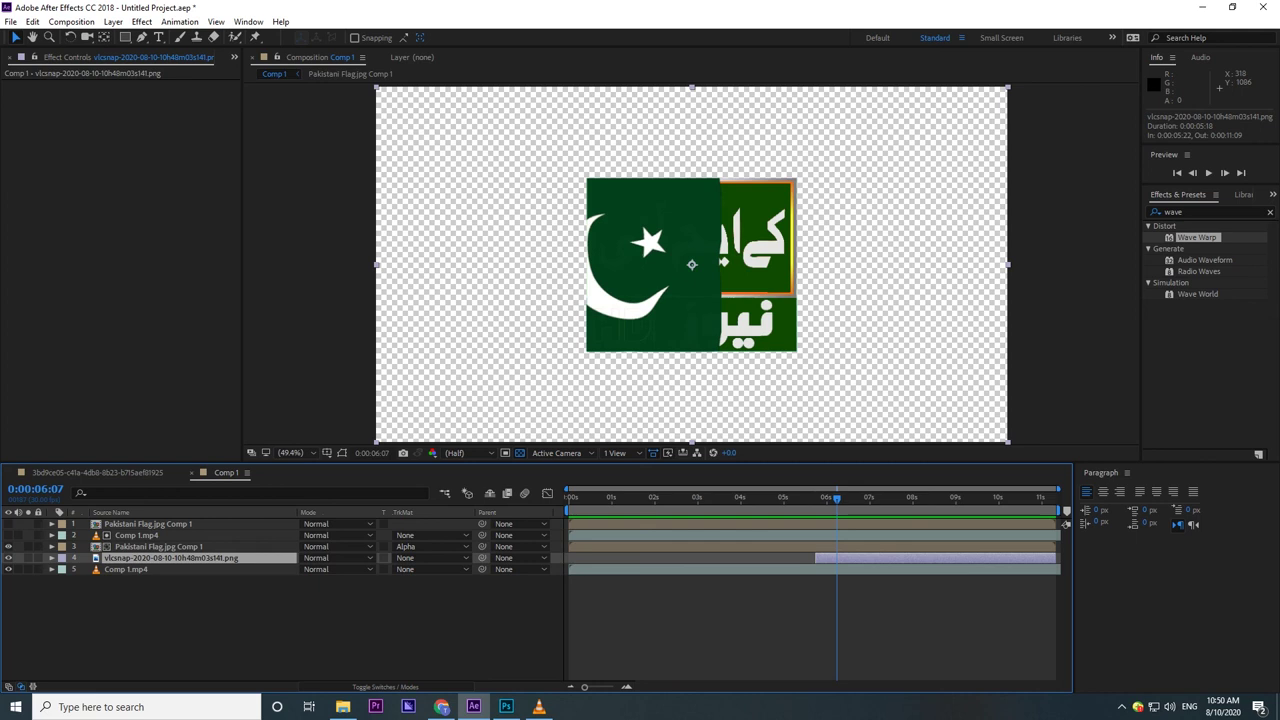
- Step back to the waving flag at 5:27, advance frame by frame, then play a RAM preview
{"action": "key", "text": "Page_Up"}
{"action": "key", "text": "Page_Up"}
{"action": "key", "text": "Page_Up"}
{"action": "key", "text": "Page_Up"}
{"action": "key", "text": "Page_Up"}
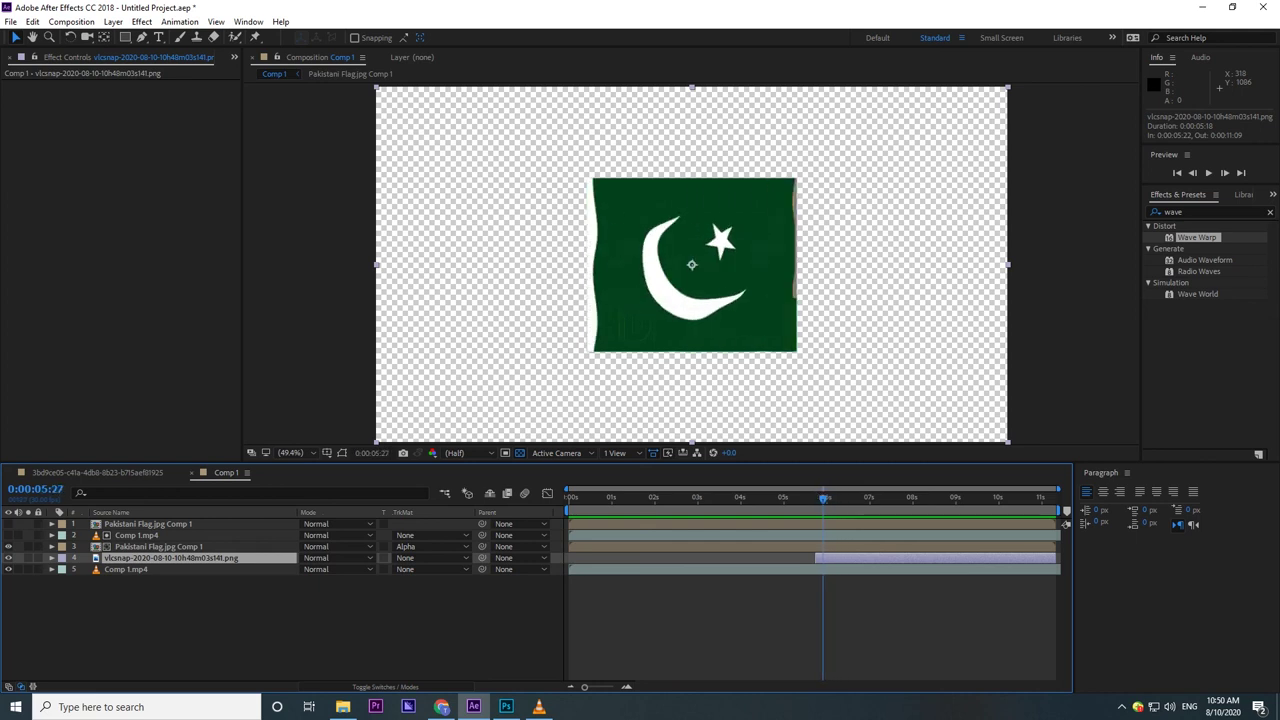
{"action": "key", "text": "Page_Up"}
{"action": "key", "text": "Page_Up"}
{"action": "key", "text": "Page_Up"}
{"action": "key", "text": "Page_Up"}
{"action": "key", "text": "Page_Up"}
{"action": "key", "text": "Page_Up"}
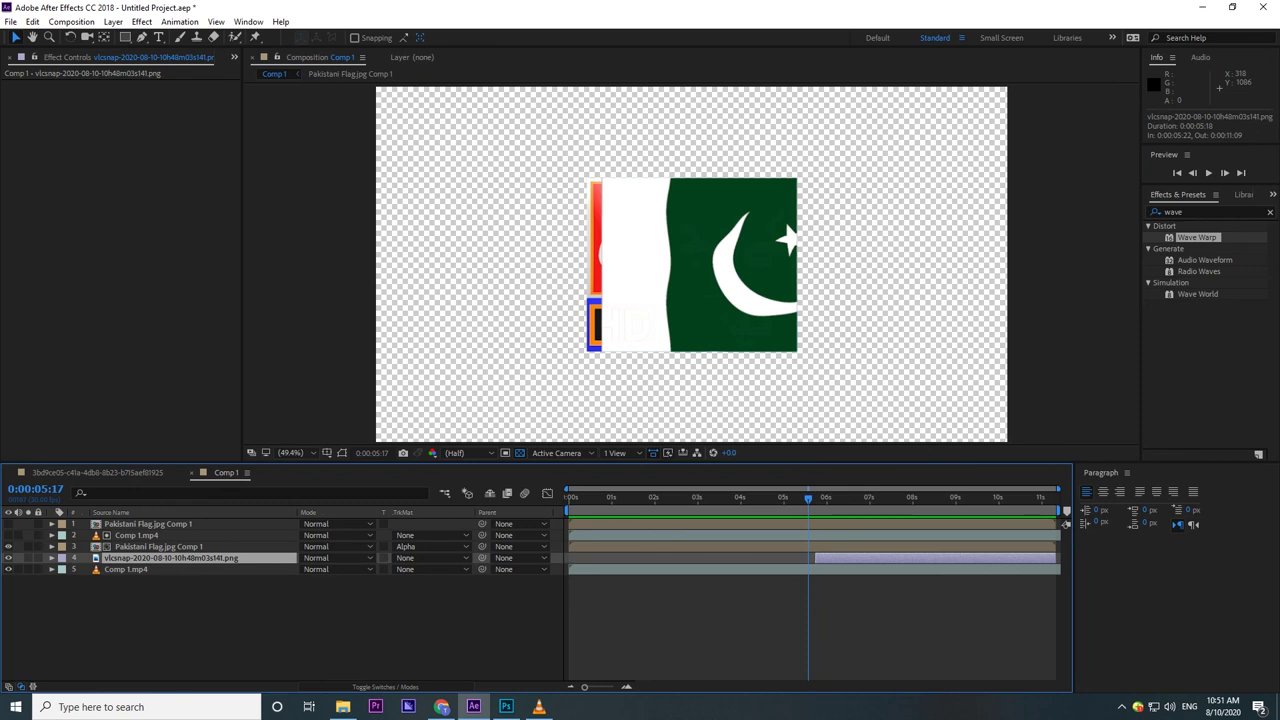
{"action": "key", "text": "Page_Down"}
{"action": "key", "text": "Page_Down"}
{"action": "key", "text": "Page_Down"}
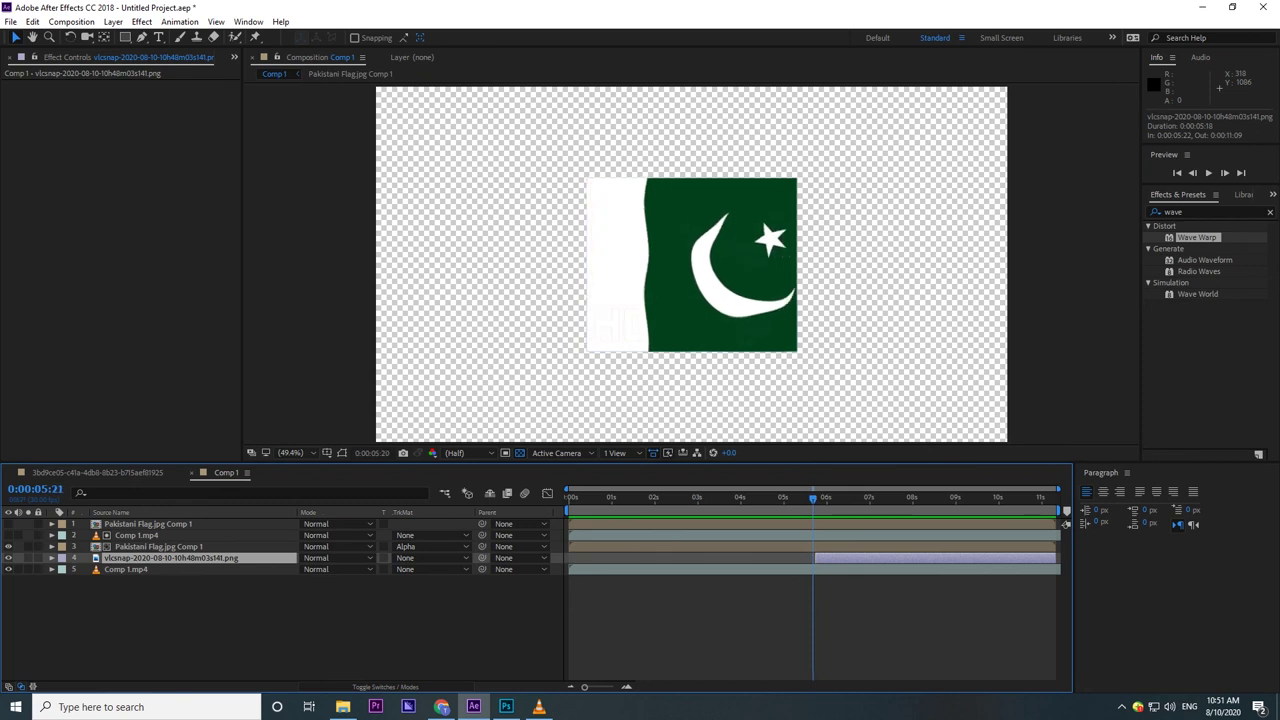
{"action": "key", "text": "Page_Down"}
{"action": "key", "text": "Page_Down"}
{"action": "key", "text": "Page_Down"}
{"action": "key", "text": "Page_Down"}
{"action": "key", "text": "Page_Down"}
{"action": "key", "text": "Page_Down"}
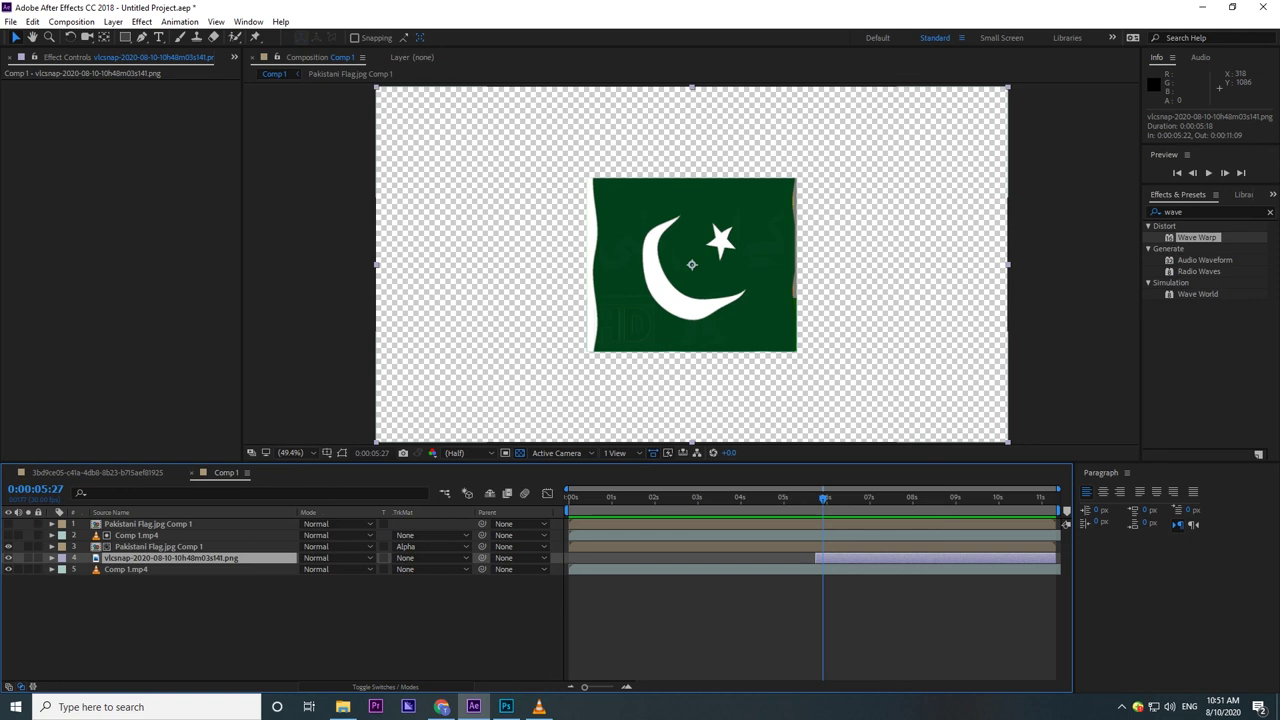
{"action": "key", "text": "space"}
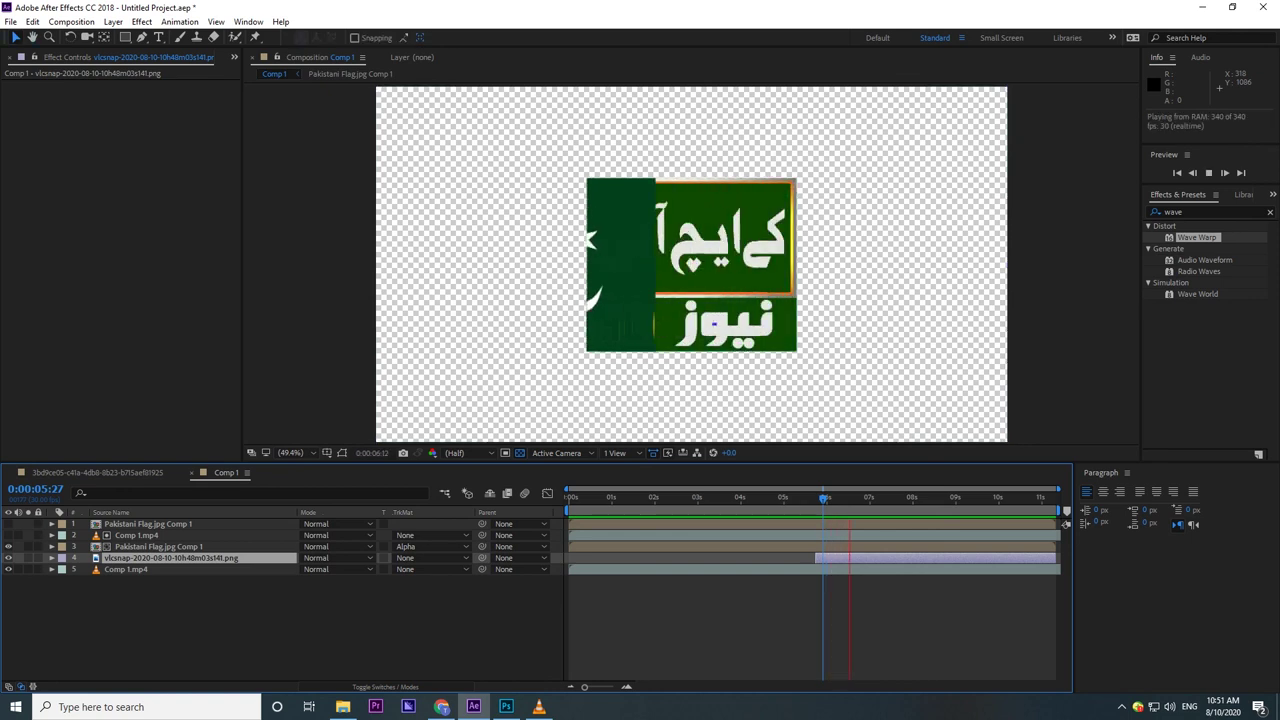
{"action": "left_click", "coordinate": [125, 569]}
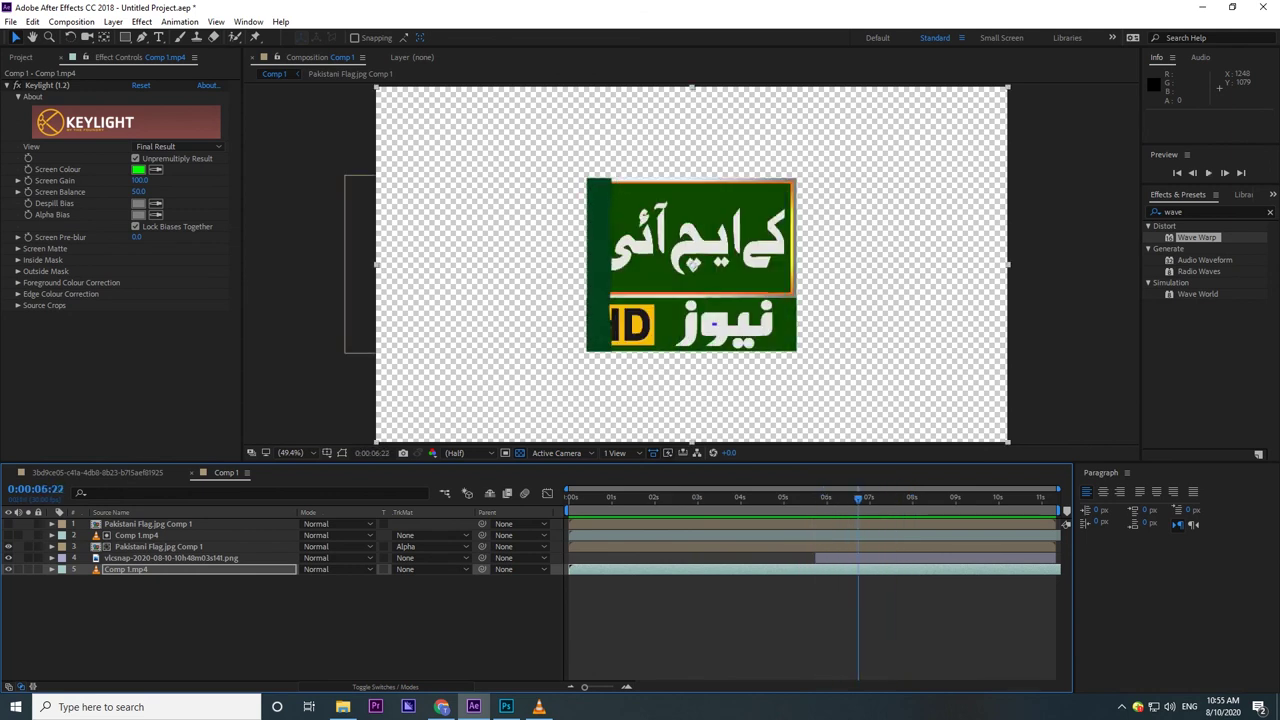
- Stop the preview, scrub through the logo reveal, and bring up the timeline's New > Solid menu
{"action": "key", "text": "space"}
{"action": "left_click_drag", "start_coordinate": [881, 497], "coordinate": [866, 497]}
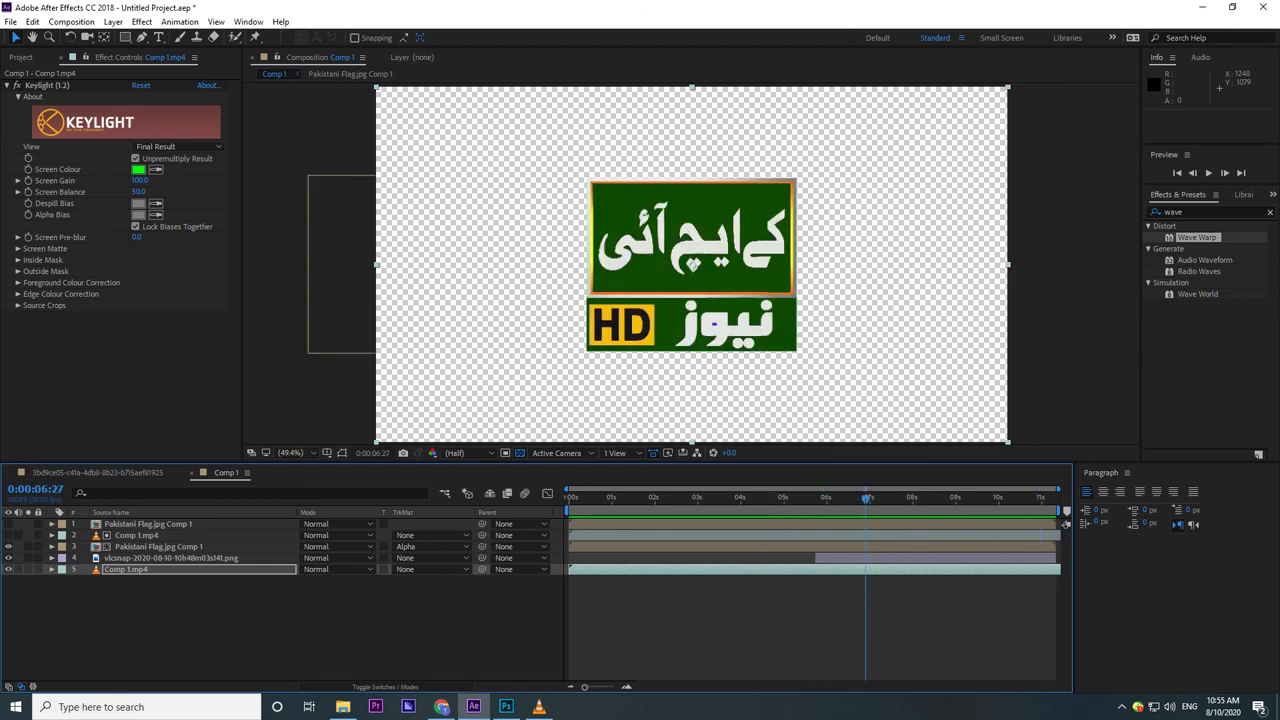
{"action": "right_click", "coordinate": [159, 480]}
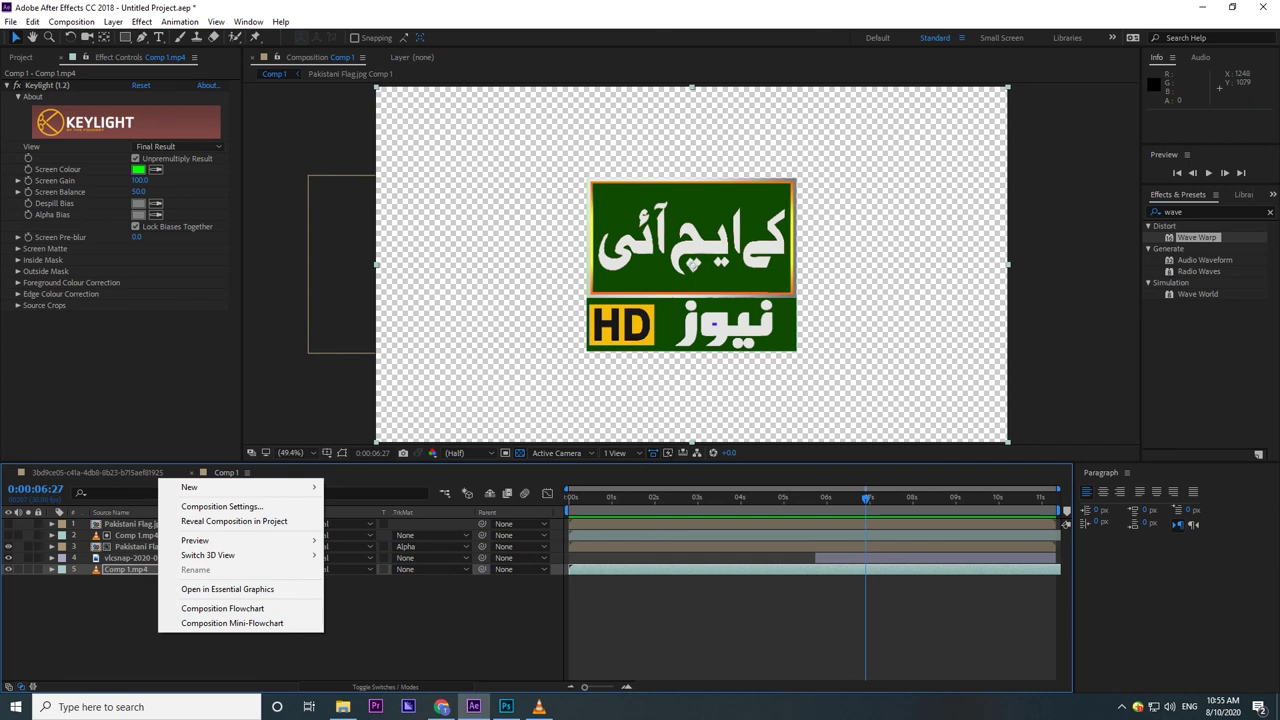
{"action": "mouse_move", "coordinate": [195, 487]}
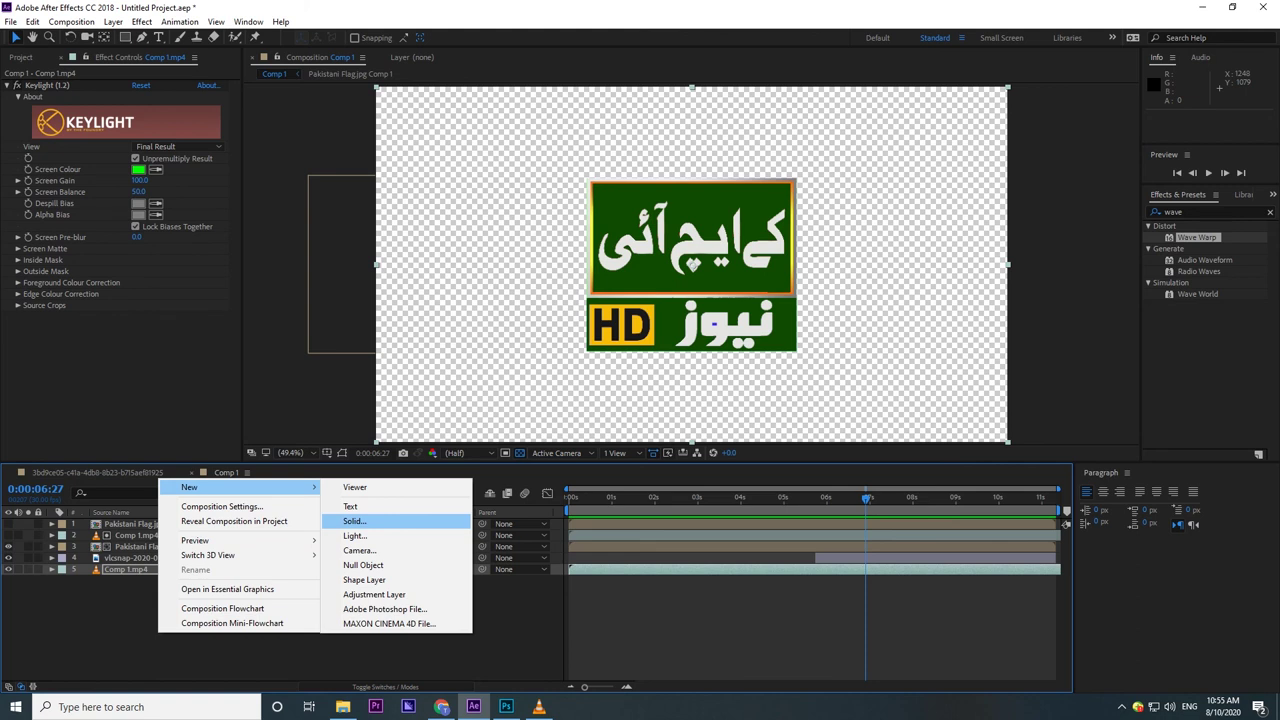
- Create a 1920×1080 solid coloured magenta (F000FF), named Magenta Solid 1
{"action": "left_click", "coordinate": [354, 521]}
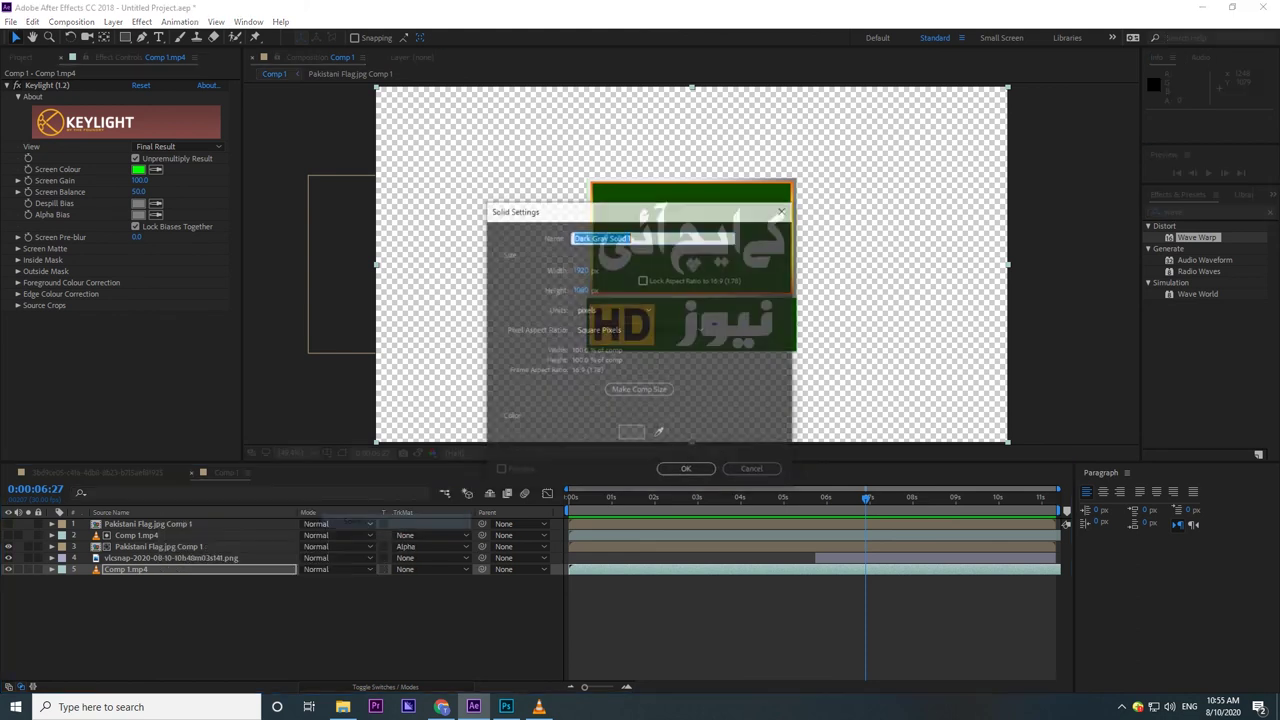
{"action": "left_click", "coordinate": [754, 471]}
{"action": "right_click", "coordinate": [80, 622]}
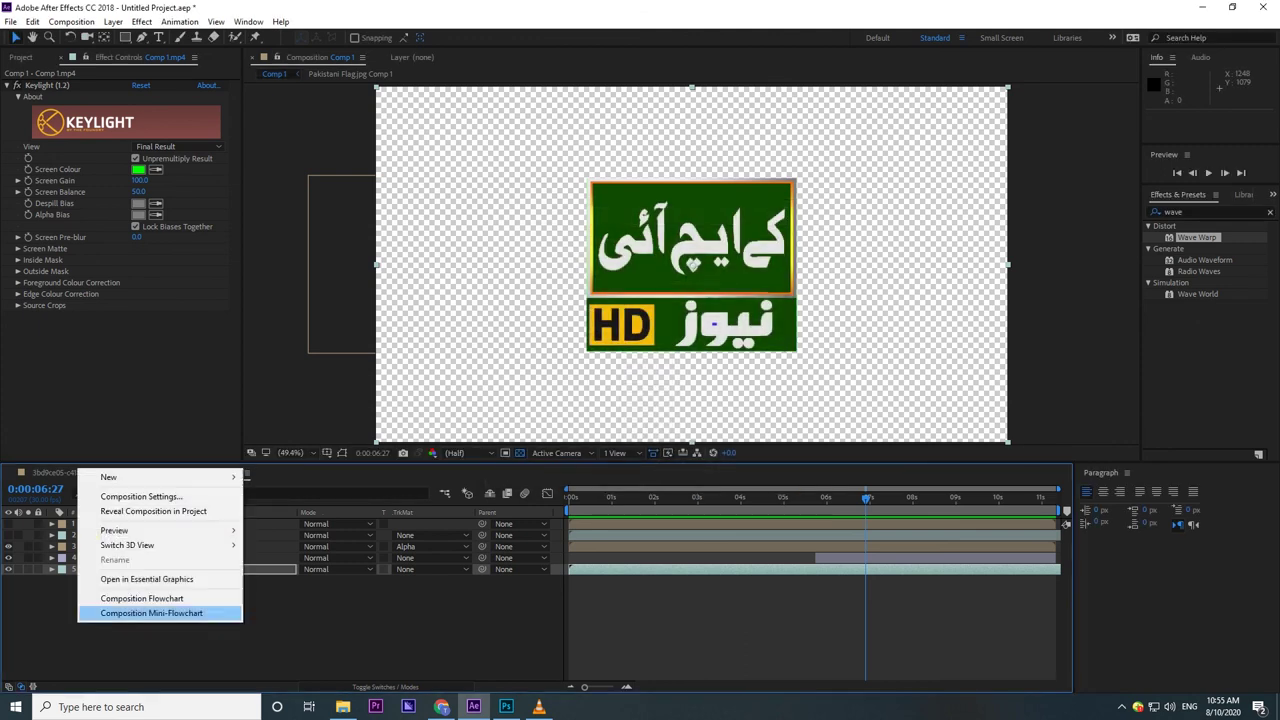
{"action": "left_click", "coordinate": [300, 511]}
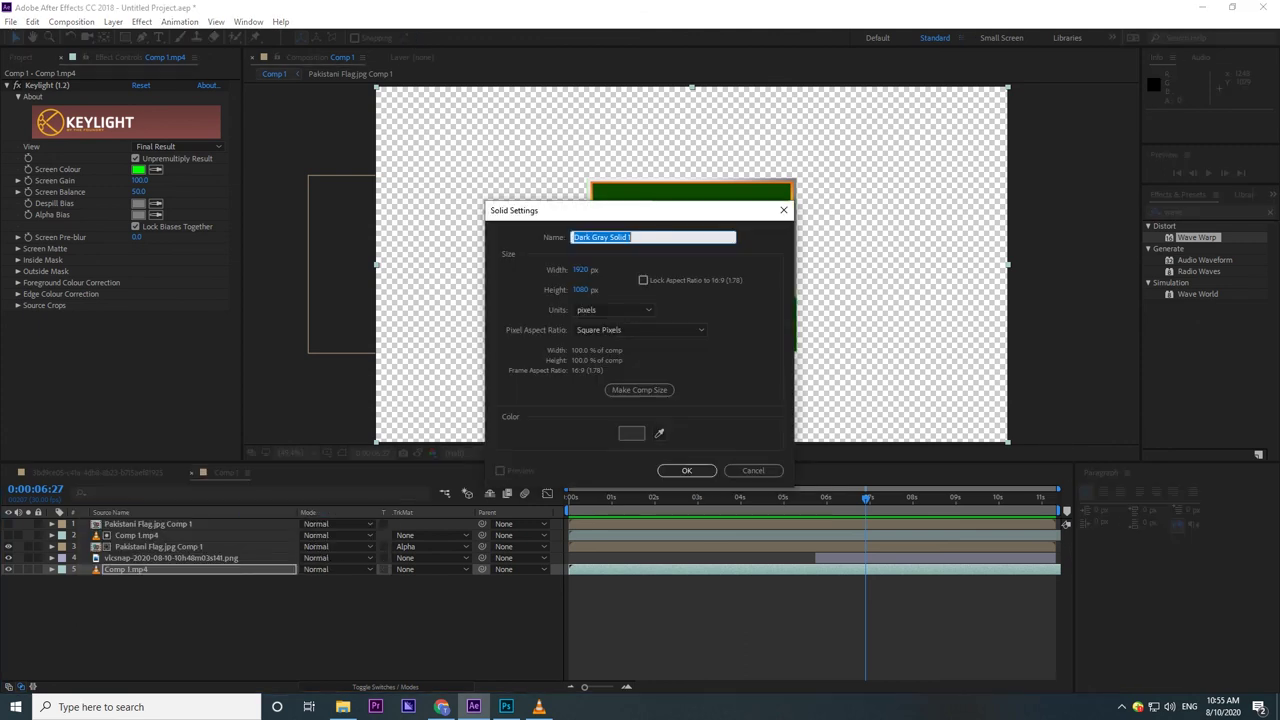
{"action": "left_click_drag", "start_coordinate": [686, 209], "coordinate": [306, 353]}
{"action": "left_click", "coordinate": [253, 576]}
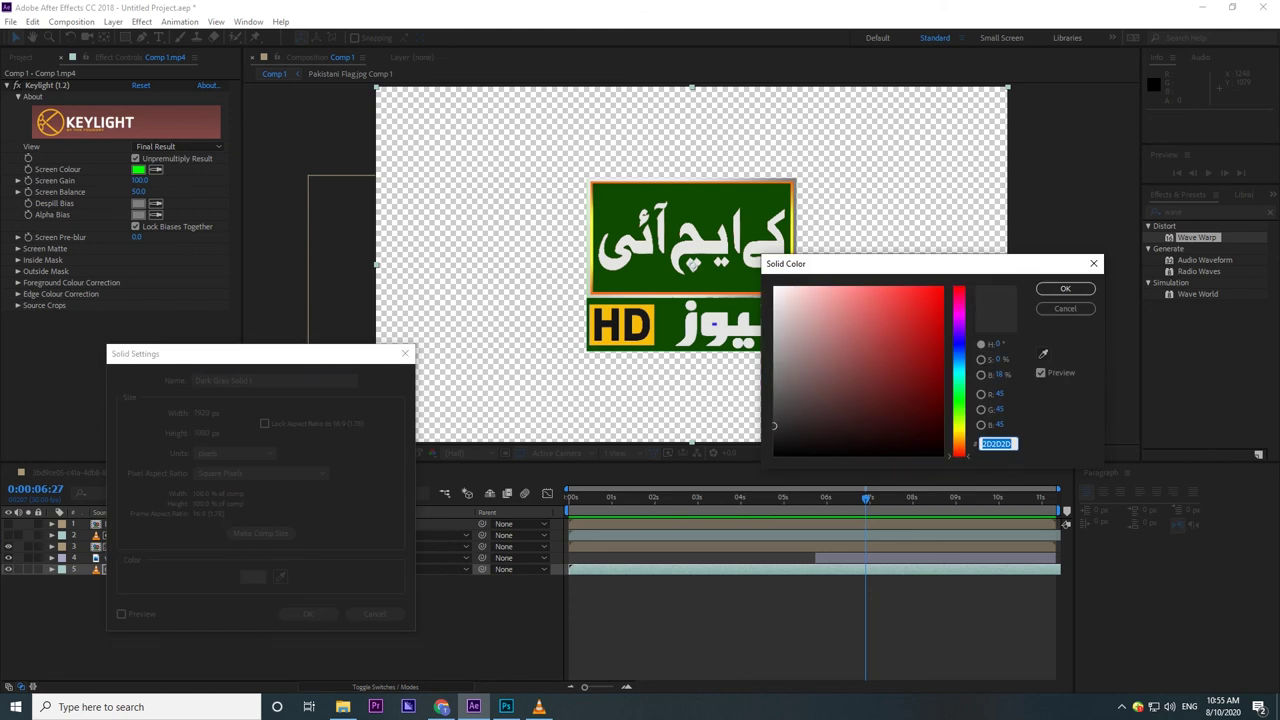
{"action": "mouse_move", "coordinate": [958, 445]}
{"action": "left_mouse_down"}
{"action": "mouse_move", "coordinate": [958, 316]}
{"action": "mouse_move", "coordinate": [942, 288]}
{"action": "left_mouse_up"}
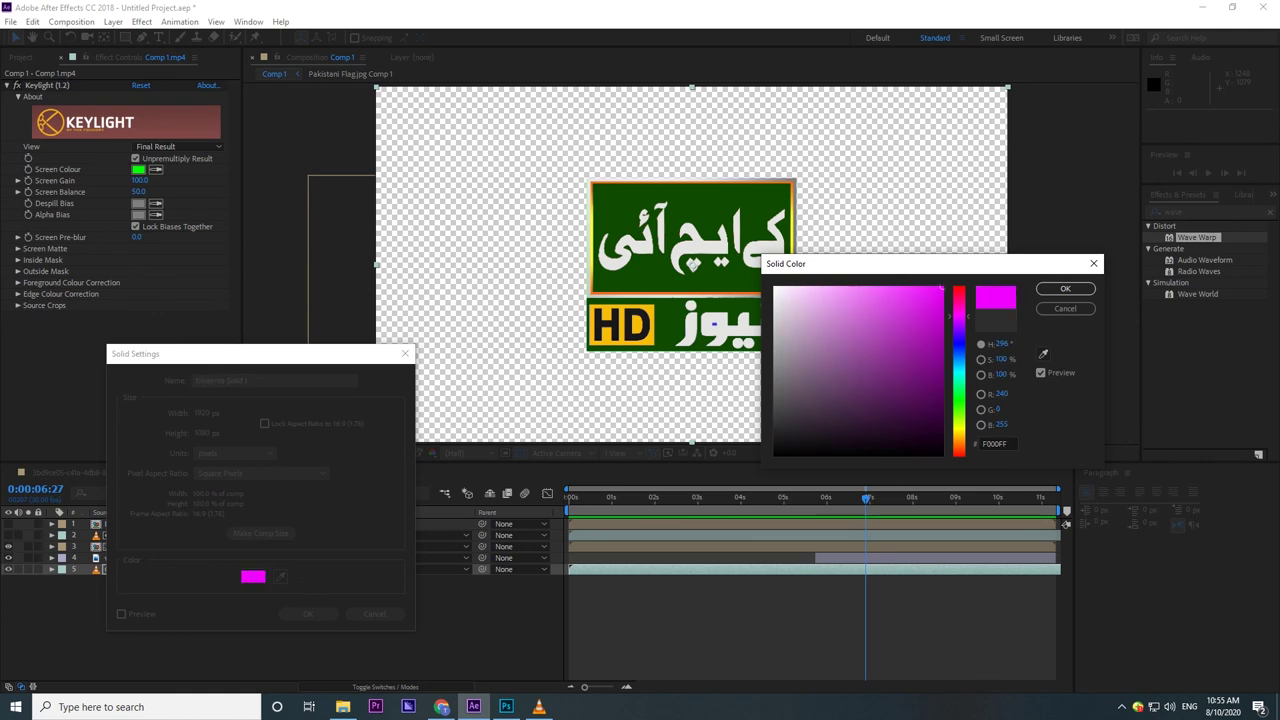
{"action": "left_click", "coordinate": [1065, 288]}
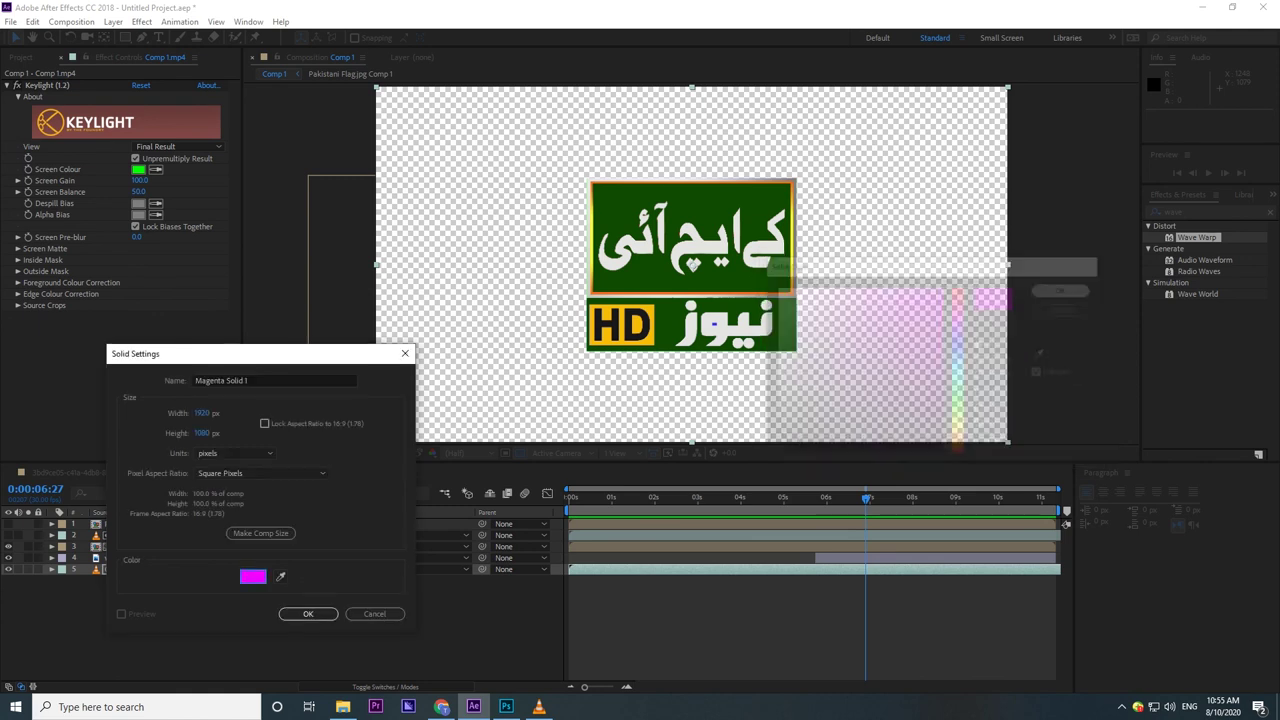
{"action": "left_click", "coordinate": [308, 614]}
- Move Magenta Solid 1 beneath all layers and preview the magenta backdrop
{"action": "left_click_drag", "start_coordinate": [130, 569], "coordinate": [130, 588]}
{"action": "key", "text": "space"}
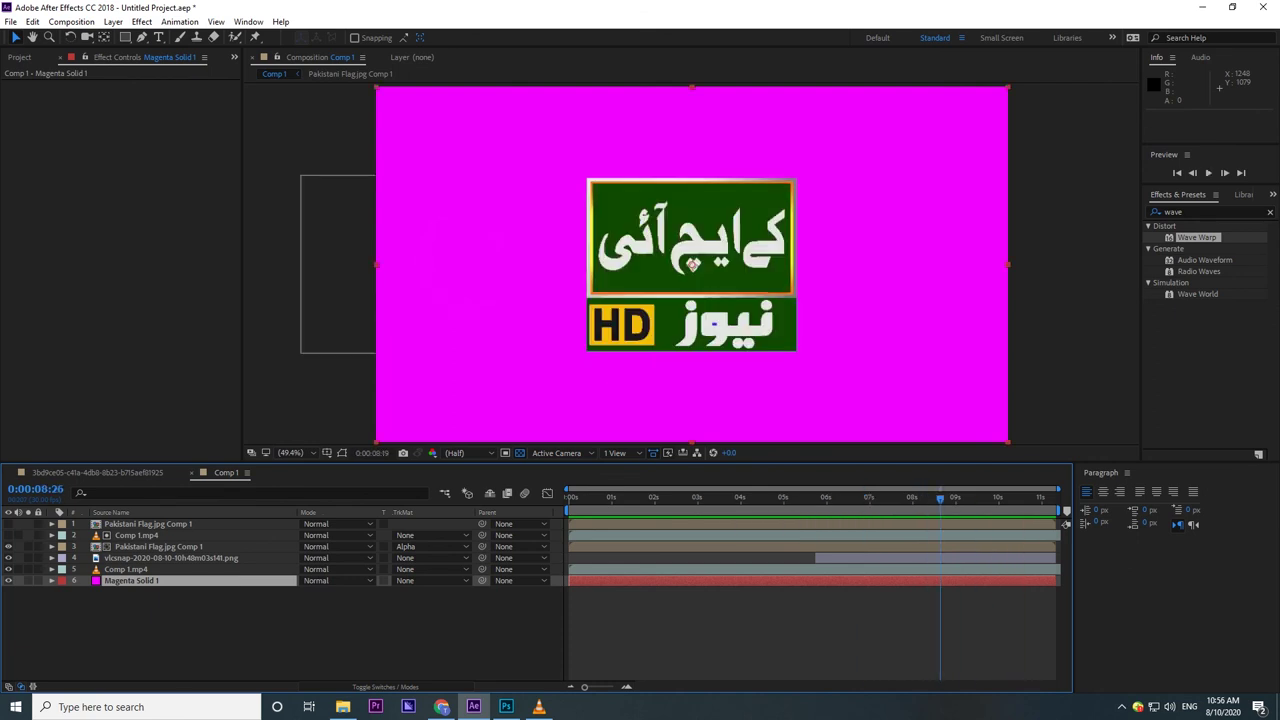
{"action": "key", "text": "space"}
{"action": "key", "text": "Home"}
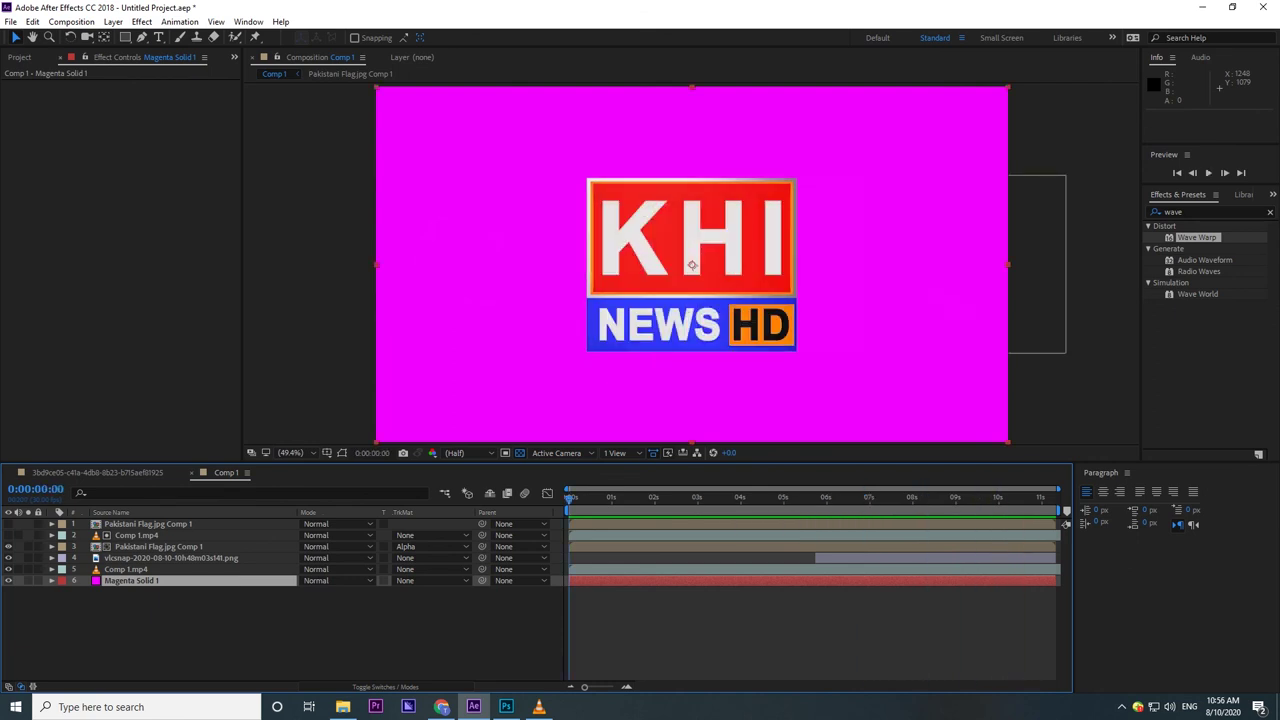
- Send Comp 1 to the queue via File > Export > Add to Adobe Media Encoder Queue
{"action": "left_click", "coordinate": [10, 21]}
{"action": "mouse_move", "coordinate": [60, 237]}
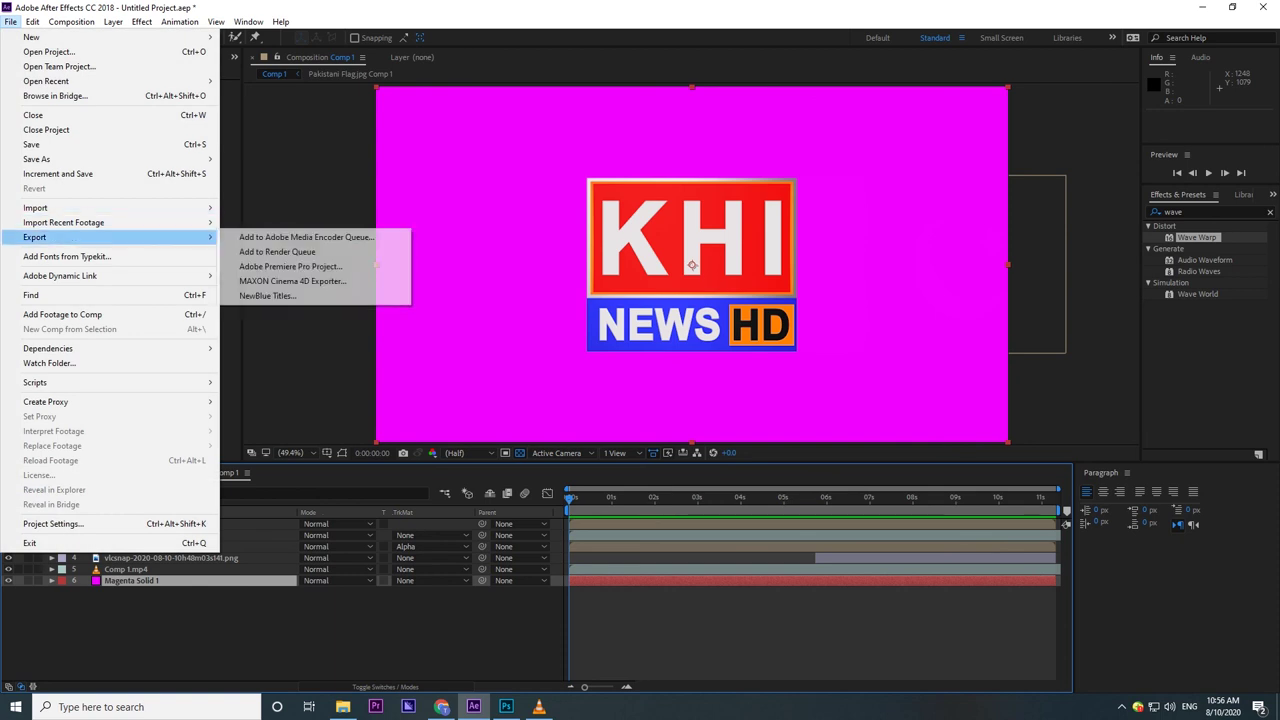
{"action": "left_click", "coordinate": [305, 237]}
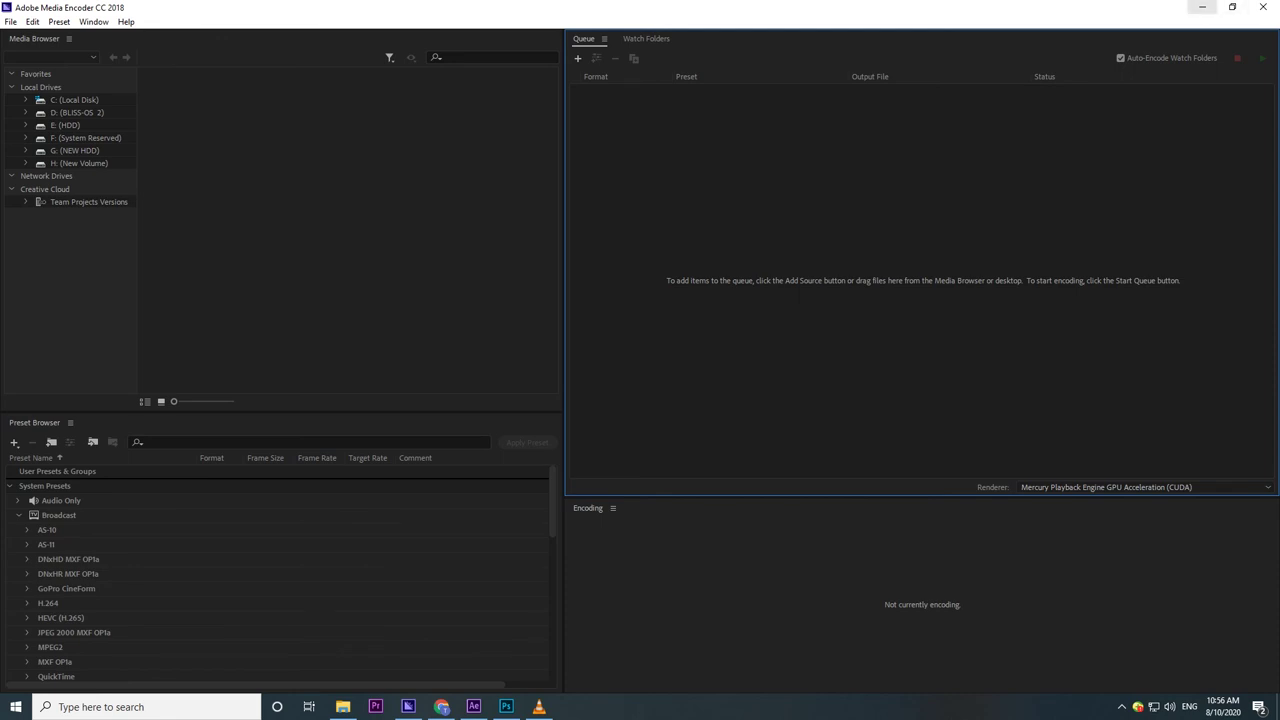
- Run the queue to encode Comp 1.mp4 as H.264, then open its output folder
{"action": "left_click", "coordinate": [1202, 7]}
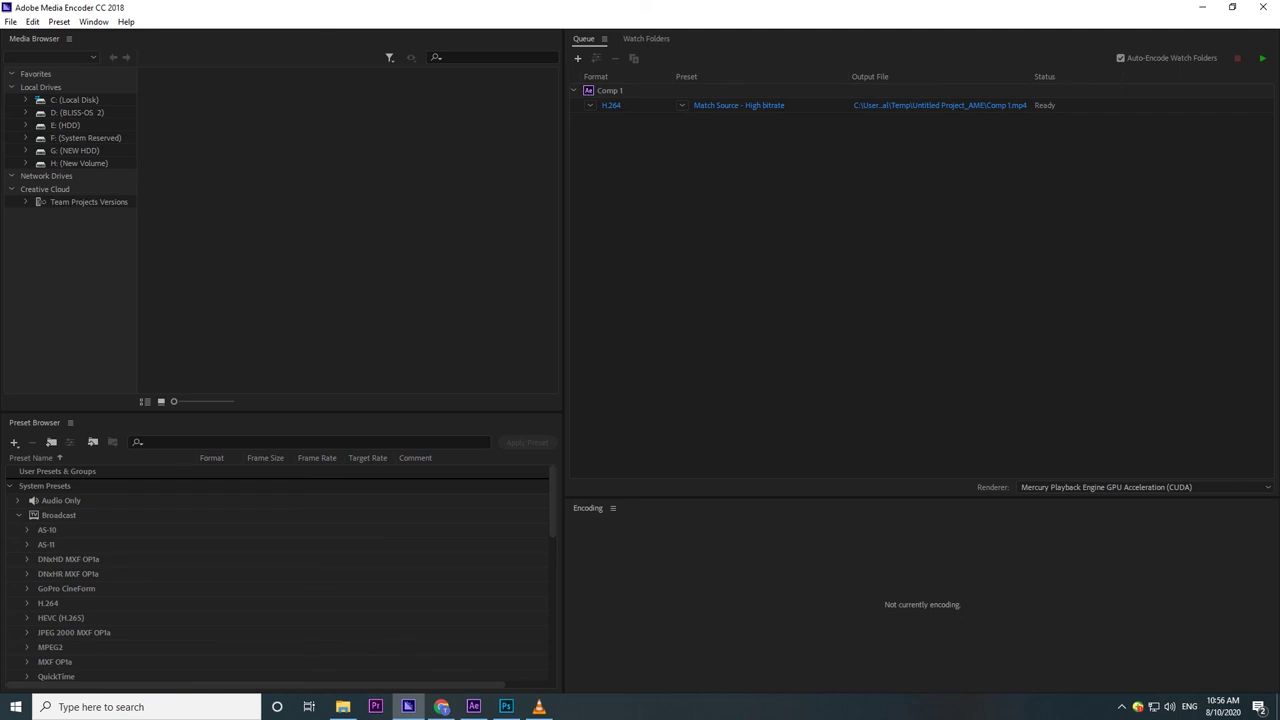
{"action": "left_click_drag", "start_coordinate": [1068, 20], "coordinate": [914, 167]}
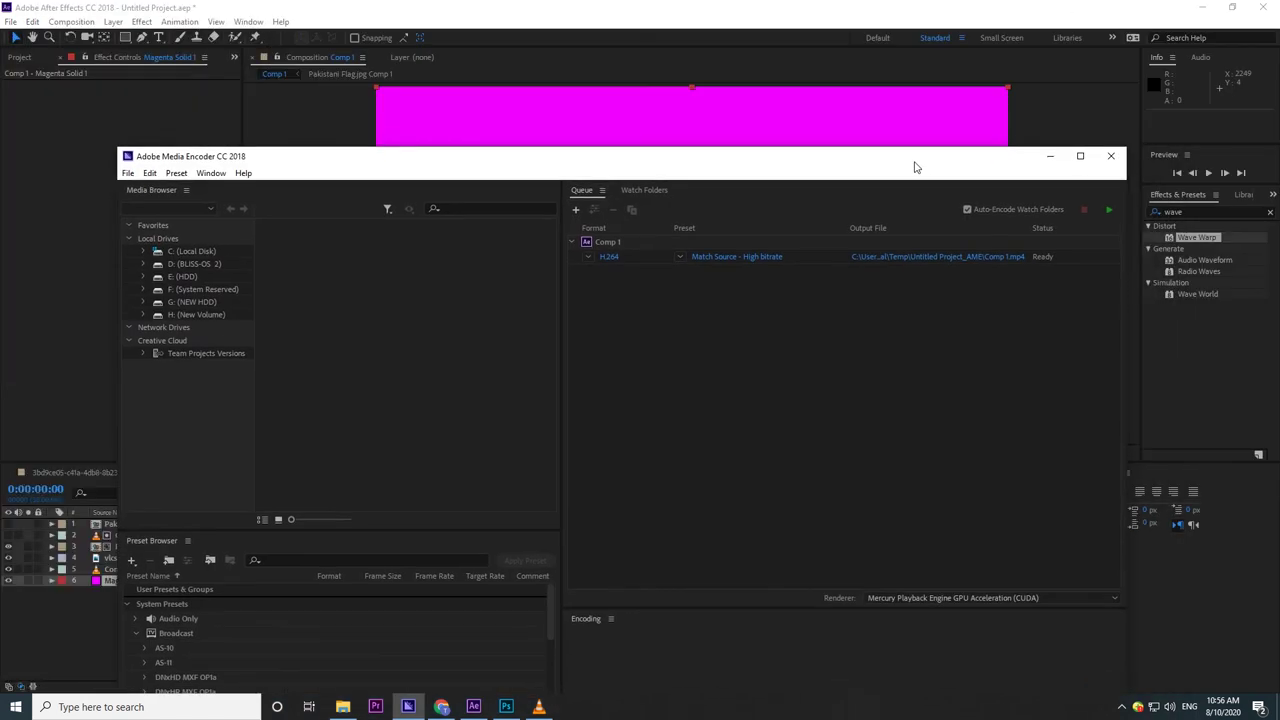
{"action": "left_click", "coordinate": [1108, 209]}
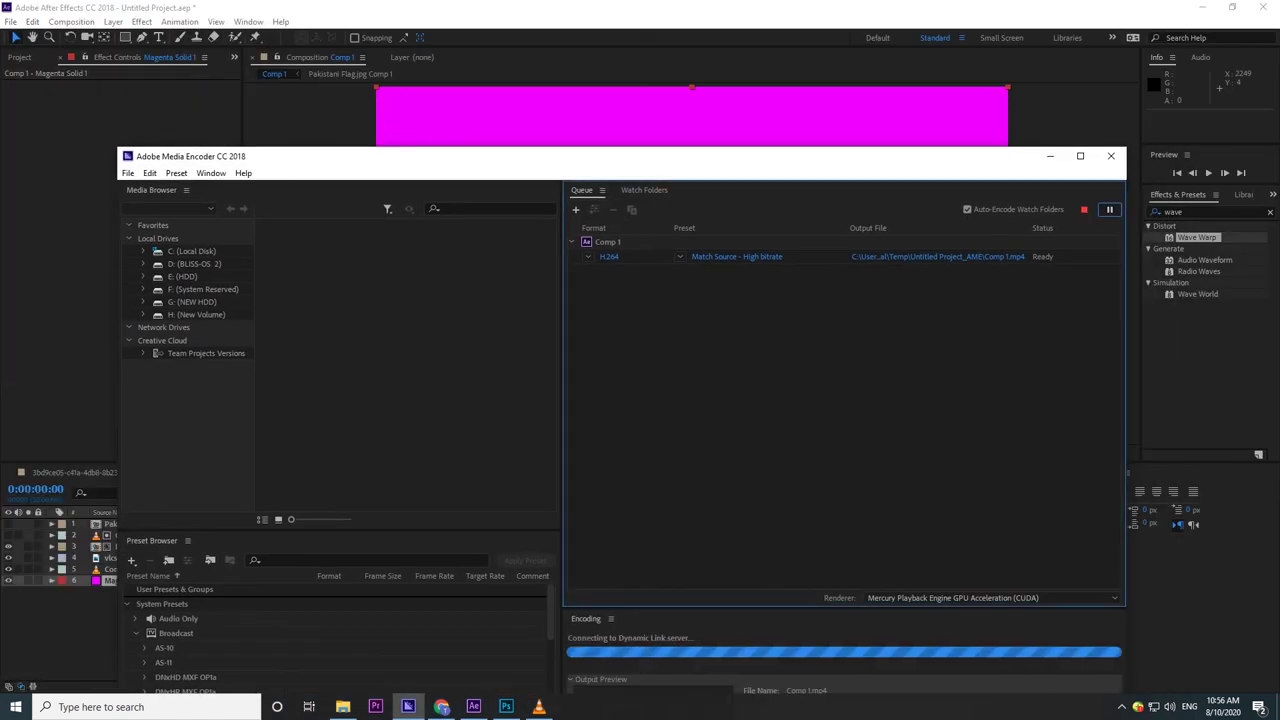
{"action": "left_click", "coordinate": [1080, 155]}
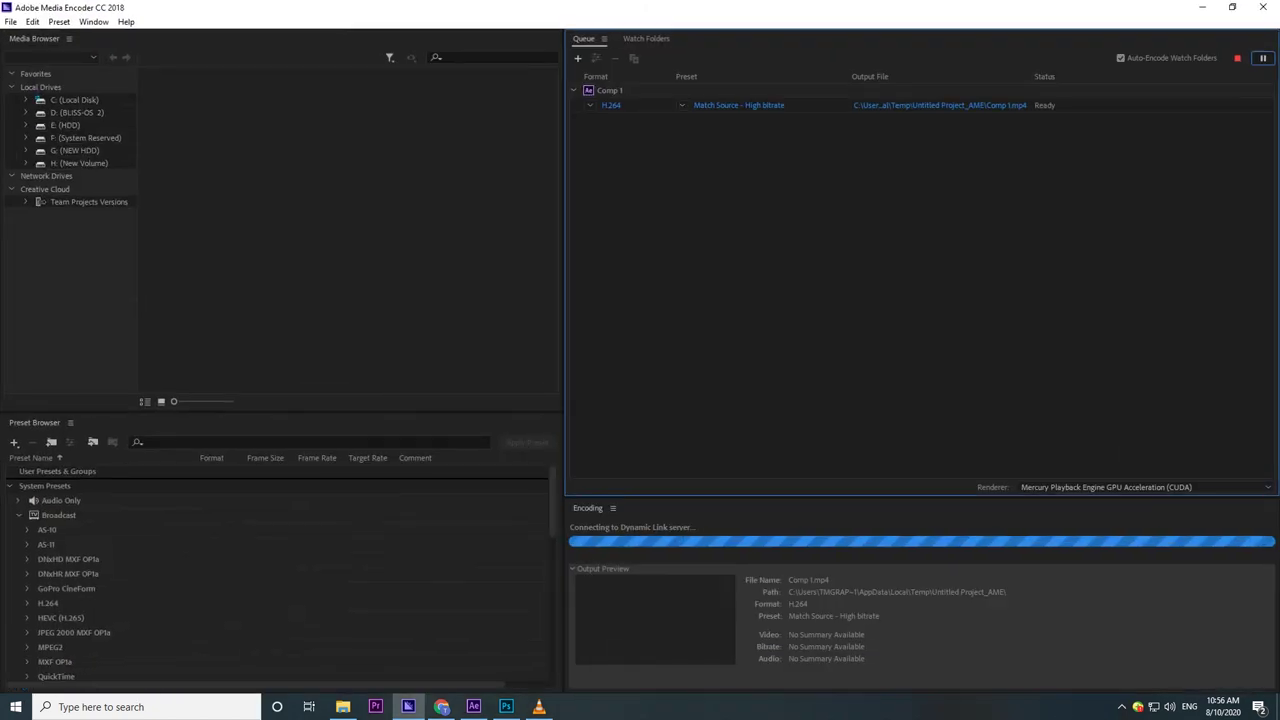
{"action": "mouse_move", "coordinate": [538, 706]}
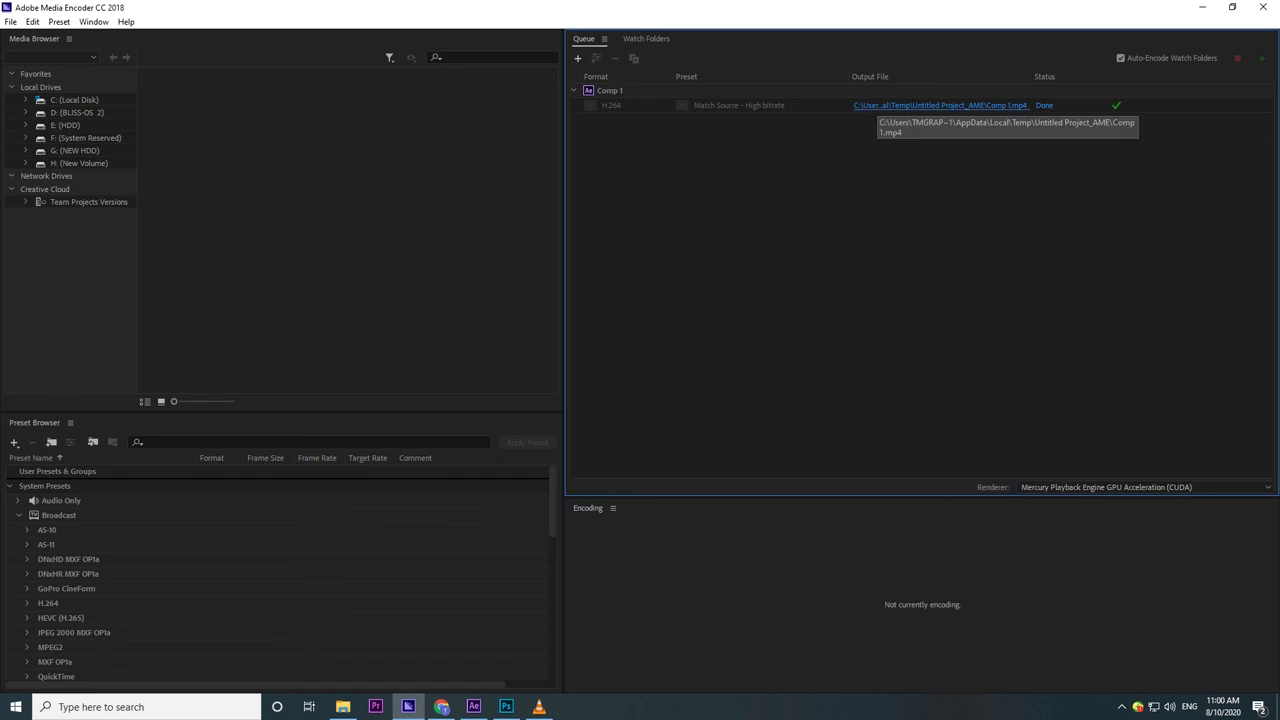
{"action": "left_click", "coordinate": [940, 105]}
- Play Comp 1.mp4 in VLC, seek back, close it, replay it, and close VLC again
{"action": "double_click", "coordinate": [150, 105]}
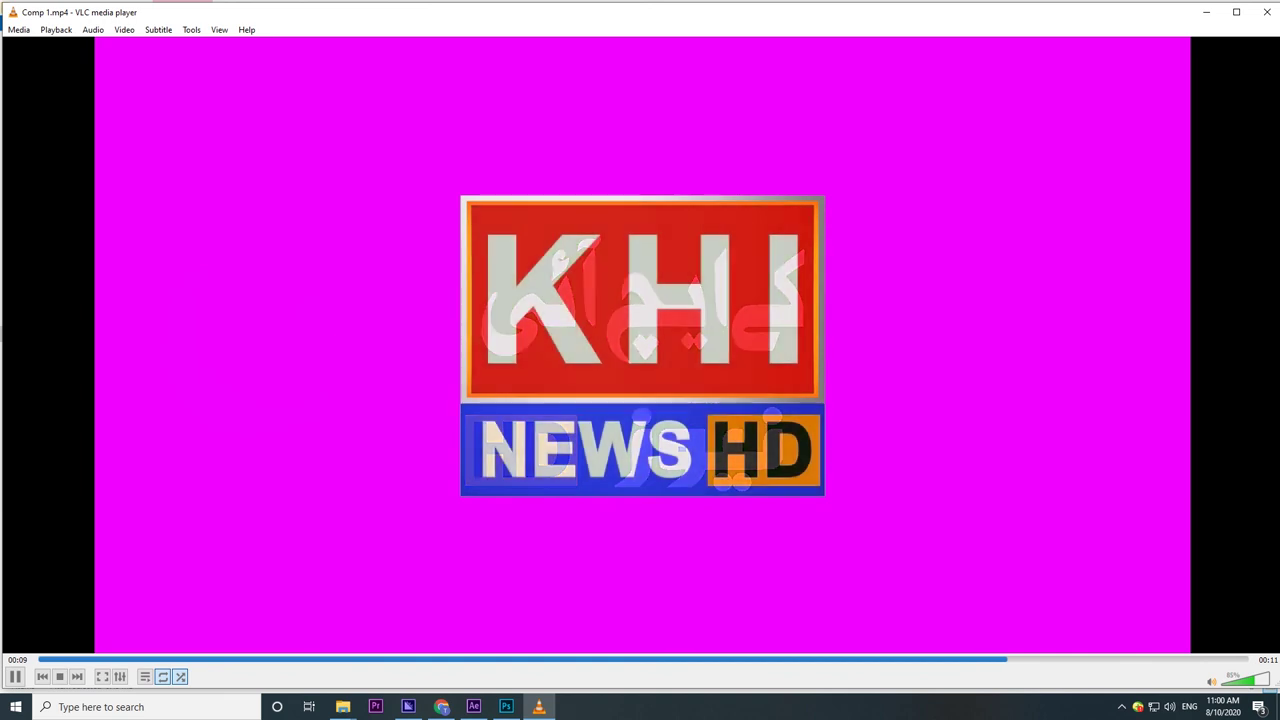
{"action": "key", "text": "shift+Left"}
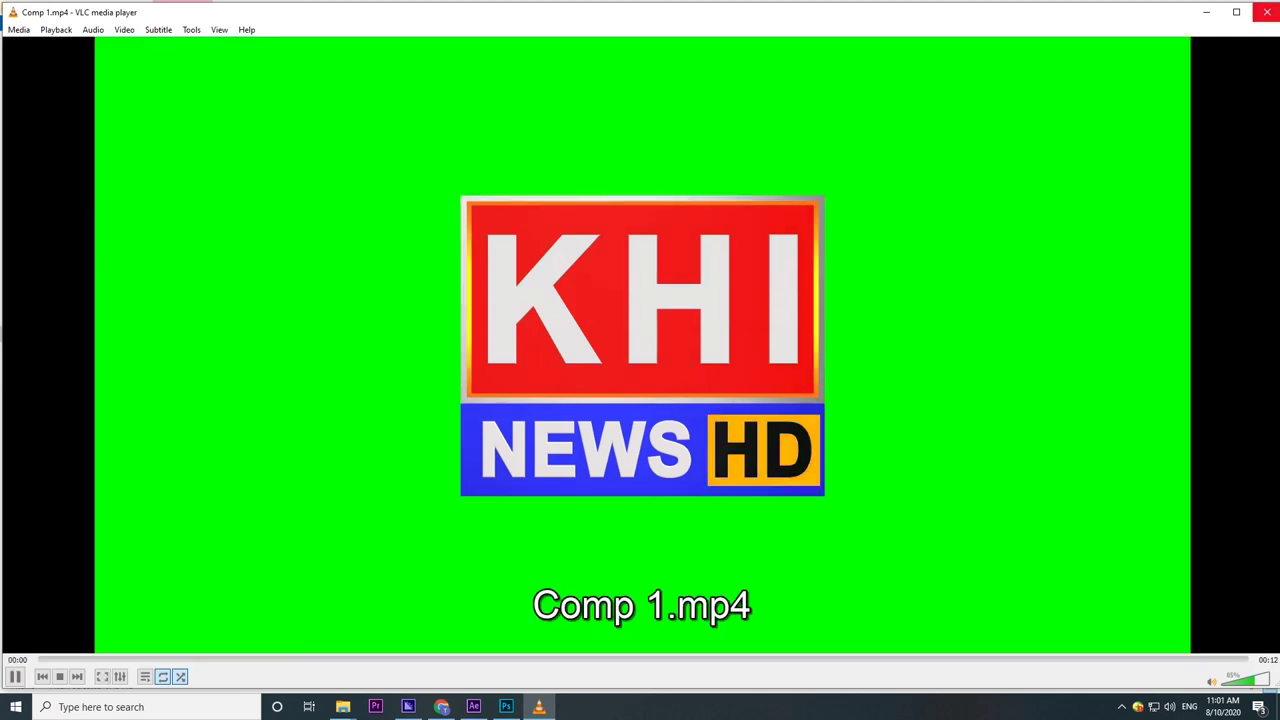
{"action": "left_click", "coordinate": [1267, 12]}
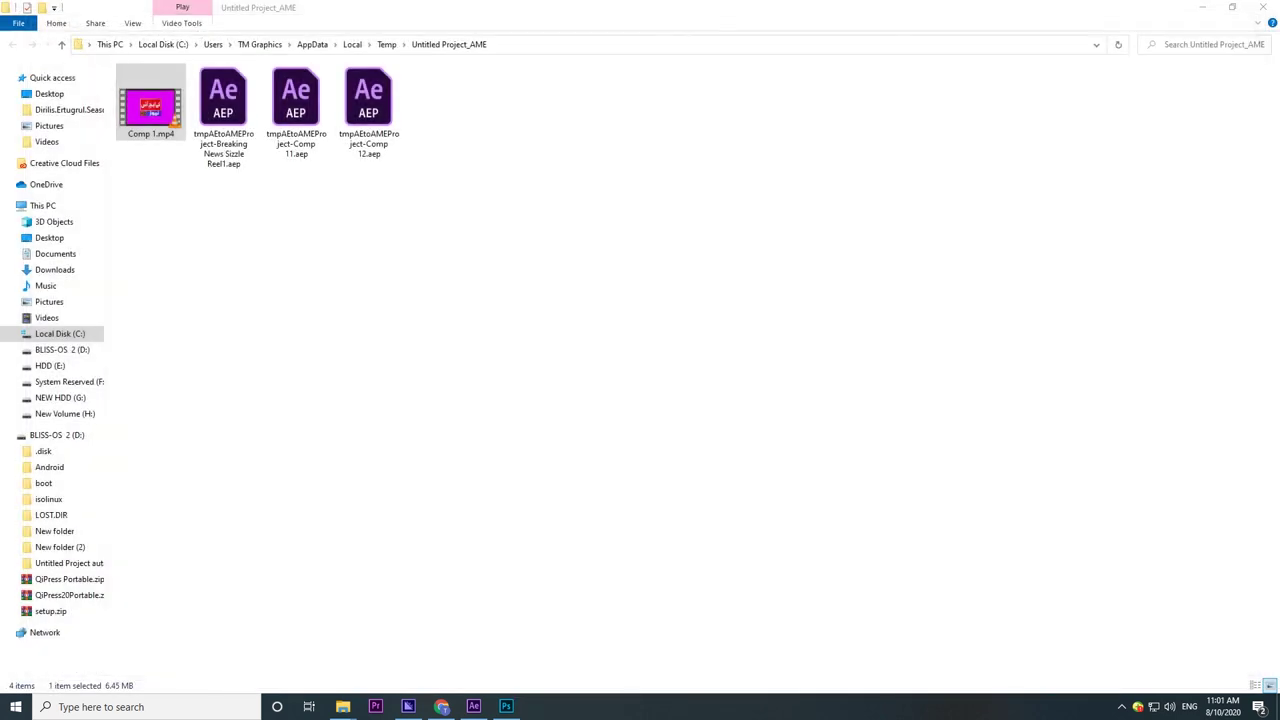
{"action": "key", "text": "Return"}
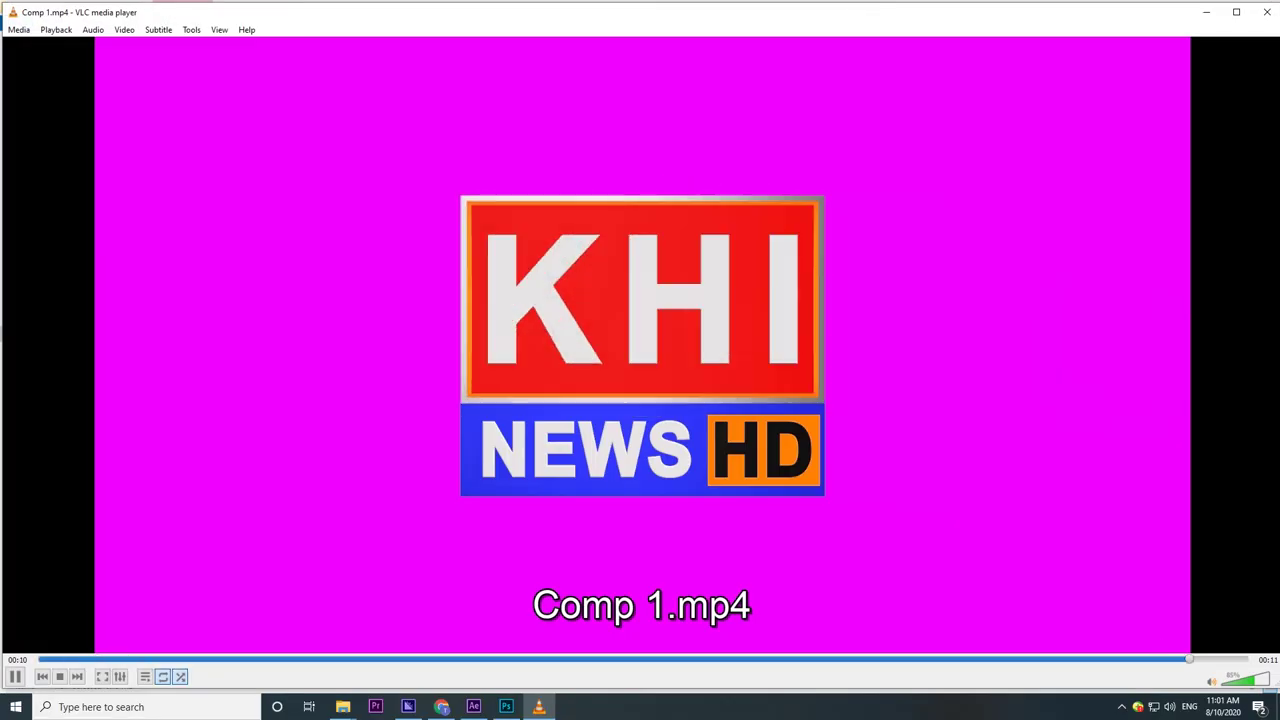
{"action": "left_click", "coordinate": [1265, 12]}
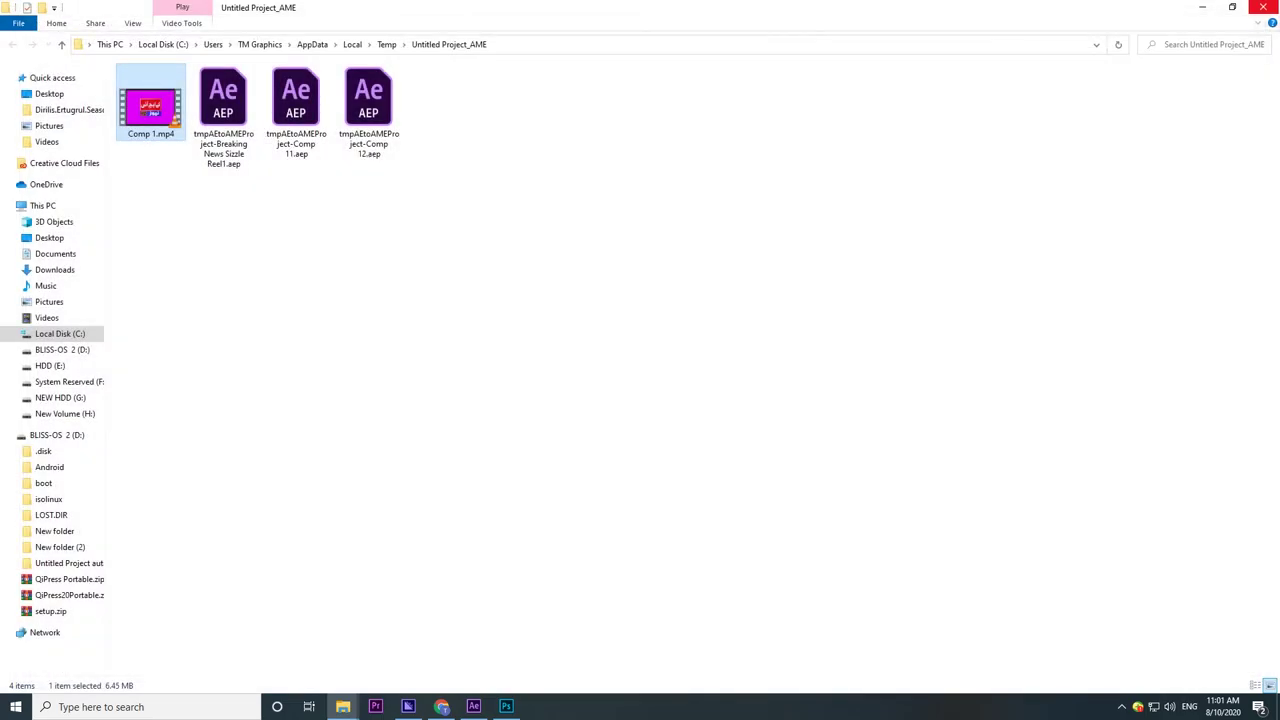